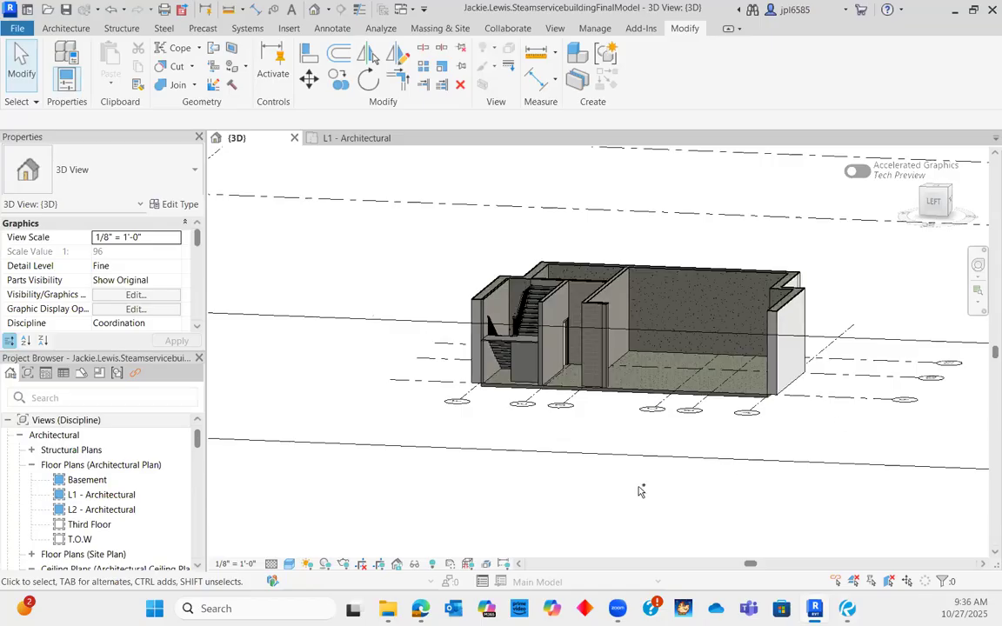
# Step: Orbit around the basement model in the 3D view to examine its exterior walls from all sides
pyautogui.scroll(-3, 581, 386)
pyautogui.scroll(2, 579, 369)
pyautogui.scroll(-3, 579, 369)
pyautogui.keyDown('shift'); pyautogui.moveTo(767, 389); pyautogui.dragTo(515, 409, button='middle'); pyautogui.keyUp('shift')
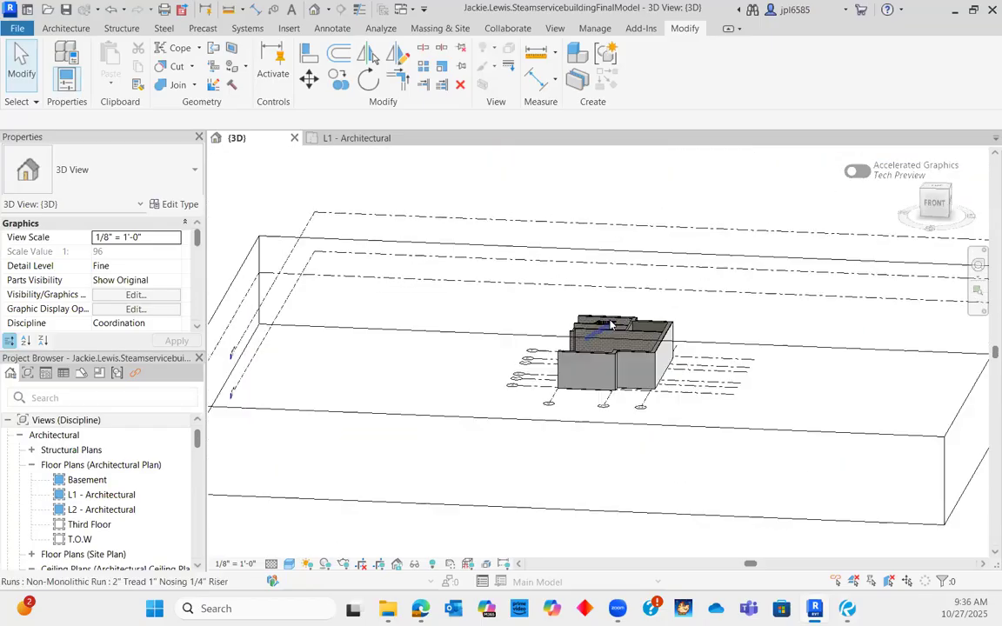
pyautogui.scroll(3, 623, 332)
pyautogui.keyDown('shift'); pyautogui.moveTo(771, 376); pyautogui.dragTo(218, 350, button='middle'); pyautogui.keyUp('shift')
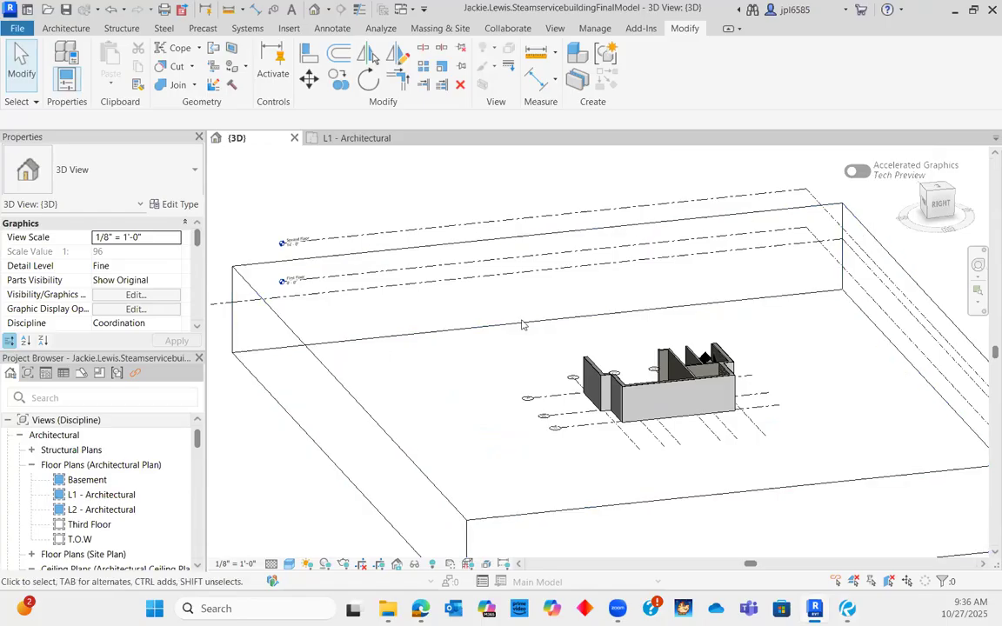
pyautogui.keyDown('shift'); pyautogui.moveTo(296, 453); pyautogui.dragTo(665, 459, button='middle'); pyautogui.keyUp('shift')
pyautogui.scroll(4, 663, 376)
pyautogui.keyDown('shift'); pyautogui.moveTo(861, 369); pyautogui.dragTo(486, 274, button='middle'); pyautogui.keyUp('shift')
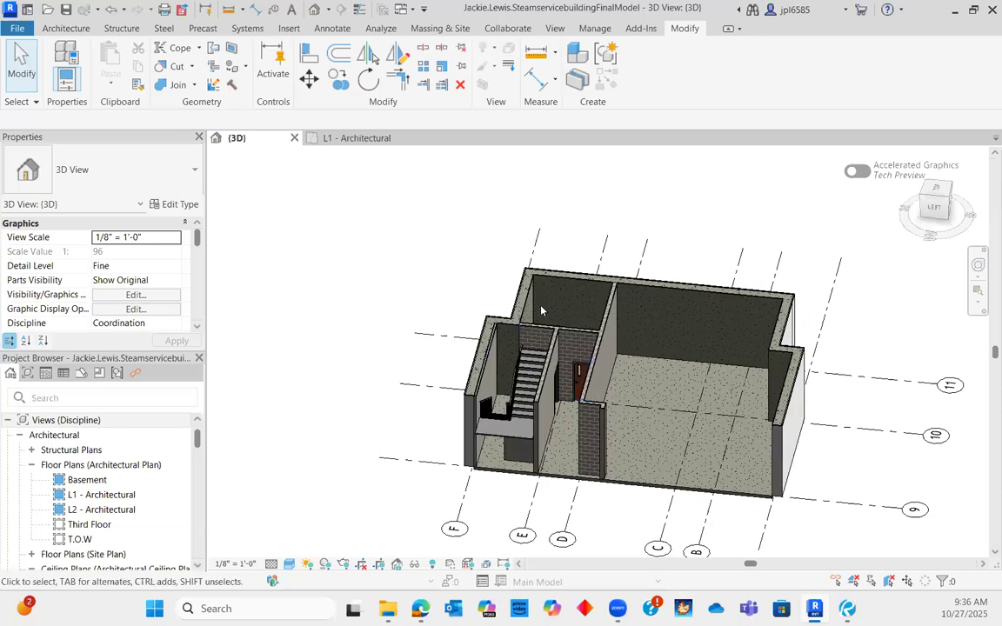
# Step: Examine the basement's staircase, brick partition walls and door up close, and look over the building within the grid and level lines
pyautogui.scroll(3, 487, 274)
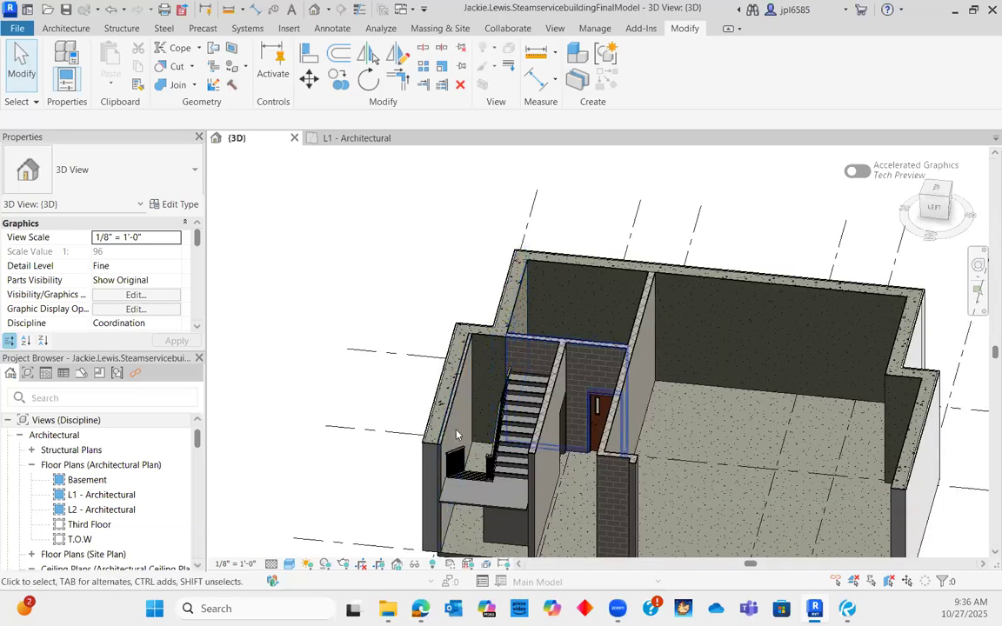
pyautogui.scroll(1, 586, 411)
pyautogui.scroll(-1, 729, 372)
pyautogui.scroll(1, 748, 369)
pyautogui.scroll(-5, 675, 341)
pyautogui.keyDown('shift'); pyautogui.moveTo(726, 324); pyautogui.dragTo(570, 326, button='middle'); pyautogui.keyUp('shift')
pyautogui.scroll(-2, 570, 327)
pyautogui.scroll(-2, 721, 404)
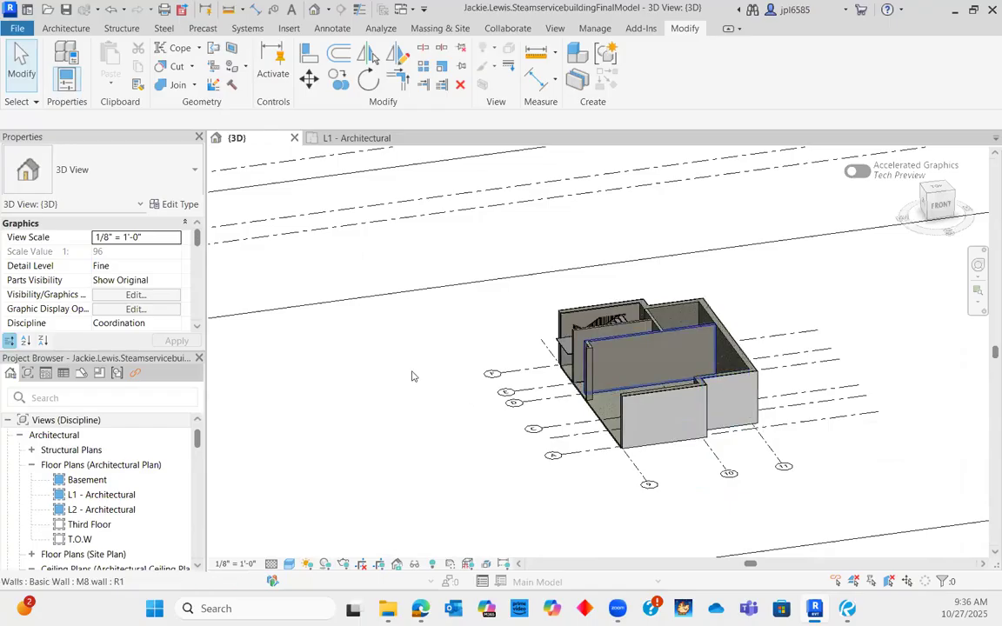
pyautogui.scroll(-3, 721, 410)
pyautogui.keyDown('shift'); pyautogui.moveTo(720, 410); pyautogui.dragTo(643, 416, button='middle'); pyautogui.keyUp('shift')
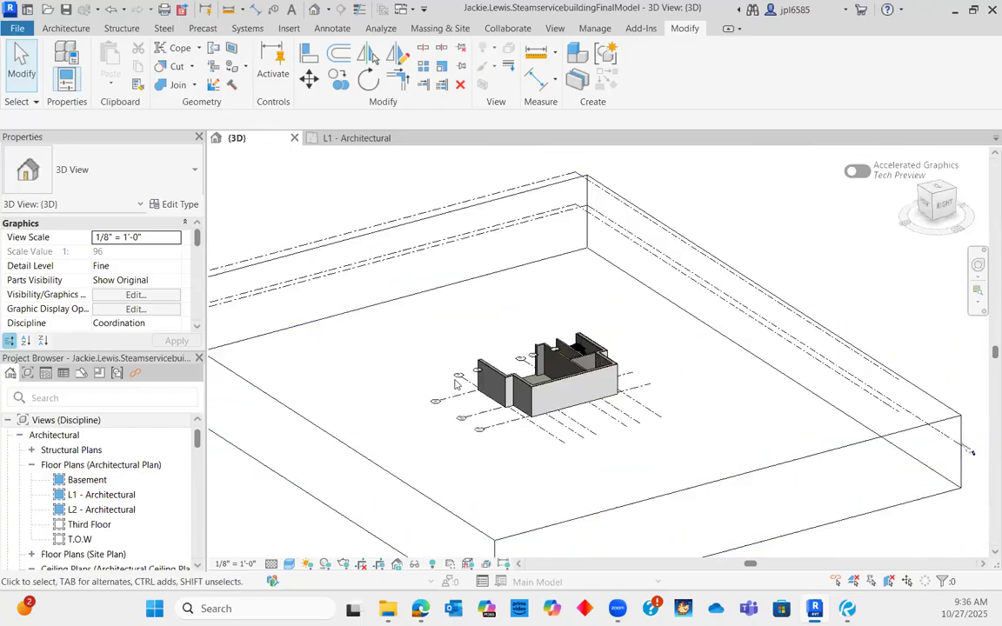
pyautogui.scroll(3, 633, 418)
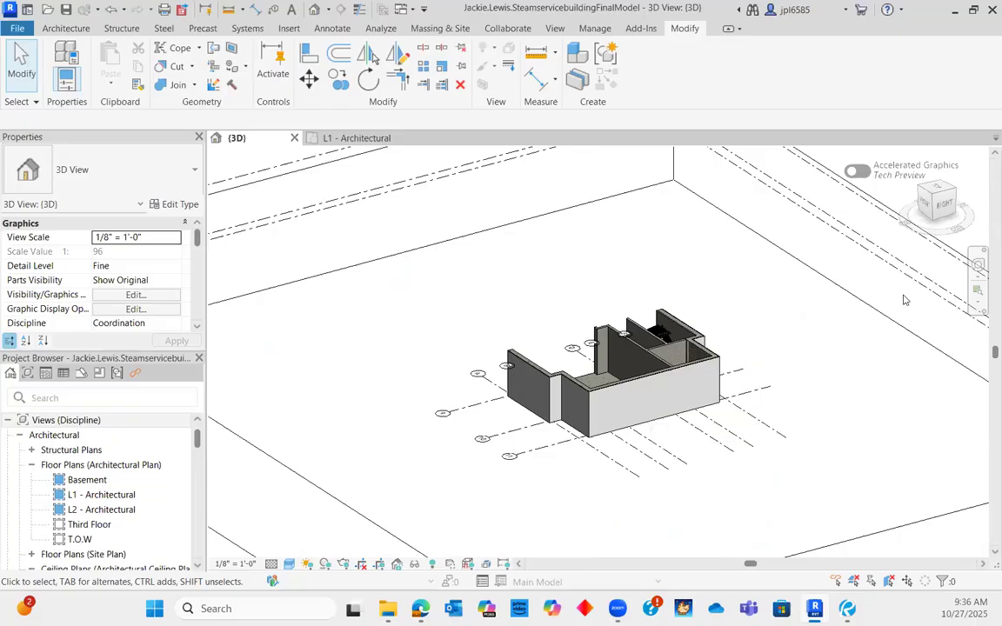
# Step: In the L1 - Architectural plan of Project1, draw four Generic - 8" walls forming a closed square about 96' per side
pyautogui.click(354, 139)
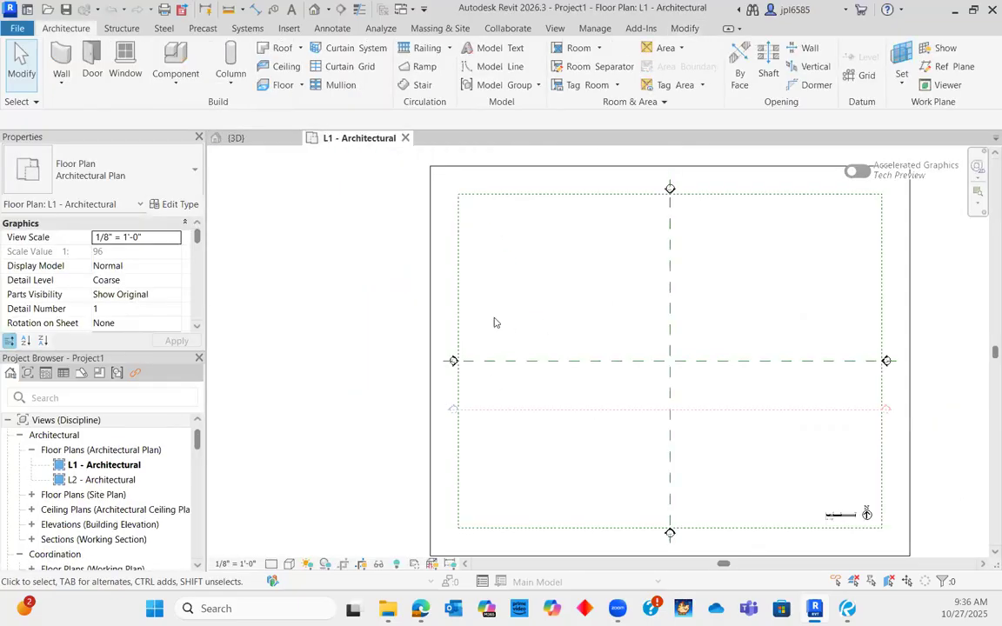
pyautogui.scroll(-3, 494, 322)
pyautogui.scroll(1, 638, 347)
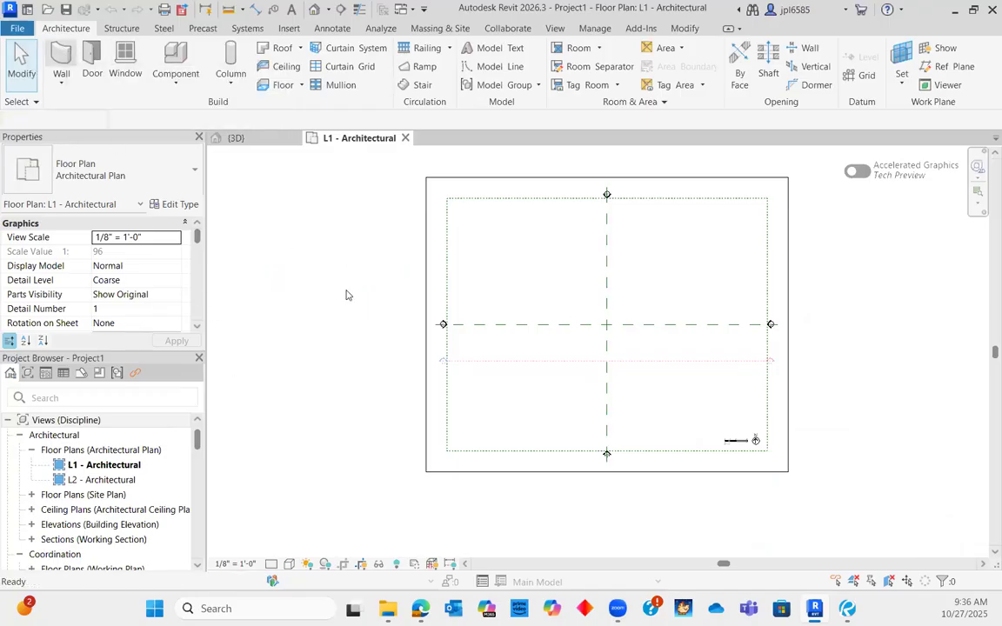
pyautogui.press('w')
pyautogui.press('a')
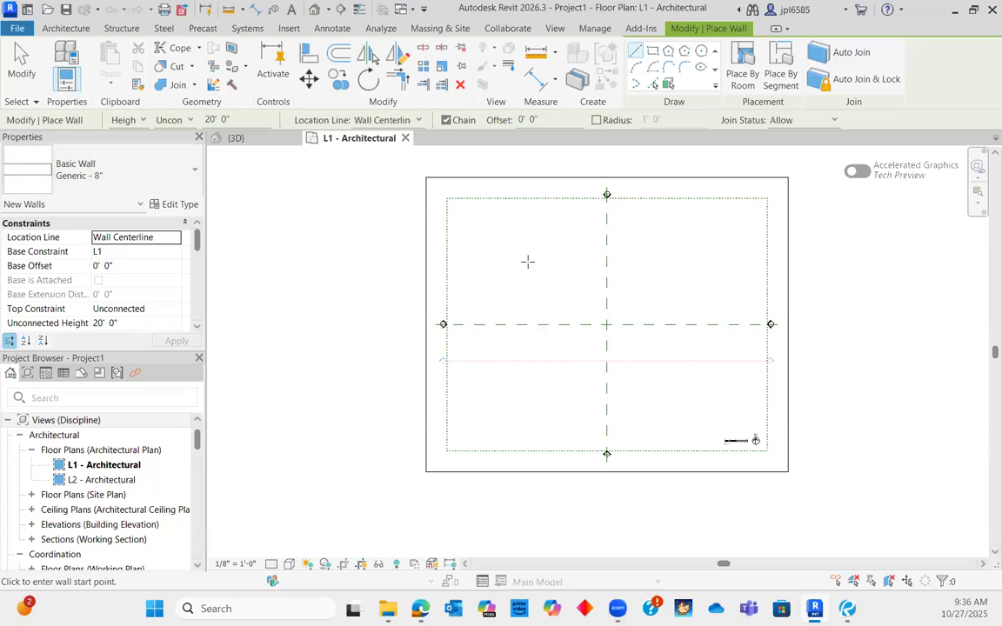
pyautogui.click(540, 259)
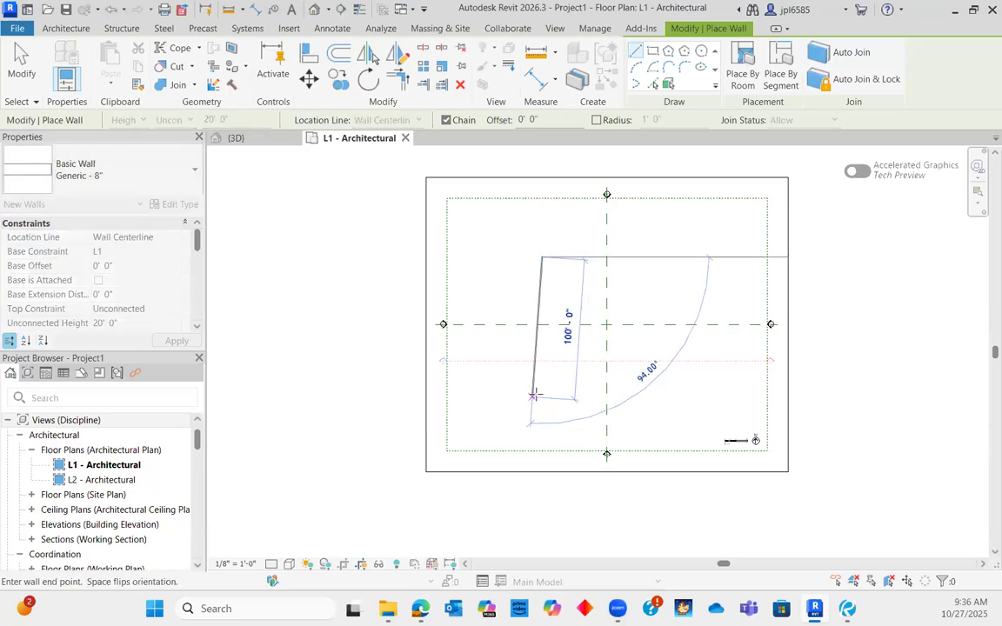
pyautogui.click(671, 393)
pyautogui.click(677, 391)
pyautogui.click(672, 257)
pyautogui.click(541, 258)
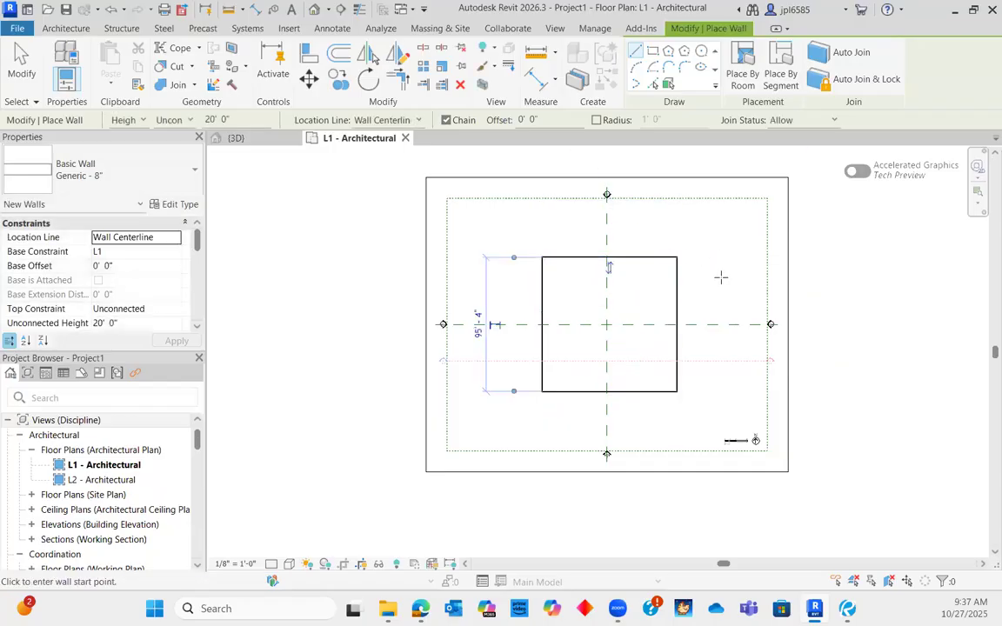
# Step: Undo the last wall edit, draw the upper wall again between the square's two upper corners, and end the Wall command
pyautogui.hotkey('ctrl', 'z')
pyautogui.click(541, 258)
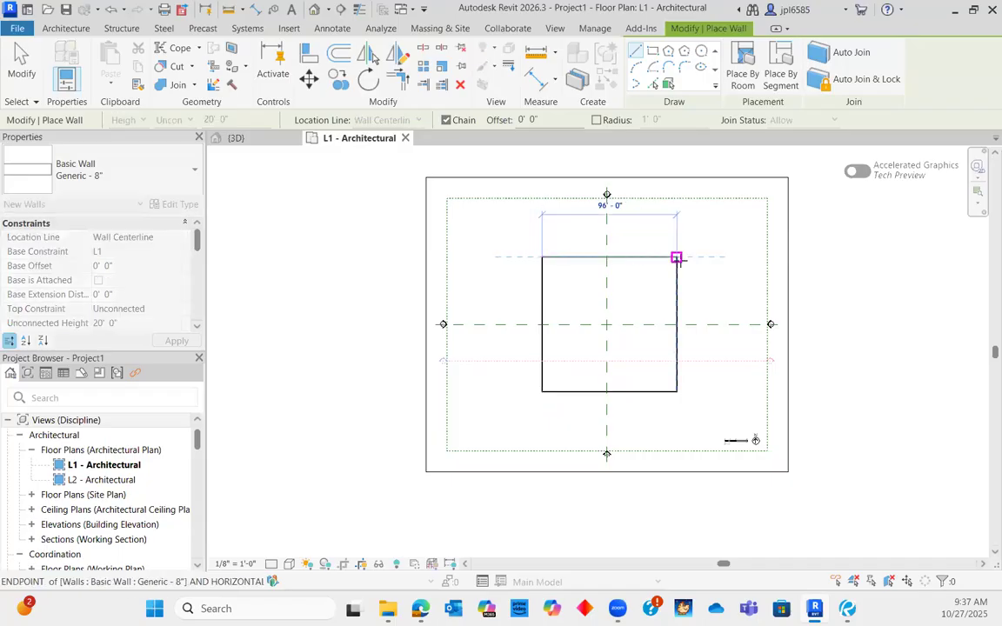
pyautogui.click(676, 258)
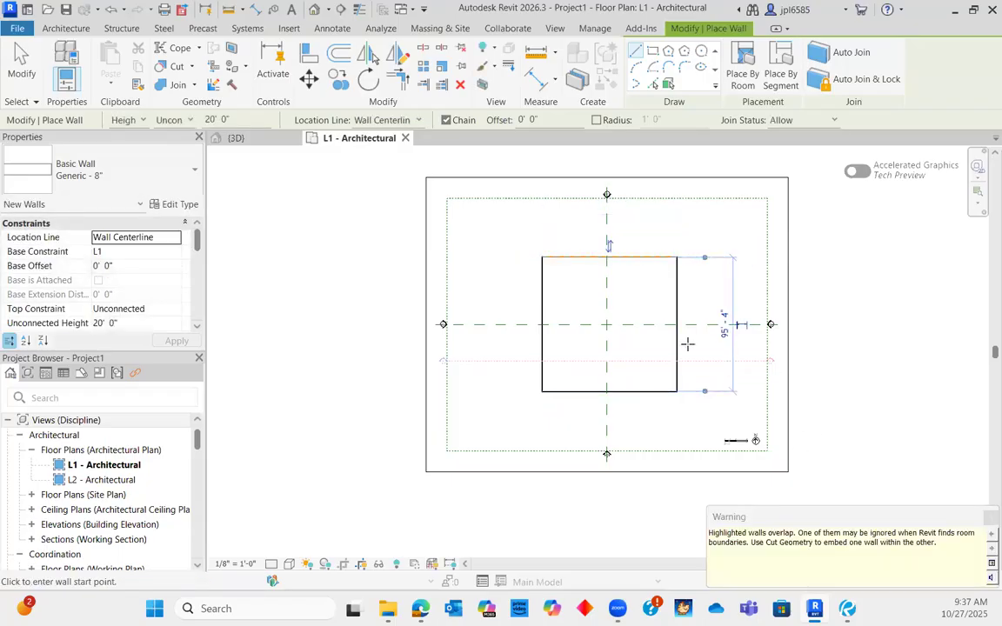
pyautogui.press('Escape')
pyautogui.press('Escape')
# Step: Open the default 3D view, set its detail level to Fine and apply a visual style that fills the wall faces
pyautogui.scroll(2, 601, 264)
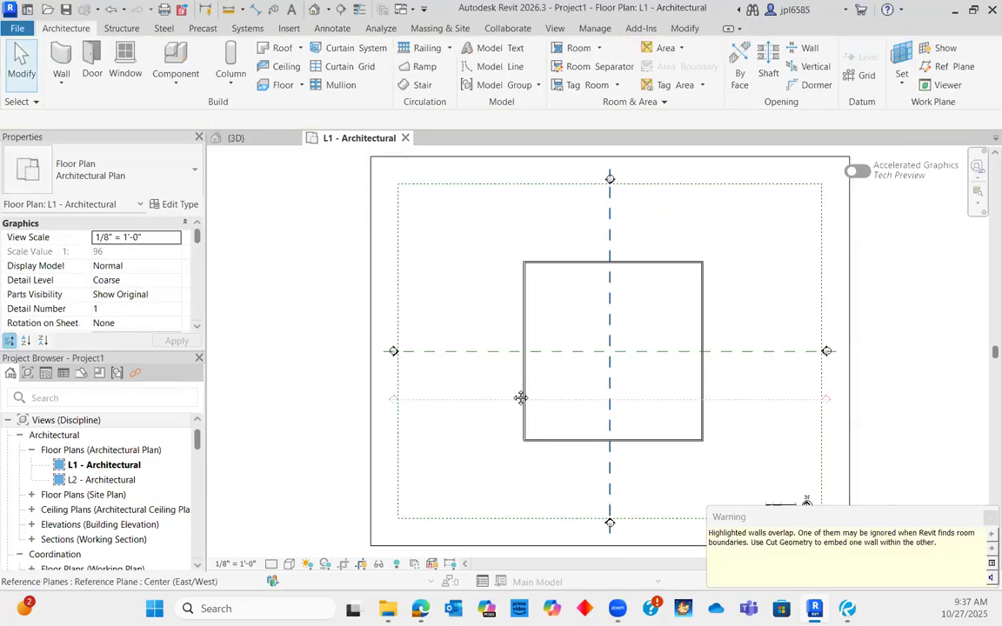
pyautogui.moveTo(520, 397); pyautogui.dragTo(572, 344, button='middle')
pyautogui.click(315, 10)
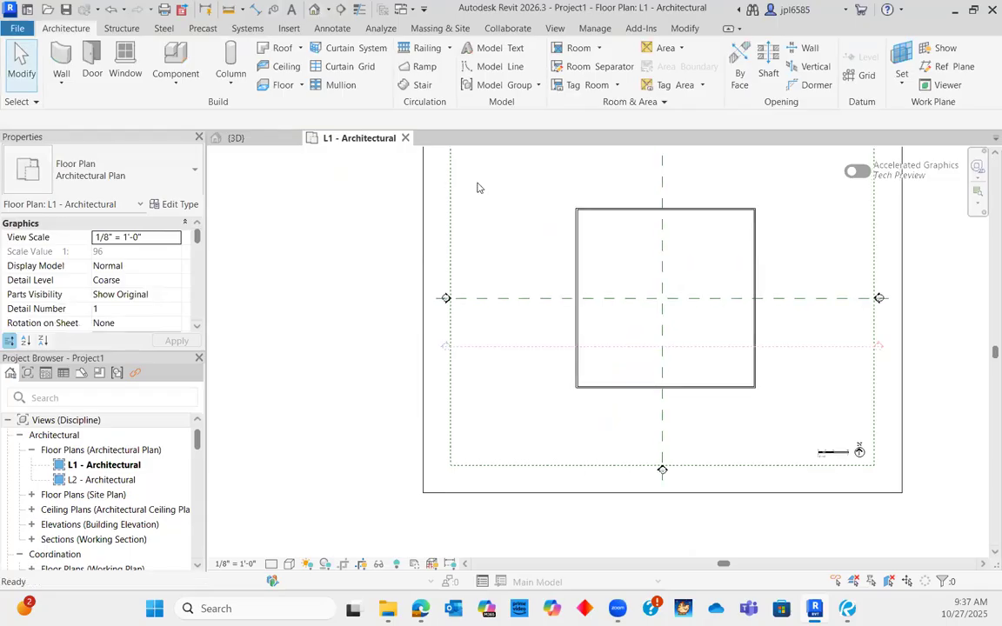
pyautogui.scroll(3, 722, 414)
pyautogui.keyDown('shift'); pyautogui.moveTo(722, 415); pyautogui.dragTo(295, 487, button='middle'); pyautogui.keyUp('shift')
pyautogui.click(272, 564)
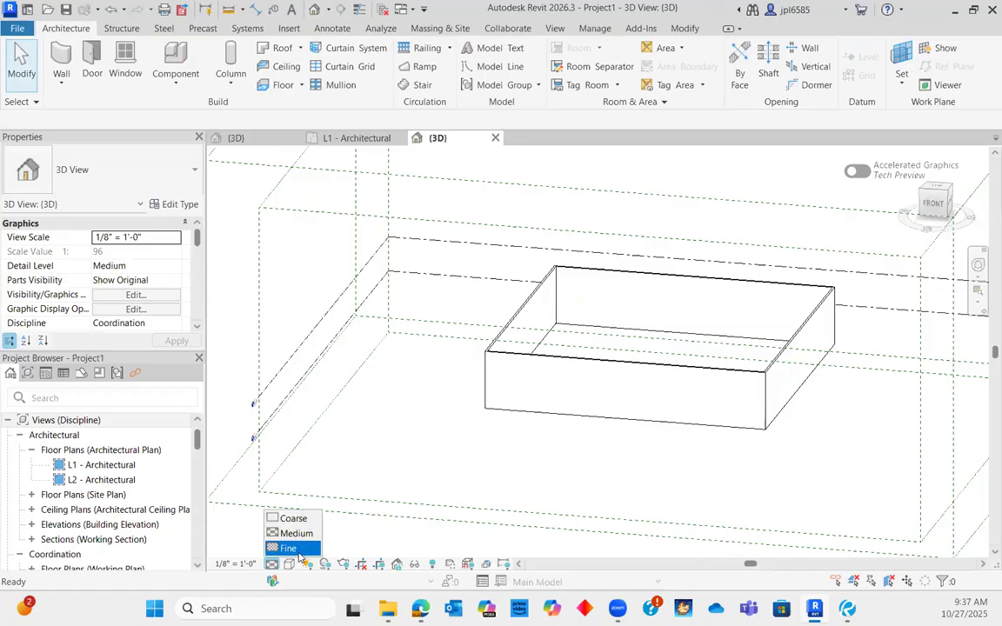
pyautogui.click(299, 550)
pyautogui.click(289, 564)
pyautogui.click(326, 516)
# Step: Inspect the square of walls in 3D and view it straight from the front against the level lines
pyautogui.scroll(3, 671, 482)
pyautogui.keyDown('shift'); pyautogui.moveTo(671, 482); pyautogui.dragTo(539, 351, button='middle'); pyautogui.keyUp('shift')
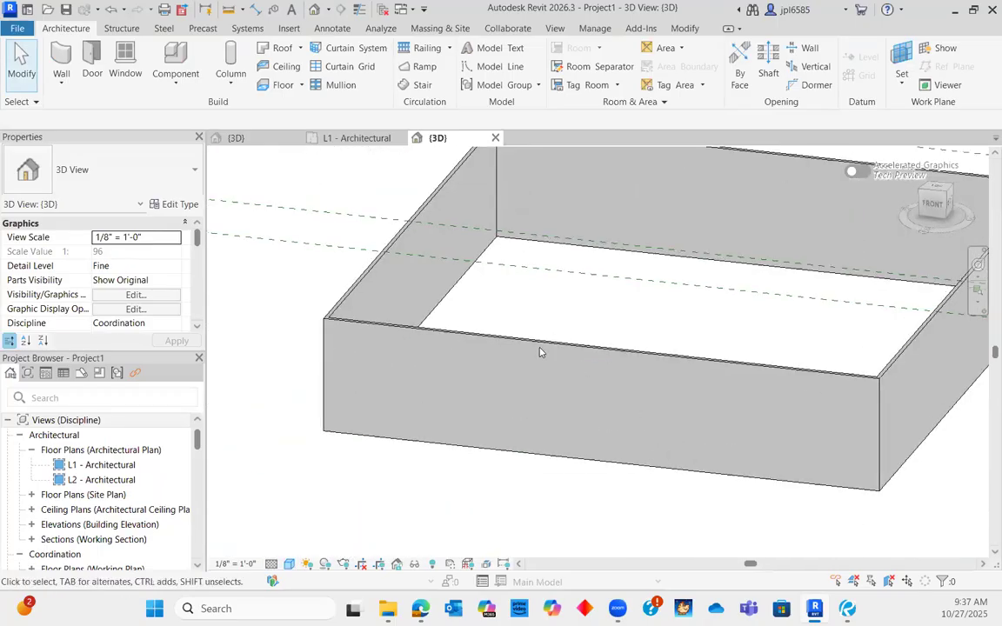
pyautogui.scroll(-1, 539, 352)
pyautogui.click(942, 211)
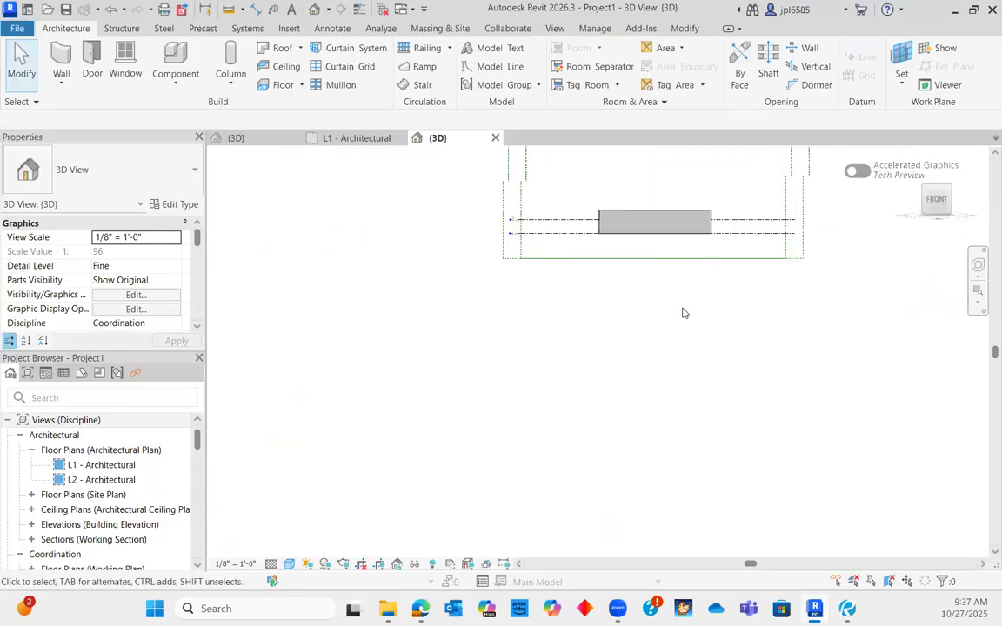
pyautogui.scroll(5, 575, 414)
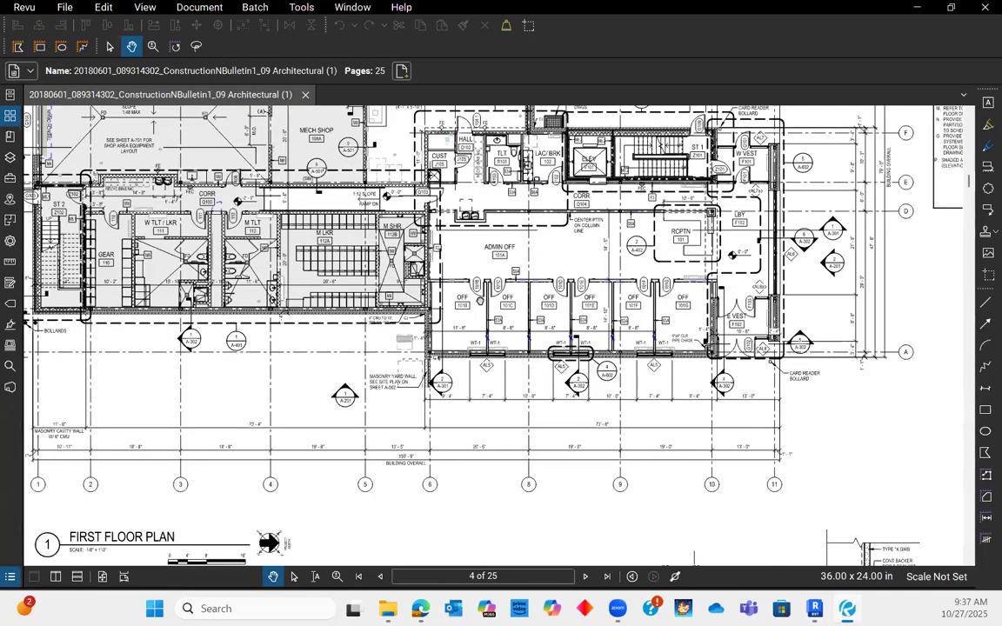
# Step: Examine the first floor plan on page 4 of the architectural PDF in Bluebeam Revu, including the shops, storage and office row
pyautogui.moveTo(644, 303); pyautogui.dragTo(547, 359)
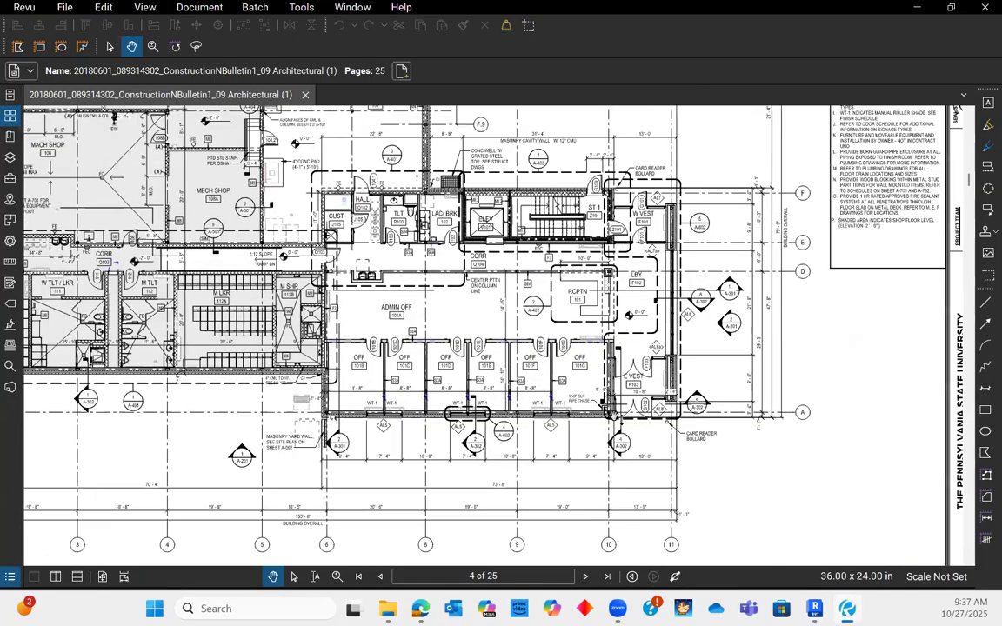
pyautogui.scroll(3, 555, 409)
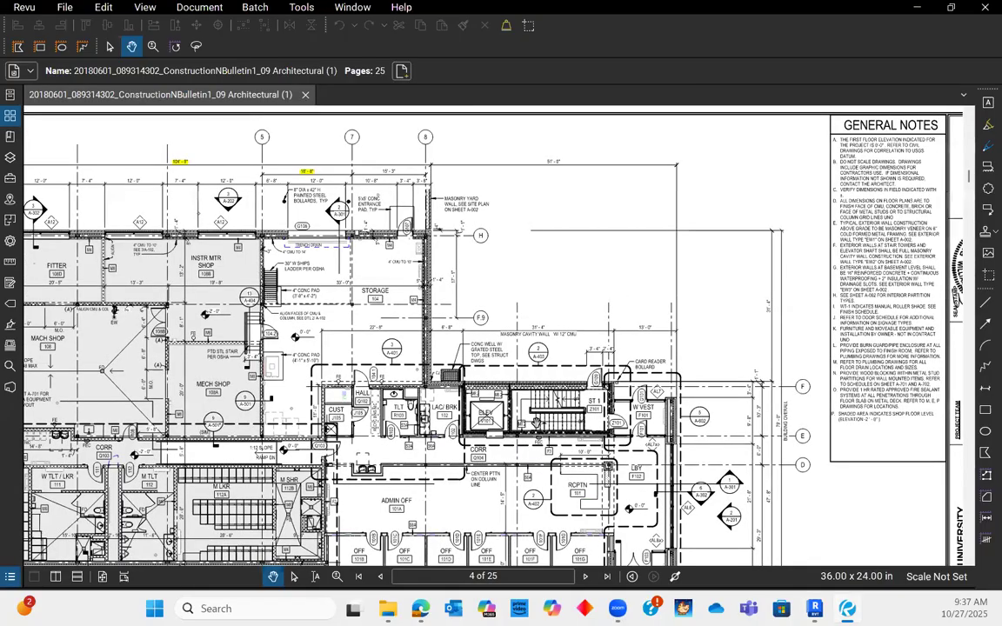
pyautogui.scroll(-4, 536, 423)
pyautogui.scroll(5, 513, 388)
pyautogui.scroll(-6, 487, 330)
pyautogui.keyDown('ctrl'); pyautogui.scroll(5, 539, 324); pyautogui.keyUp('ctrl')
pyautogui.keyDown('ctrl'); pyautogui.scroll(-5, 548, 425); pyautogui.keyUp('ctrl')
pyautogui.keyDown('ctrl'); pyautogui.scroll(6, 556, 369); pyautogui.keyUp('ctrl')
pyautogui.keyDown('ctrl'); pyautogui.scroll(-6, 575, 389); pyautogui.keyUp('ctrl')
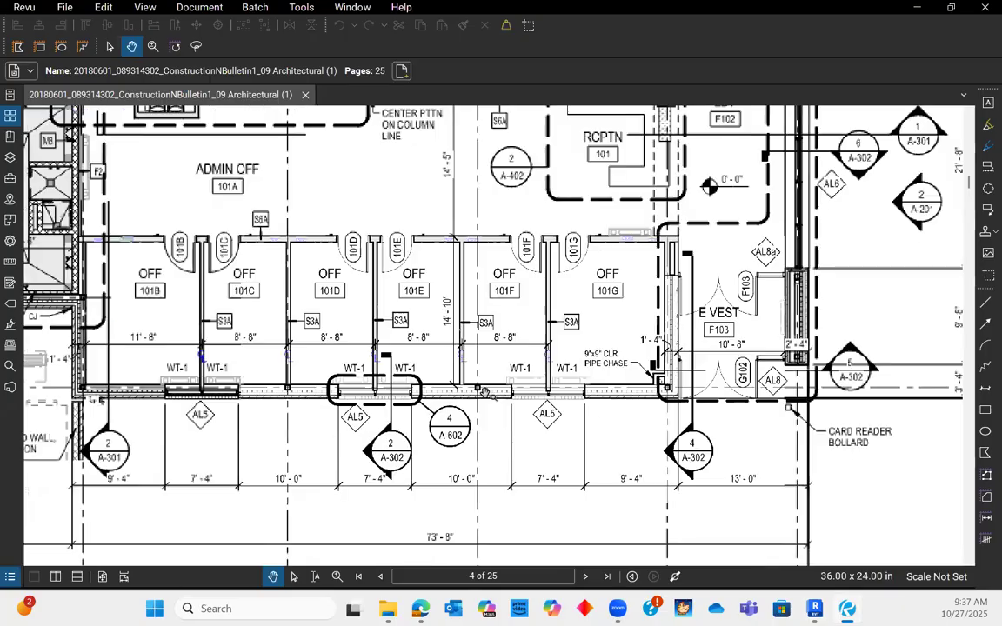
pyautogui.keyDown('ctrl'); pyautogui.scroll(6, 484, 435); pyautogui.keyUp('ctrl')
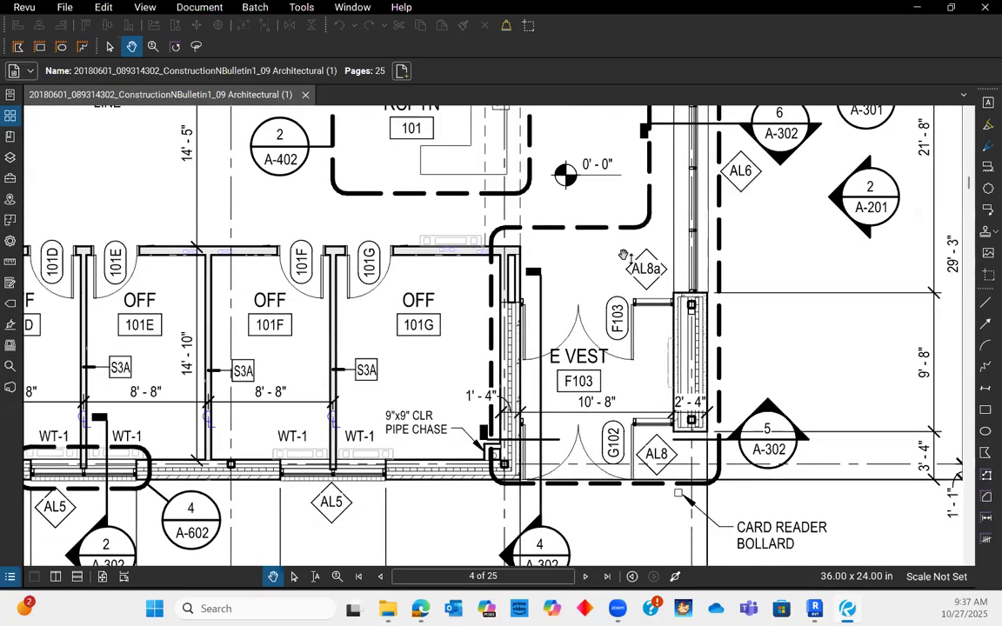
# Step: Examine the first floor plan around the elevator, stair ST 1 and west vestibule, including the adjoining reception and lobby
pyautogui.scroll(10, 609, 348)
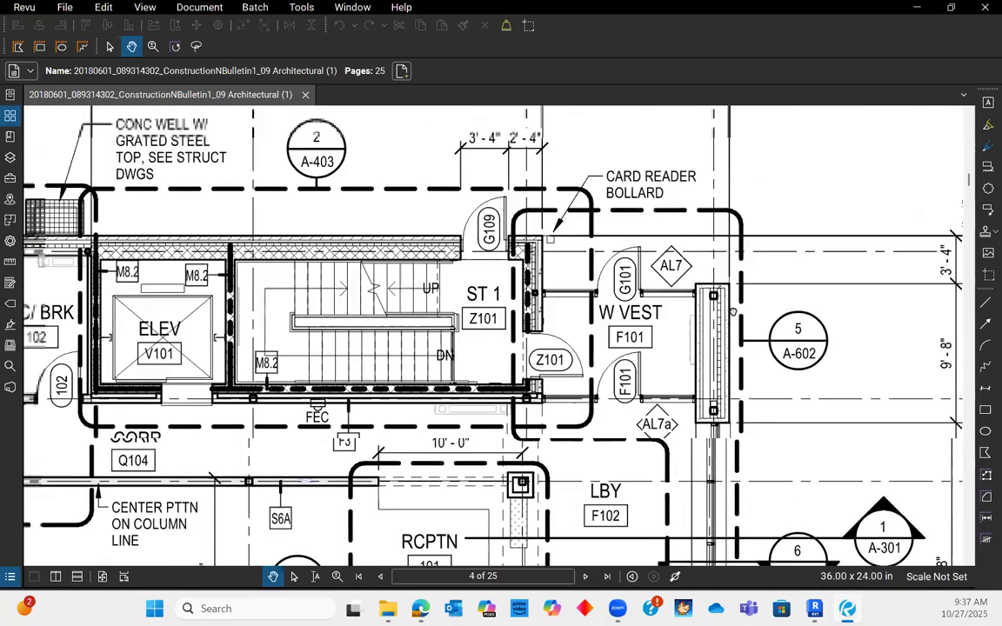
pyautogui.keyDown('ctrl'); pyautogui.scroll(-2, 541, 279); pyautogui.keyUp('ctrl')
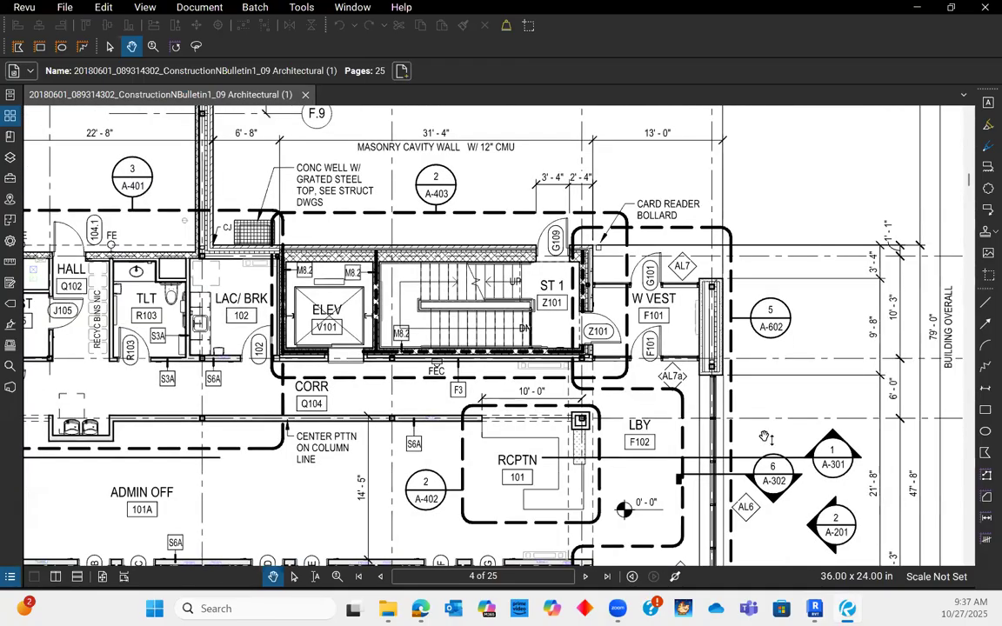
pyautogui.moveTo(770, 385); pyautogui.dragTo(777, 325)
pyautogui.moveTo(611, 365); pyautogui.dragTo(655, 243)
pyautogui.moveTo(762, 117); pyautogui.dragTo(720, 298)
pyautogui.scroll(4, 694, 247)
pyautogui.keyDown('ctrl'); pyautogui.scroll(-6, 700, 269); pyautogui.keyUp('ctrl')
pyautogui.keyDown('ctrl'); pyautogui.scroll(3, 701, 278); pyautogui.keyUp('ctrl')
pyautogui.scroll(-3, 687, 296)
pyautogui.keyDown('ctrl'); pyautogui.scroll(3, 694, 340); pyautogui.keyUp('ctrl')
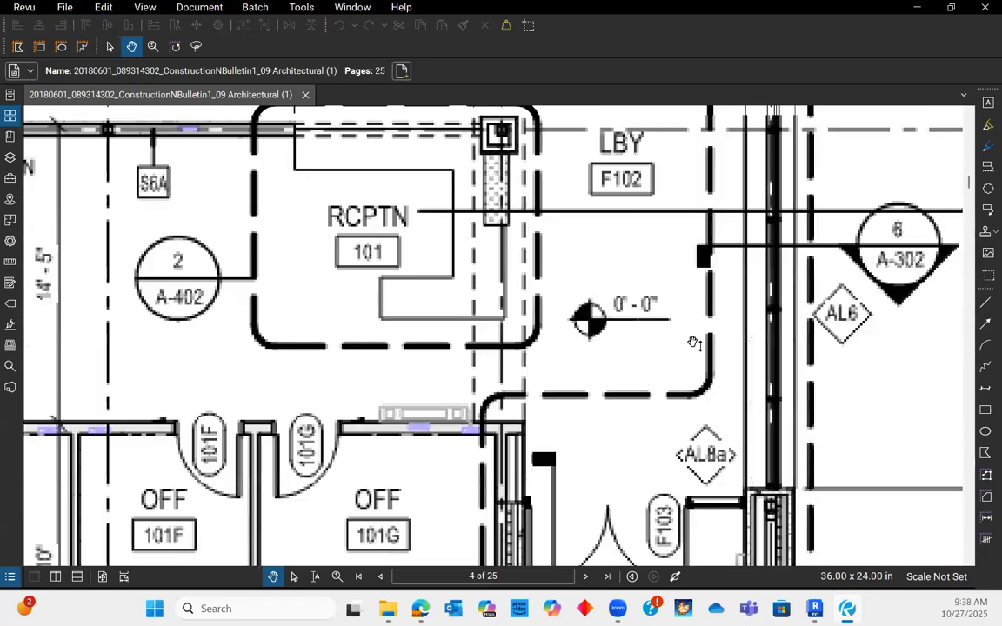
pyautogui.scroll(-3, 696, 371)
pyautogui.keyDown('ctrl'); pyautogui.scroll(2, 692, 261); pyautogui.keyUp('ctrl')
pyautogui.keyDown('ctrl'); pyautogui.scroll(-4, 687, 259); pyautogui.keyUp('ctrl')
pyautogui.scroll(4, 642, 262)
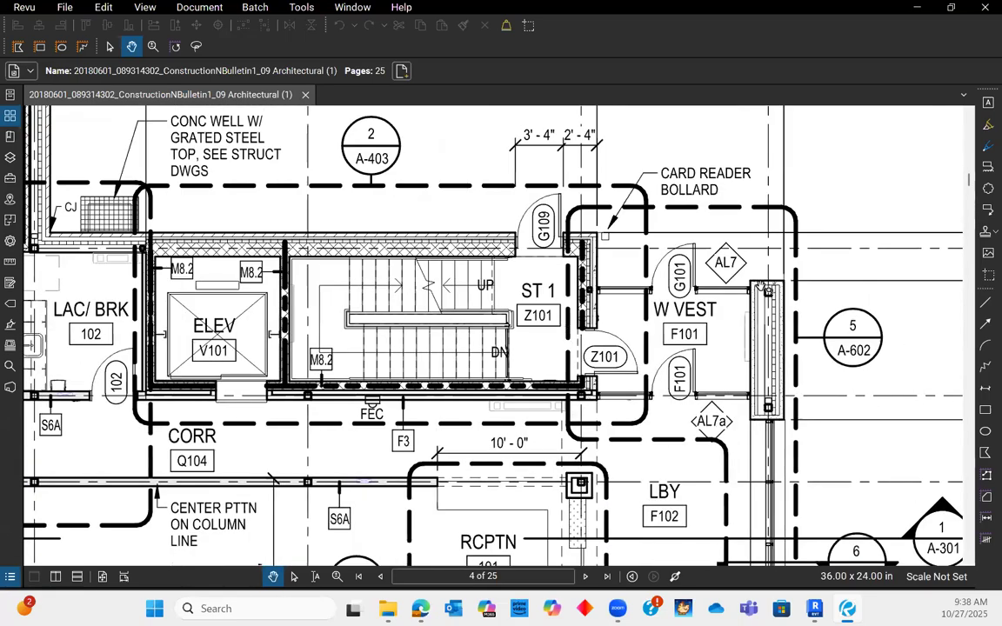
pyautogui.keyDown('ctrl'); pyautogui.scroll(2, 696, 275); pyautogui.keyUp('ctrl')
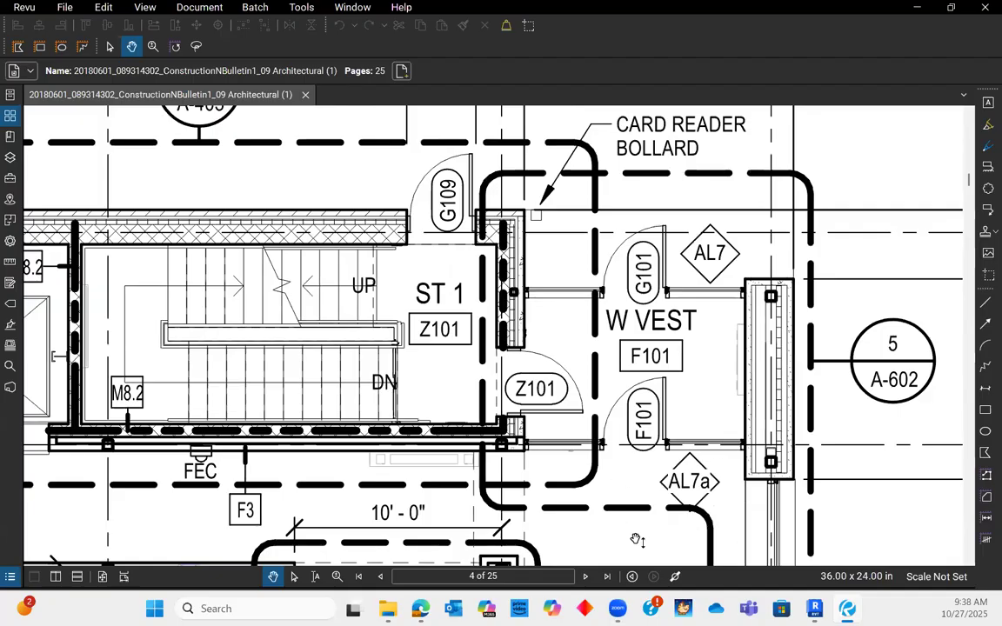
# Step: Examine the exterior wall and its dimensions along the lobby, between the east and west vestibules, on the first floor plan
pyautogui.scroll(-5, 580, 367)
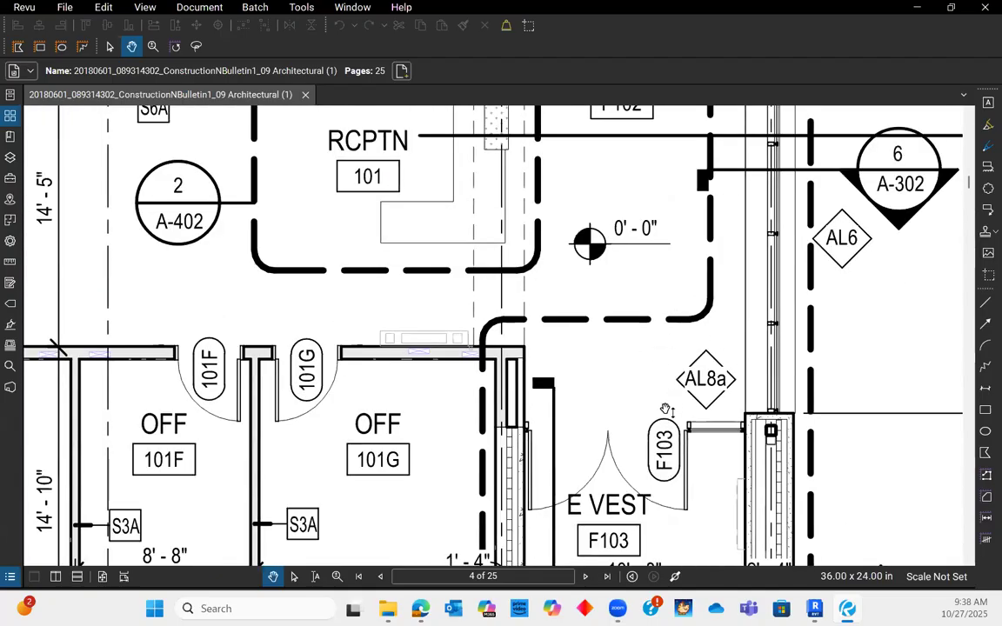
pyautogui.keyDown('ctrl'); pyautogui.scroll(-1, 658, 404); pyautogui.keyUp('ctrl')
pyautogui.moveTo(638, 407); pyautogui.dragTo(623, 349)
pyautogui.keyDown('ctrl'); pyautogui.scroll(-2, 642, 361); pyautogui.keyUp('ctrl')
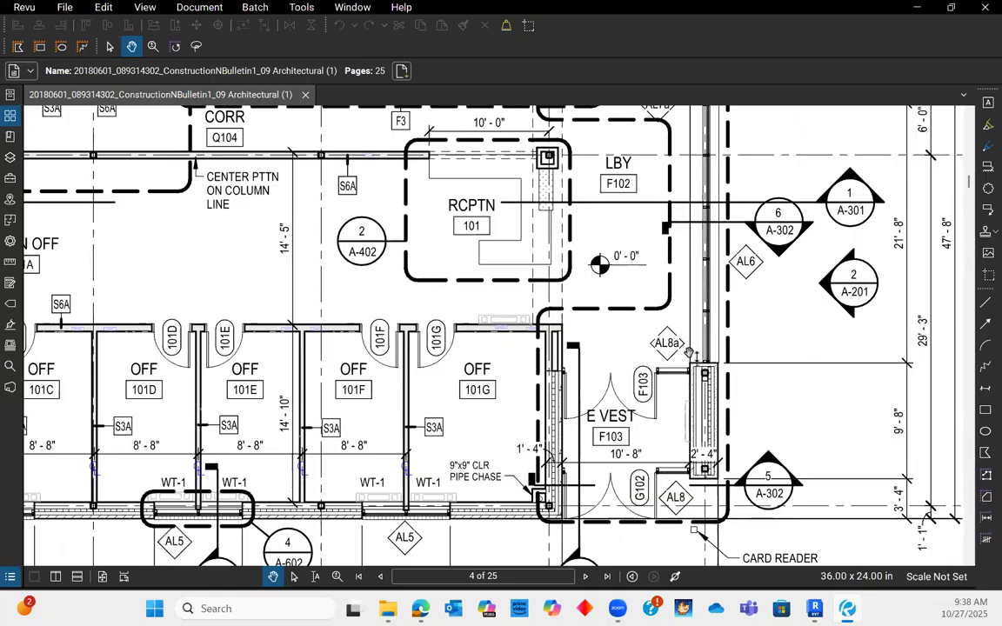
pyautogui.keyDown('ctrl'); pyautogui.scroll(-3, 740, 313); pyautogui.keyUp('ctrl')
pyautogui.keyDown('ctrl'); pyautogui.scroll(4, 704, 290); pyautogui.keyUp('ctrl')
pyautogui.keyDown('ctrl'); pyautogui.scroll(-3, 704, 290); pyautogui.keyUp('ctrl')
pyautogui.keyDown('ctrl'); pyautogui.scroll(4, 764, 277); pyautogui.keyUp('ctrl')
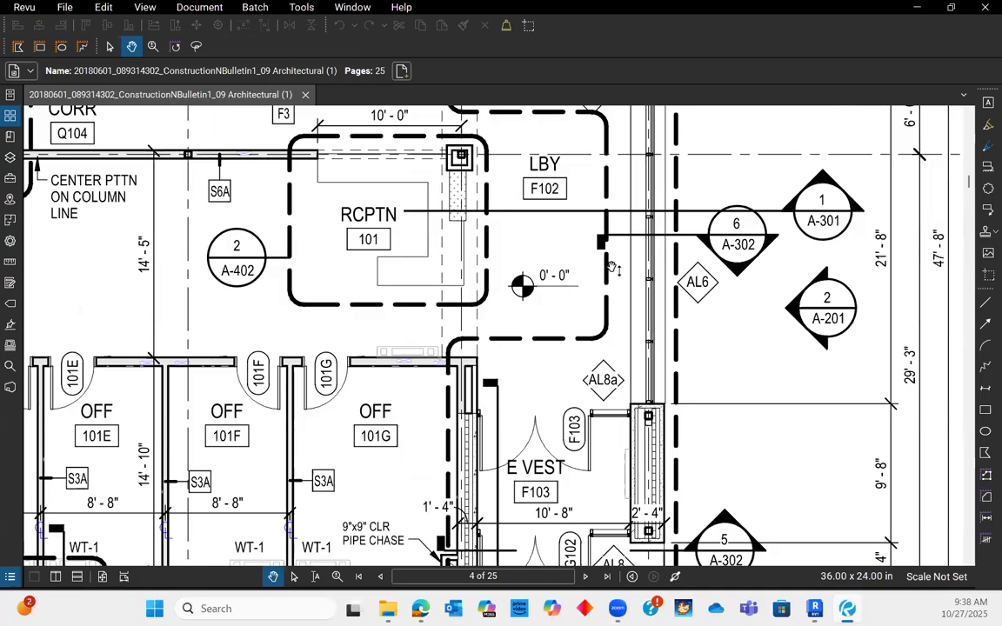
pyautogui.keyDown('ctrl'); pyautogui.scroll(-3, 648, 300); pyautogui.keyUp('ctrl')
pyautogui.keyDown('ctrl'); pyautogui.scroll(2, 683, 333); pyautogui.keyUp('ctrl')
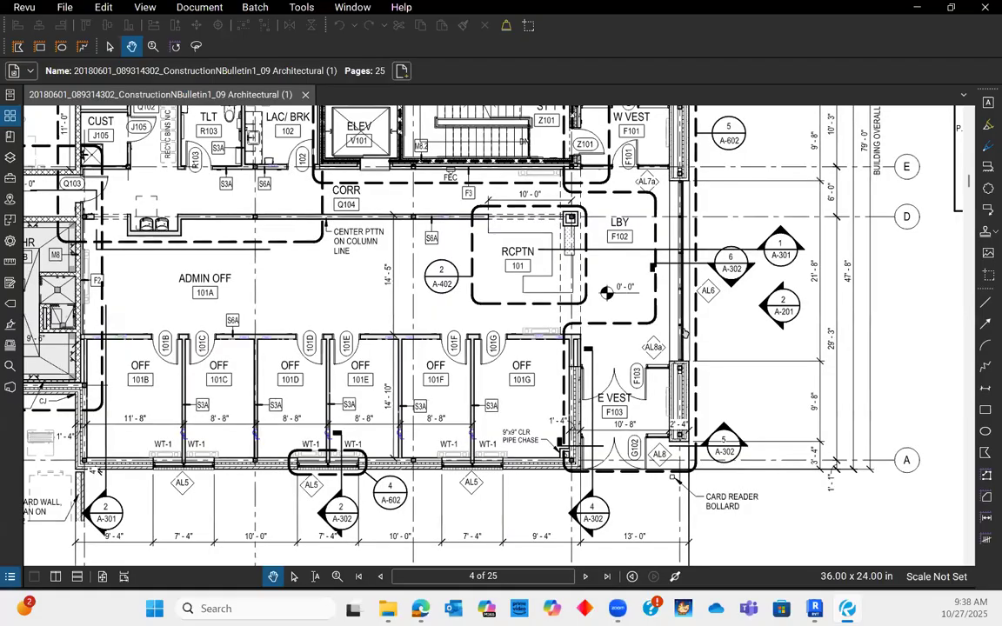
pyautogui.moveTo(684, 333); pyautogui.dragTo(719, 382)
pyautogui.scroll(2, 687, 292)
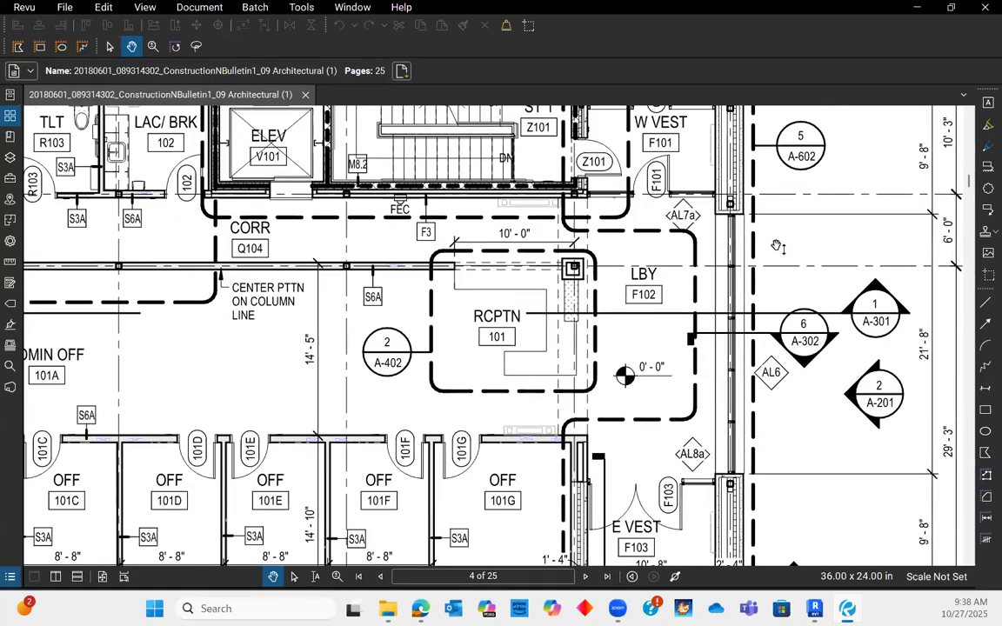
pyautogui.moveTo(781, 443); pyautogui.dragTo(799, 416)
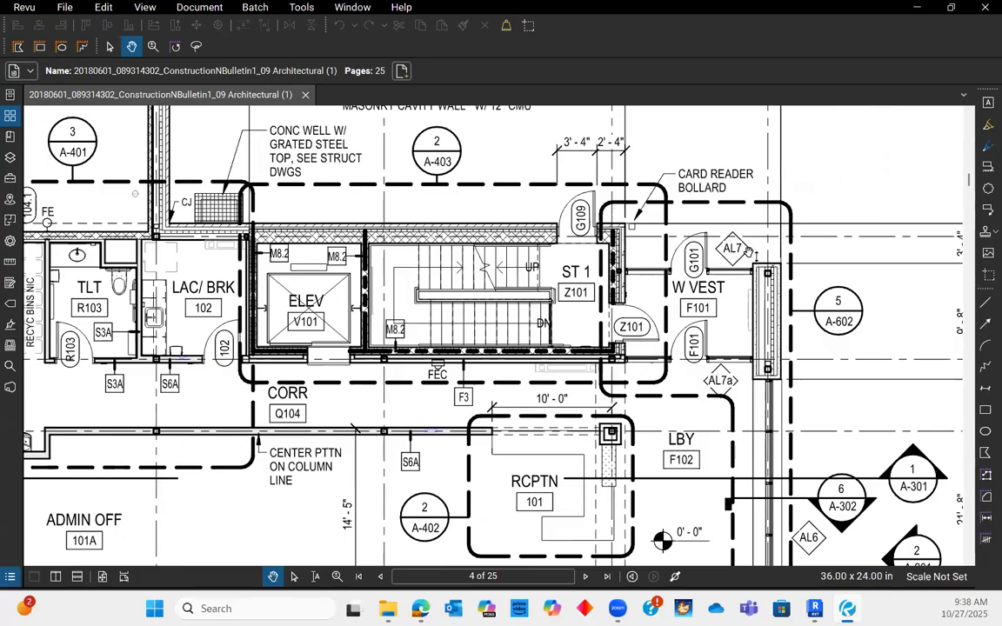
# Step: Examine the first floor plan from the east vestibule and its bollard through the lobby up to the west vestibule
pyautogui.scroll(-5, 734, 321)
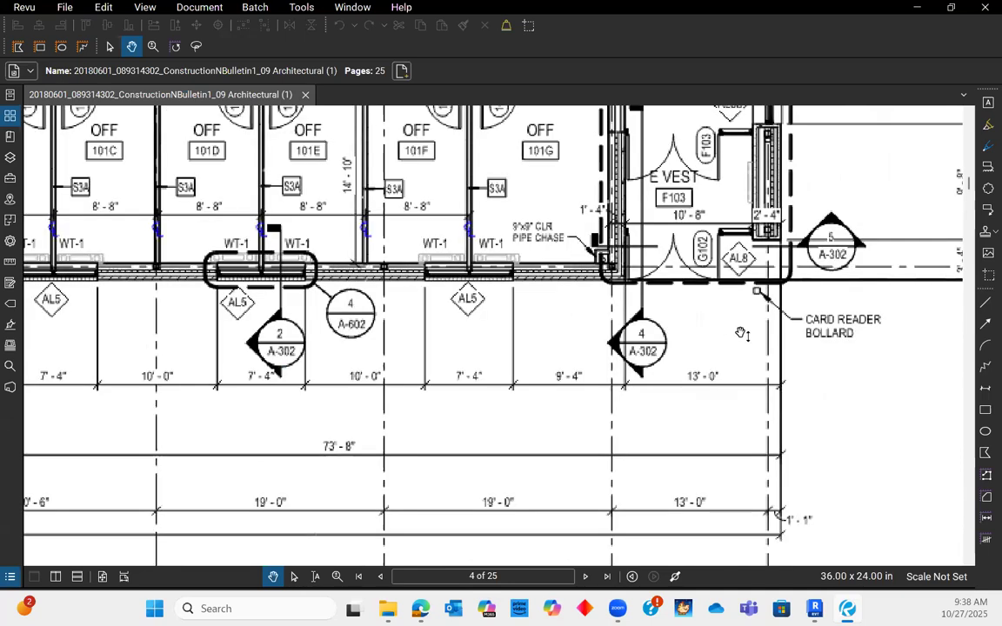
pyautogui.scroll(2, 741, 311)
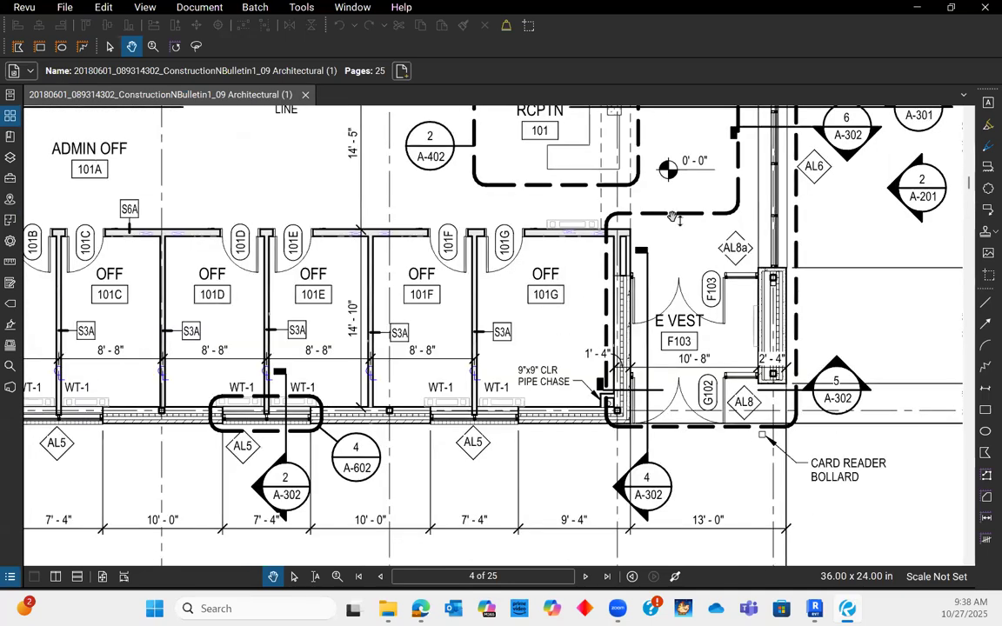
pyautogui.scroll(1, 739, 241)
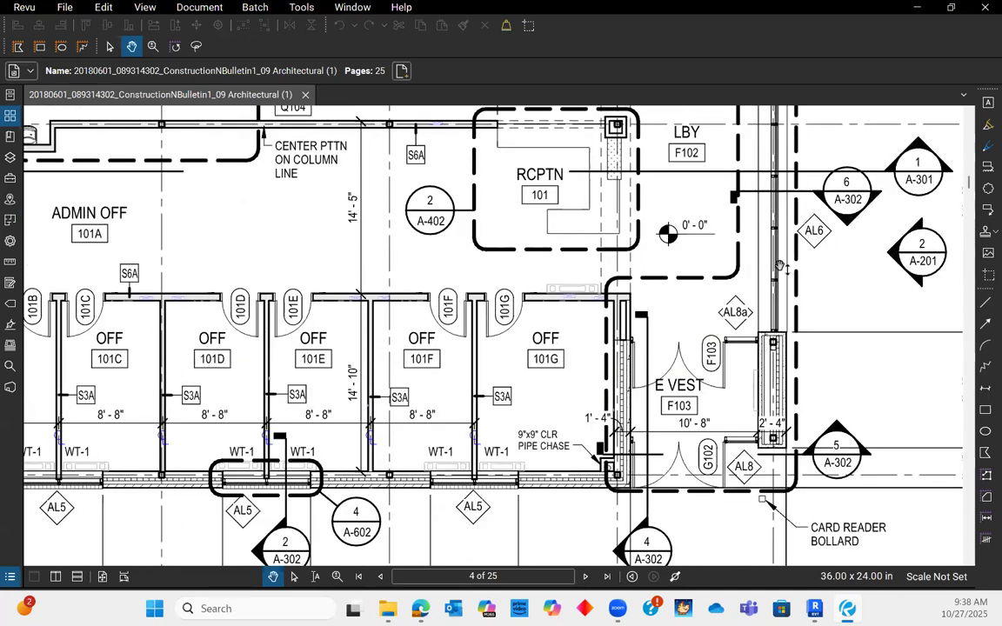
pyautogui.scroll(-2, 646, 314)
pyautogui.scroll(5, 672, 213)
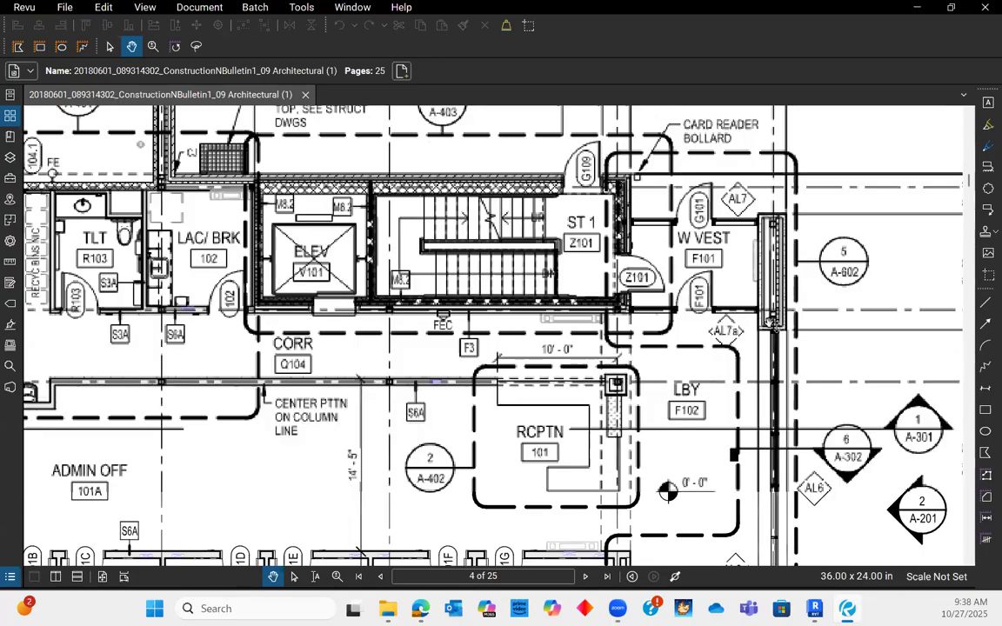
# Step: Follow detail reference 5/A-602 beside the west vestibule and examine the AL7 and AL8 door elevations on sheet A-602
pyautogui.click(842, 259)
pyautogui.scroll(-2, 619, 374)
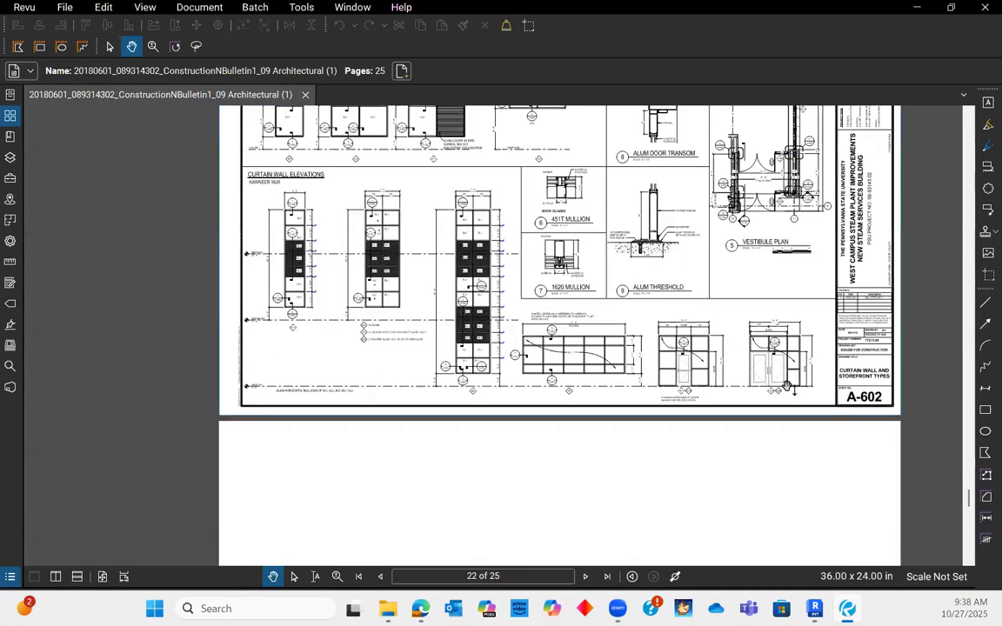
pyautogui.keyDown('ctrl'); pyautogui.scroll(4, 619, 377); pyautogui.keyUp('ctrl')
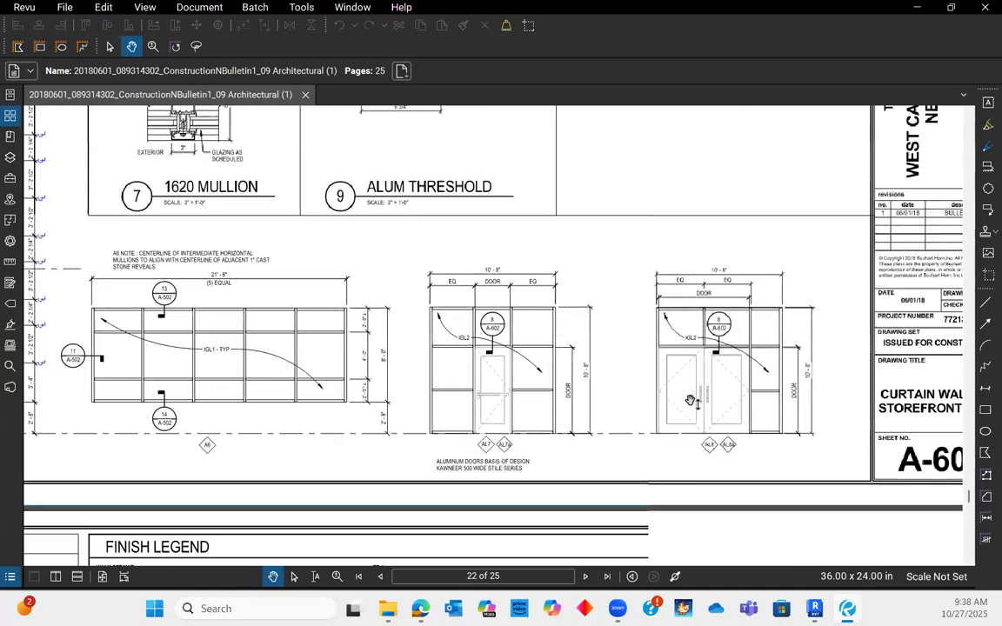
pyautogui.keyDown('ctrl'); pyautogui.scroll(-4, 717, 425); pyautogui.keyUp('ctrl')
pyautogui.keyDown('ctrl'); pyautogui.scroll(4, 808, 431); pyautogui.keyUp('ctrl')
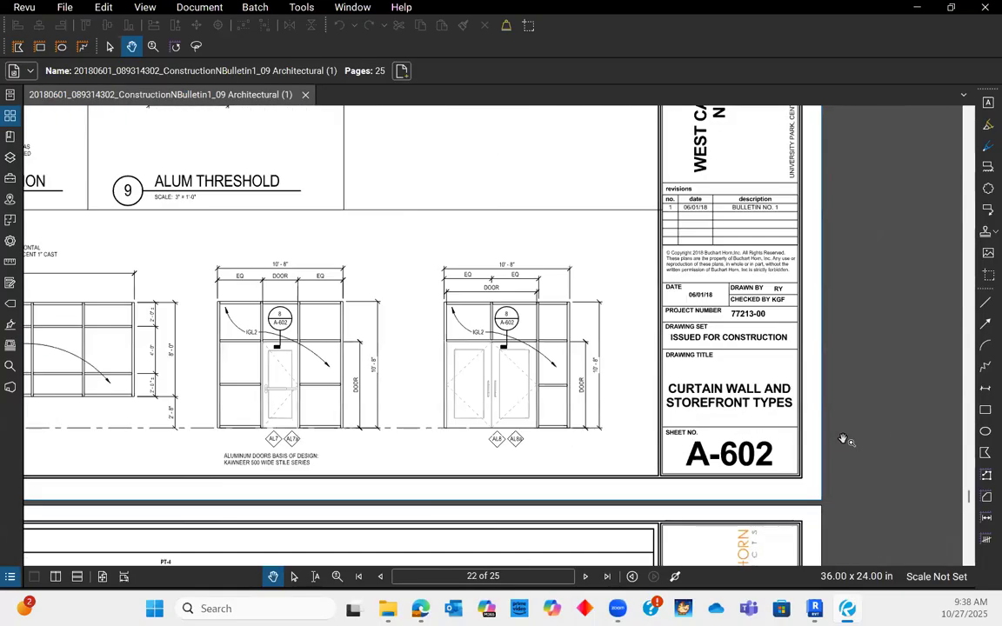
pyautogui.keyDown('ctrl'); pyautogui.scroll(-5, 844, 438); pyautogui.keyUp('ctrl')
pyautogui.moveTo(667, 360); pyautogui.dragTo(711, 427)
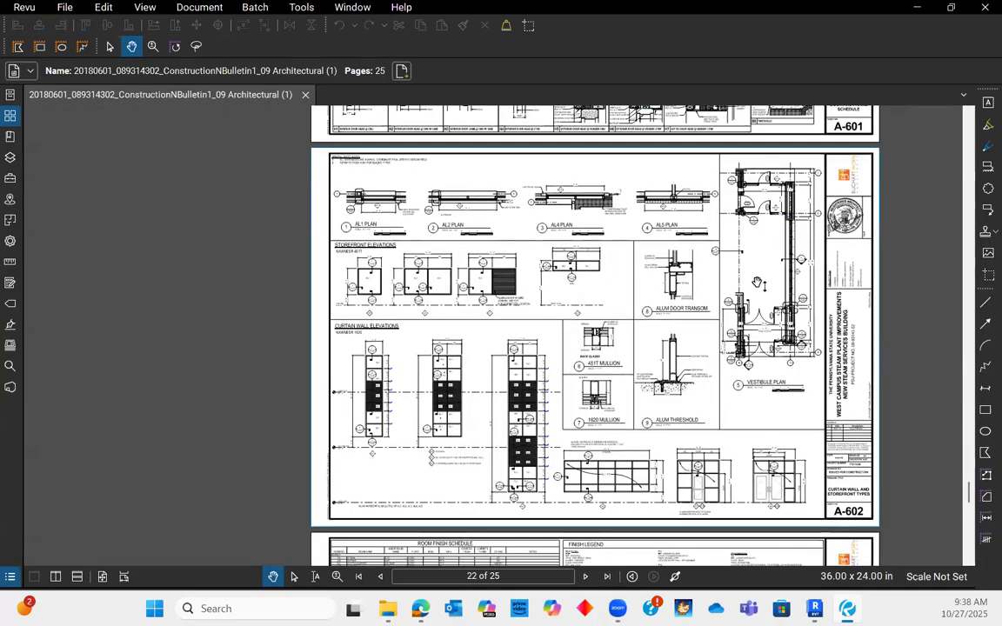
# Step: Examine the vestibule plan on sheet A-602, including the wall and door dimensions at AL7, AL7a, AL8 and AL8a
pyautogui.keyDown('ctrl'); pyautogui.scroll(5, 788, 228); pyautogui.keyUp('ctrl')
pyautogui.keyDown('ctrl'); pyautogui.scroll(2, 725, 196); pyautogui.keyUp('ctrl')
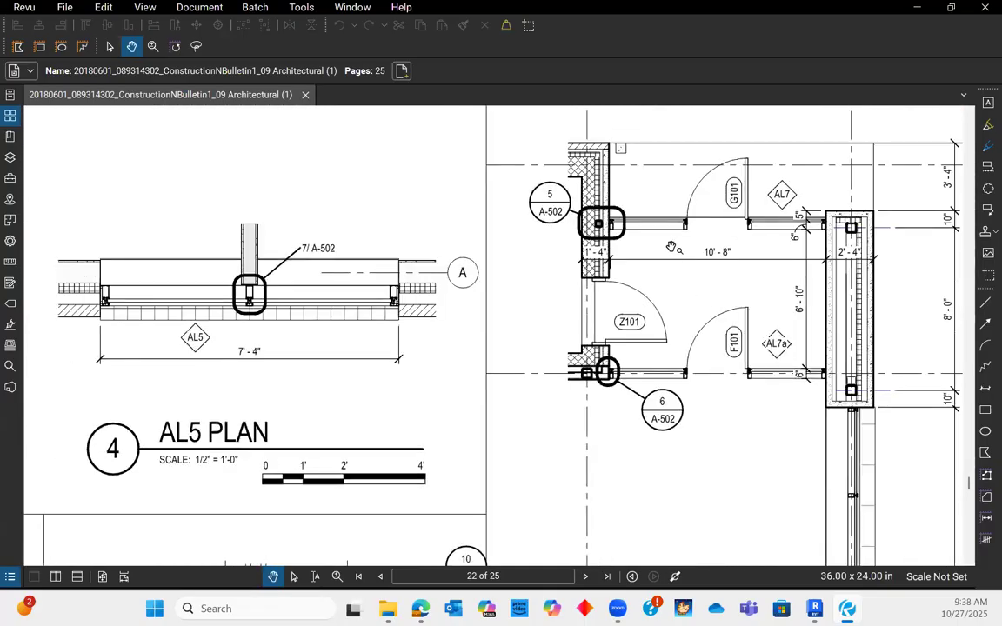
pyautogui.scroll(-10, 671, 248)
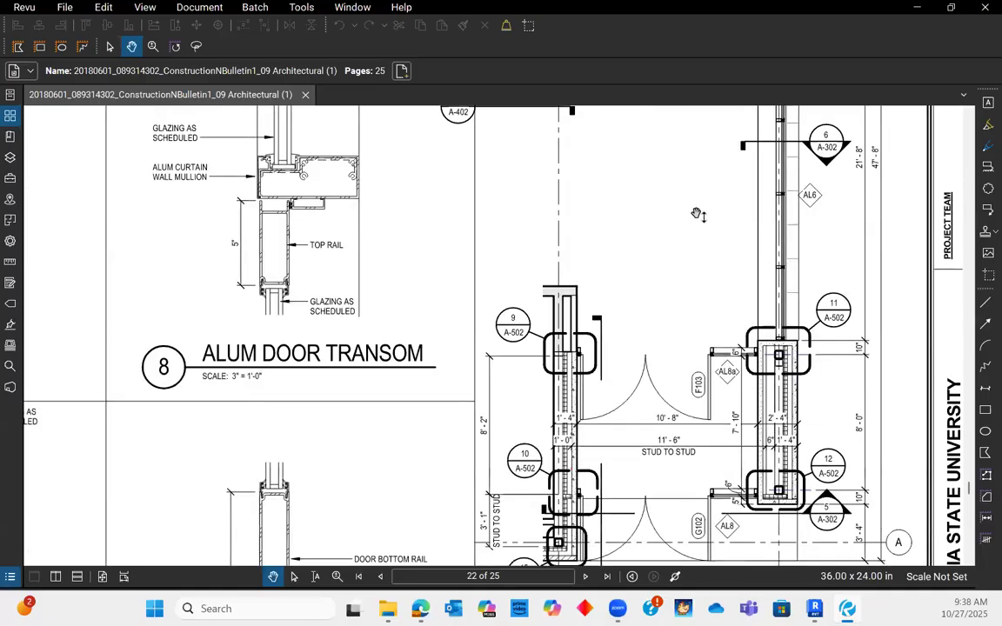
pyautogui.scroll(-2, 559, 324)
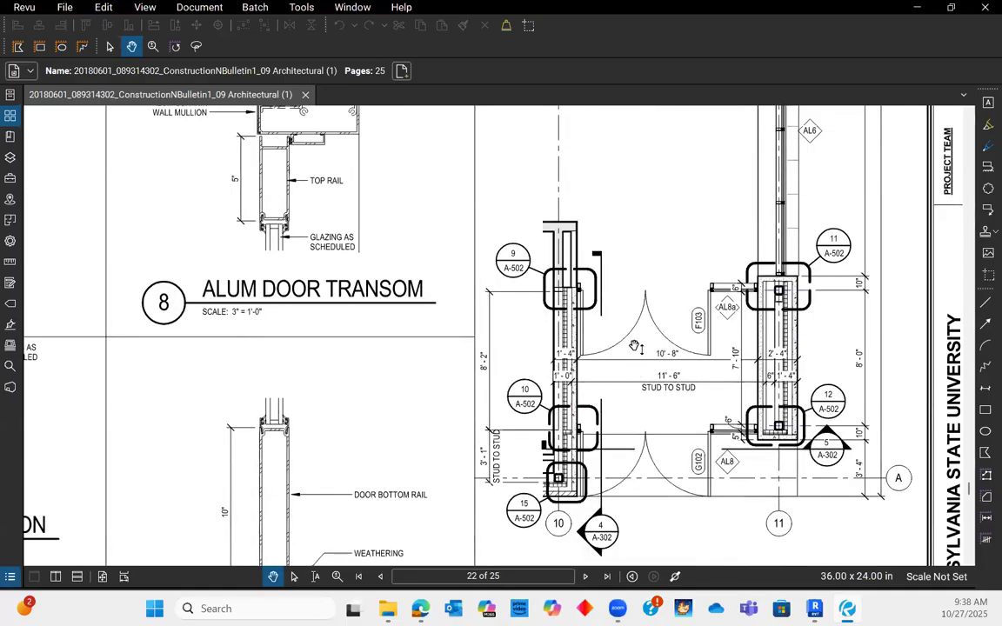
# Step: Examine the widths, heights, door positions and mullion layout of the A6, AL7 and AL8 curtain wall elevations on sheet A-602
pyautogui.scroll(-15, 739, 313)
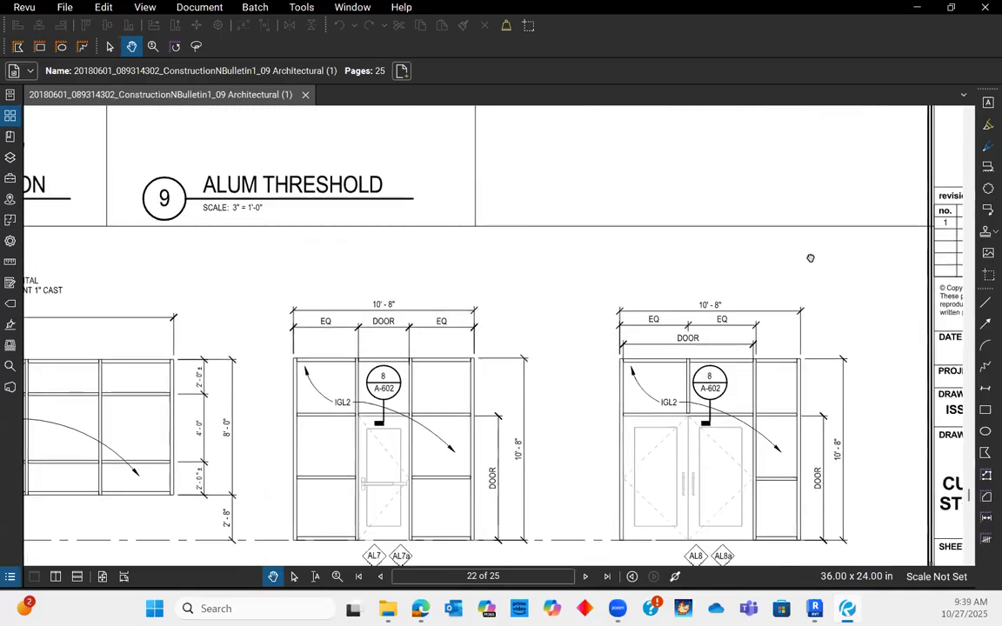
pyautogui.moveTo(622, 293); pyautogui.dragTo(677, 333)
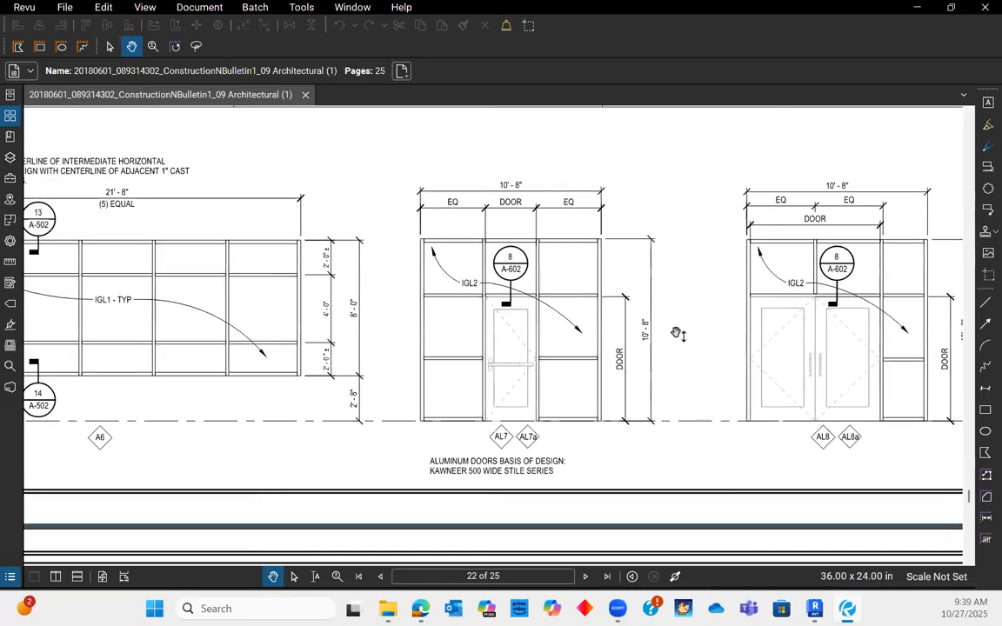
pyautogui.keyDown('ctrl'); pyautogui.scroll(-2, 716, 401); pyautogui.keyUp('ctrl')
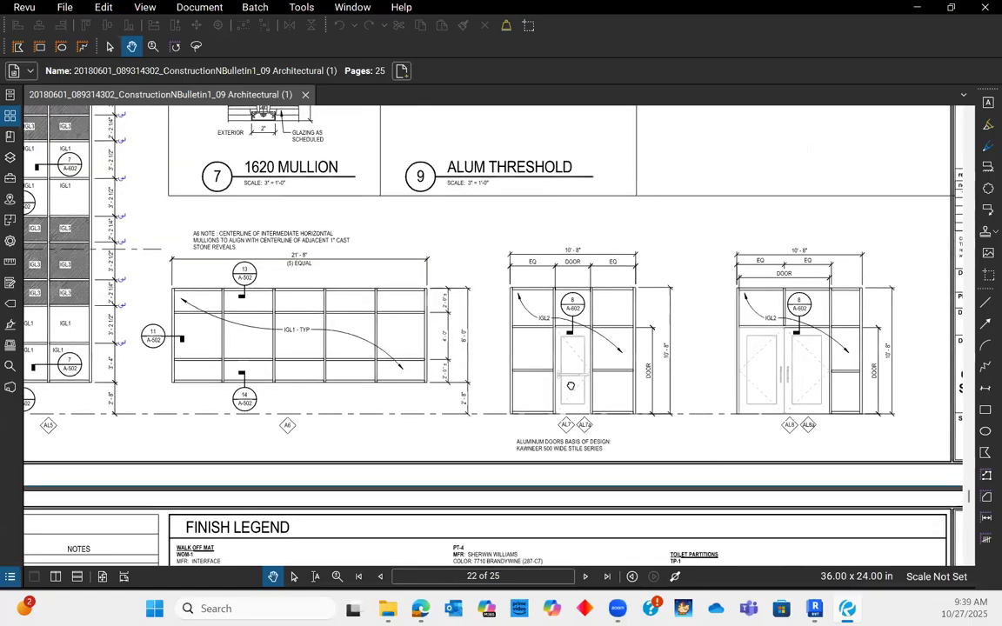
pyautogui.keyDown('ctrl'); pyautogui.scroll(2, 722, 369); pyautogui.keyUp('ctrl')
pyautogui.keyDown('ctrl'); pyautogui.scroll(-1, 785, 436); pyautogui.keyUp('ctrl')
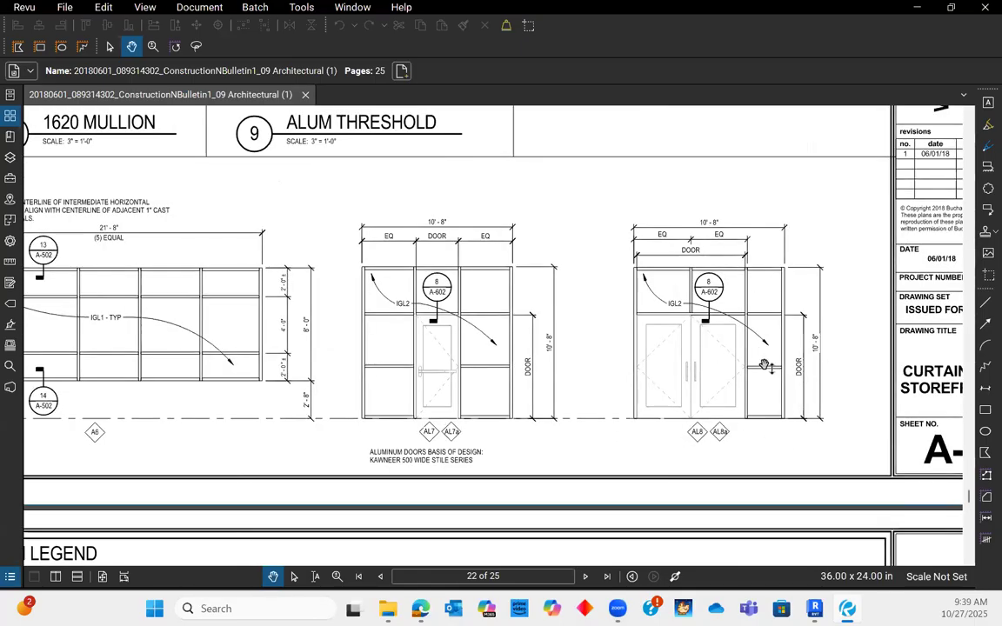
pyautogui.keyDown('ctrl'); pyautogui.scroll(1, 750, 379); pyautogui.keyUp('ctrl')
pyautogui.keyDown('ctrl'); pyautogui.scroll(-1, 703, 360); pyautogui.keyUp('ctrl')
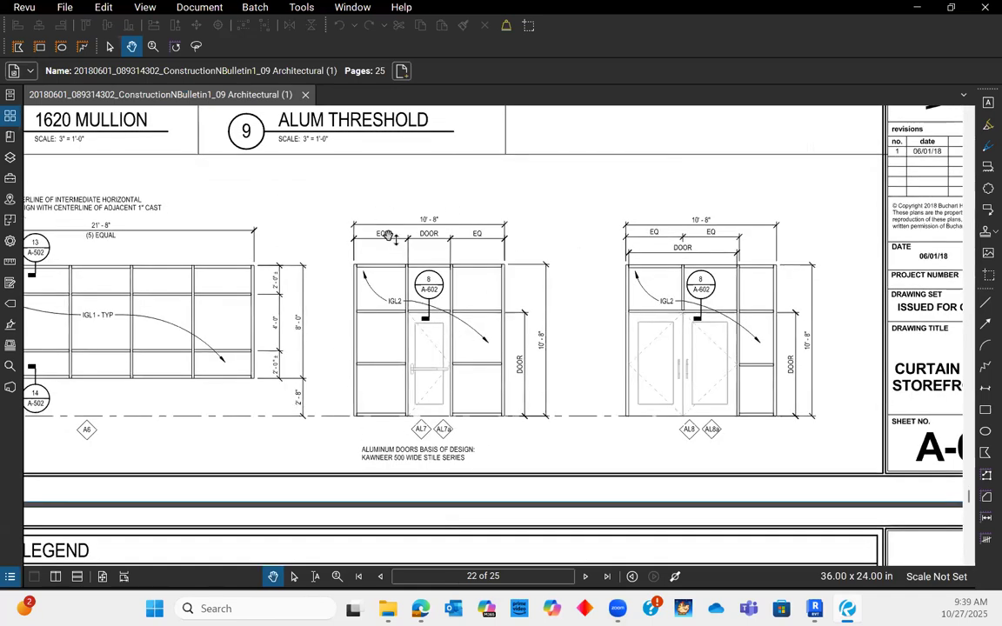
pyautogui.moveTo(600, 340); pyautogui.dragTo(608, 347)
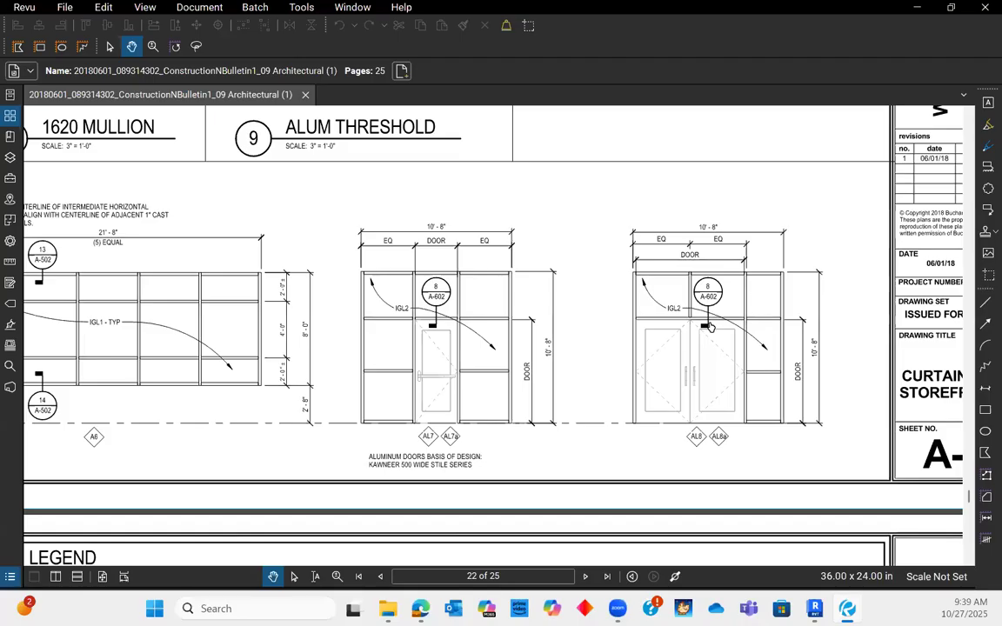
pyautogui.scroll(3, 709, 355)
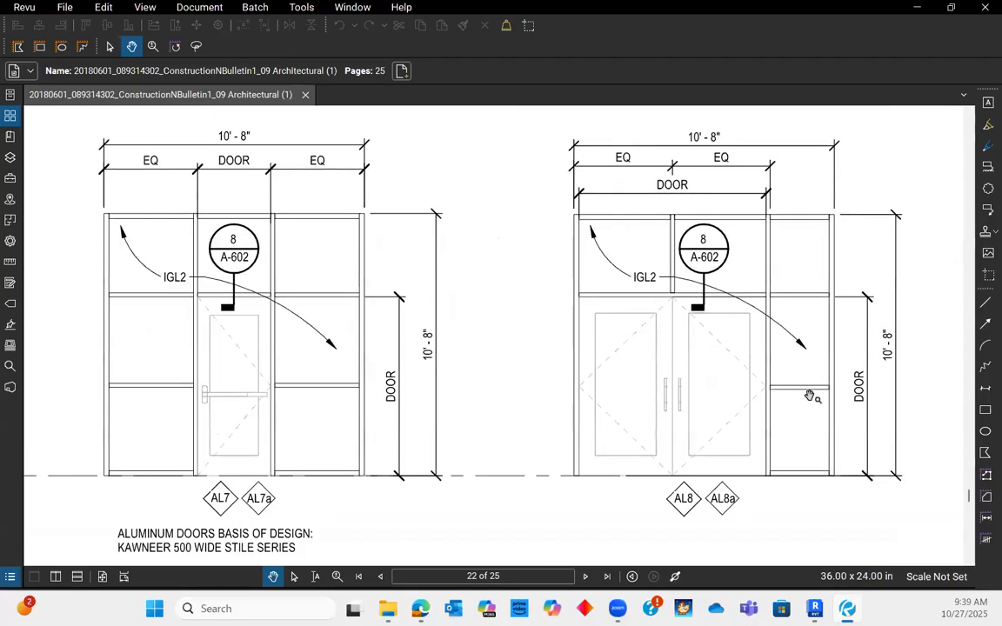
pyautogui.scroll(-3, 811, 396)
pyautogui.moveTo(429, 398); pyautogui.dragTo(507, 385)
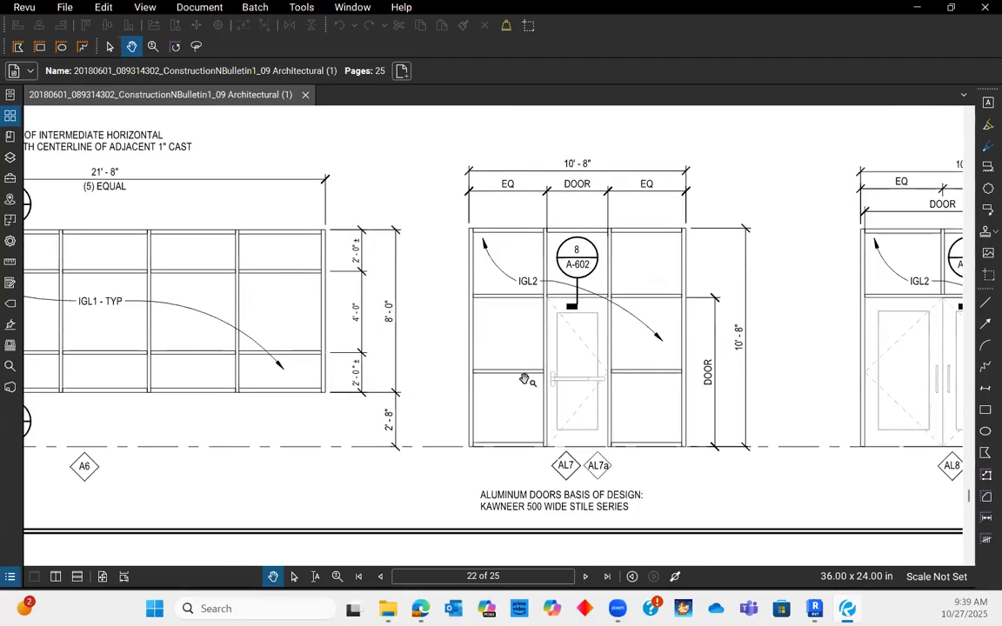
pyautogui.scroll(-3, 528, 376)
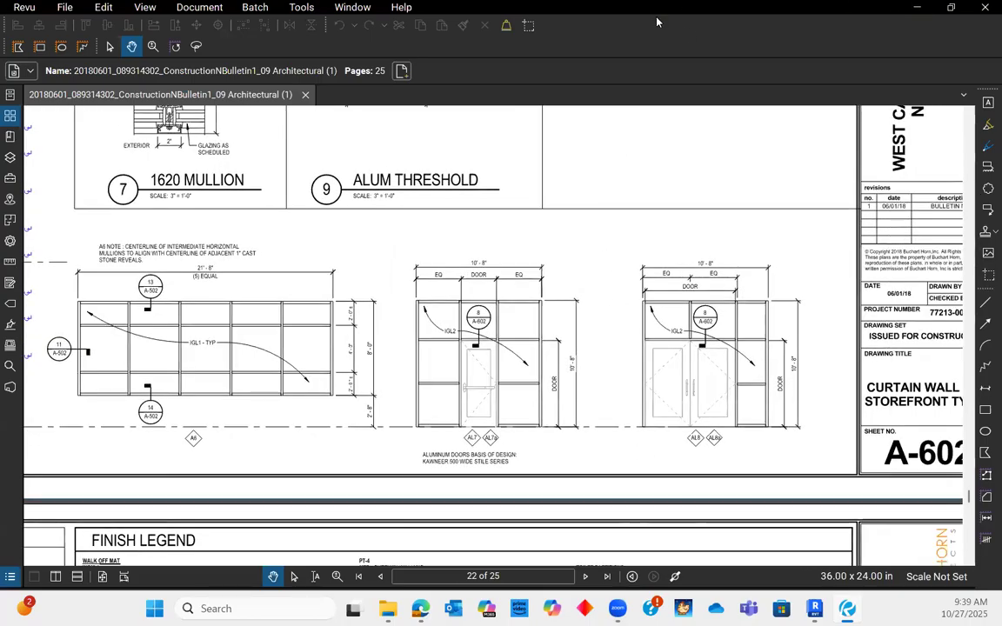
# Step: Switch to Revit, inspect the square of walls in 3D and view it straight from the front
pyautogui.hotkey('alt', 'Tab')
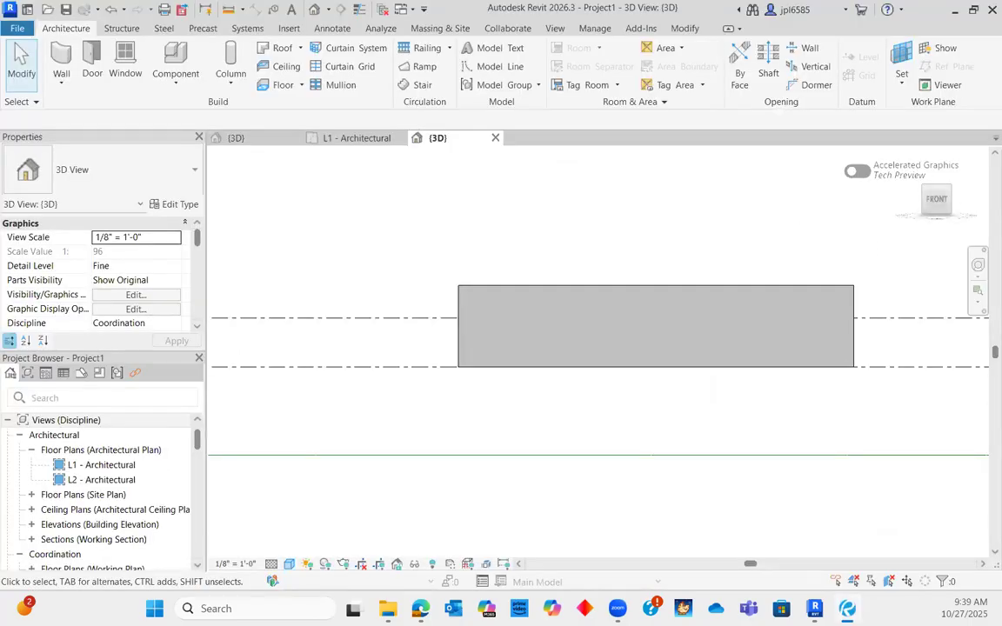
pyautogui.scroll(-2, 447, 304)
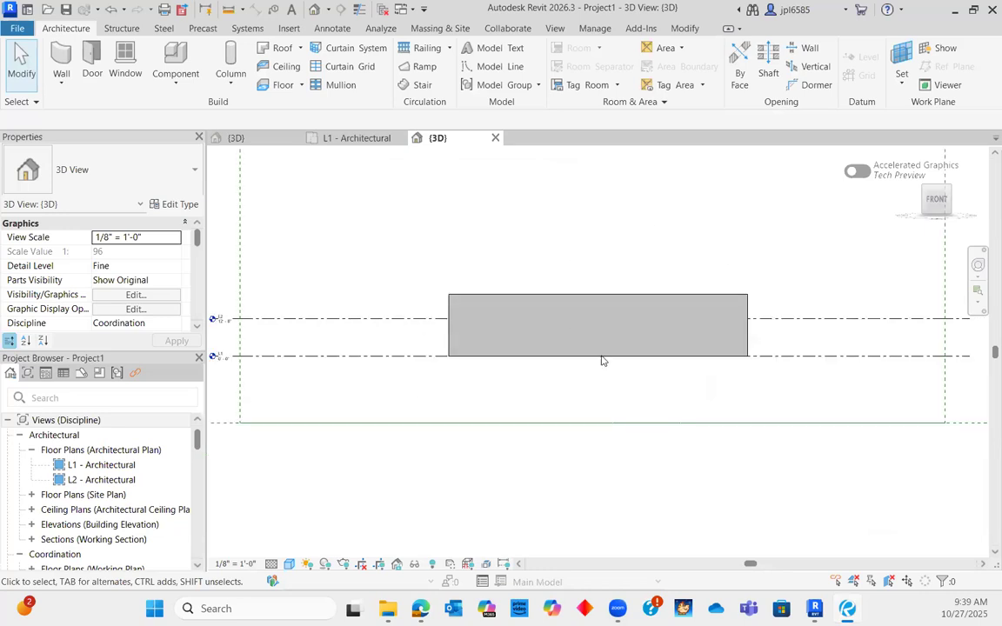
pyautogui.scroll(2, 591, 363)
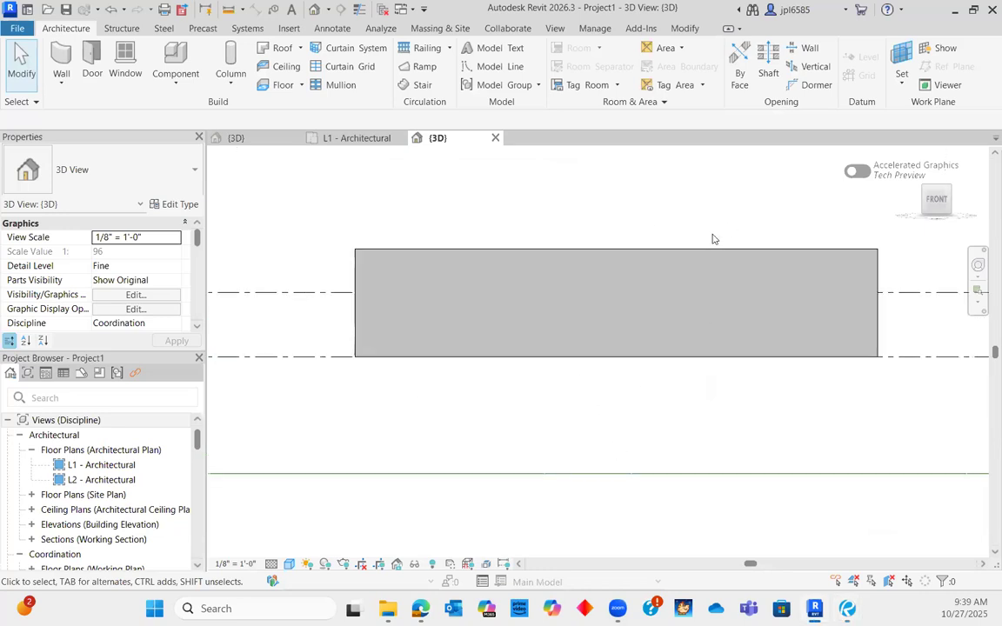
pyautogui.keyDown('shift'); pyautogui.moveTo(710, 240); pyautogui.dragTo(635, 340, button='middle'); pyautogui.keyUp('shift')
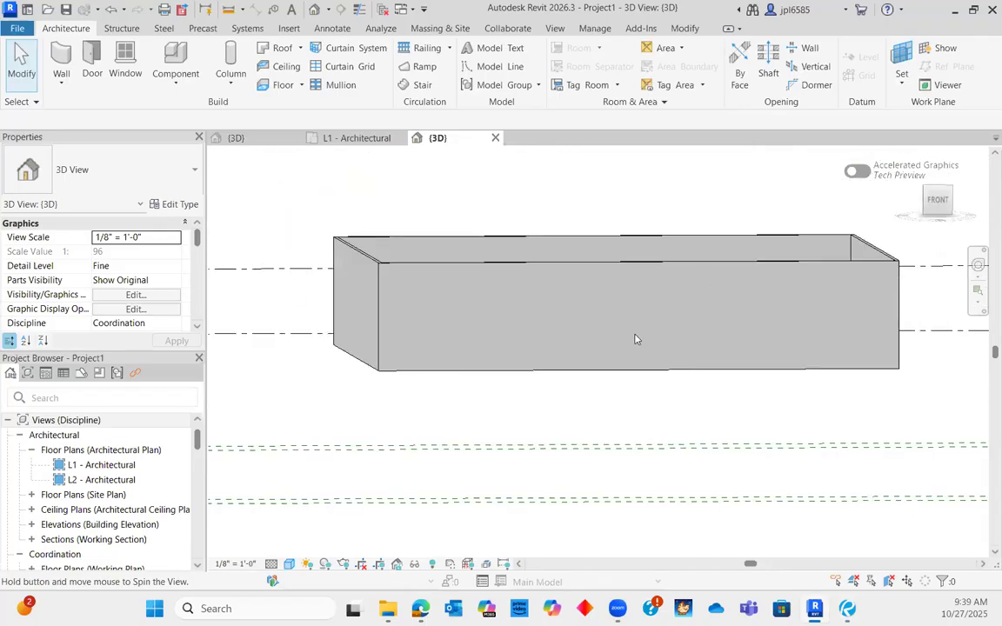
pyautogui.click(940, 201)
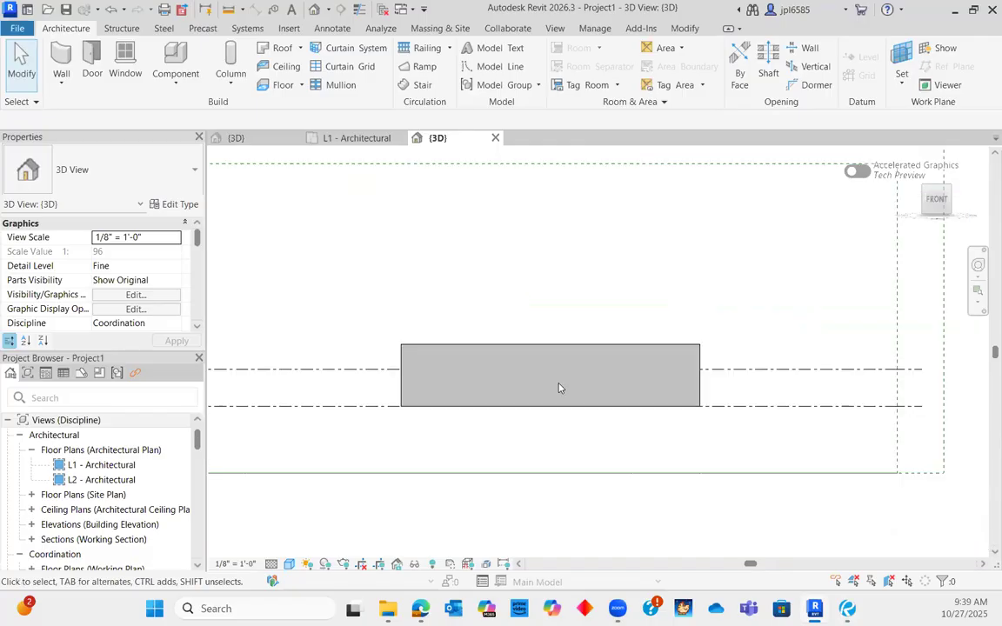
pyautogui.scroll(4, 560, 388)
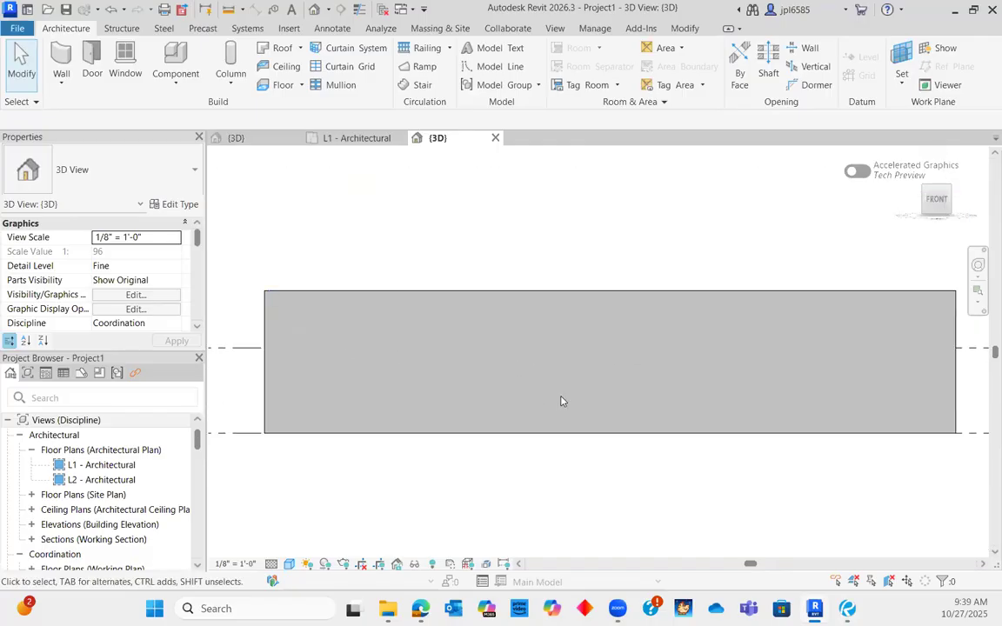
pyautogui.scroll(-1, 561, 401)
pyautogui.scroll(1, 582, 394)
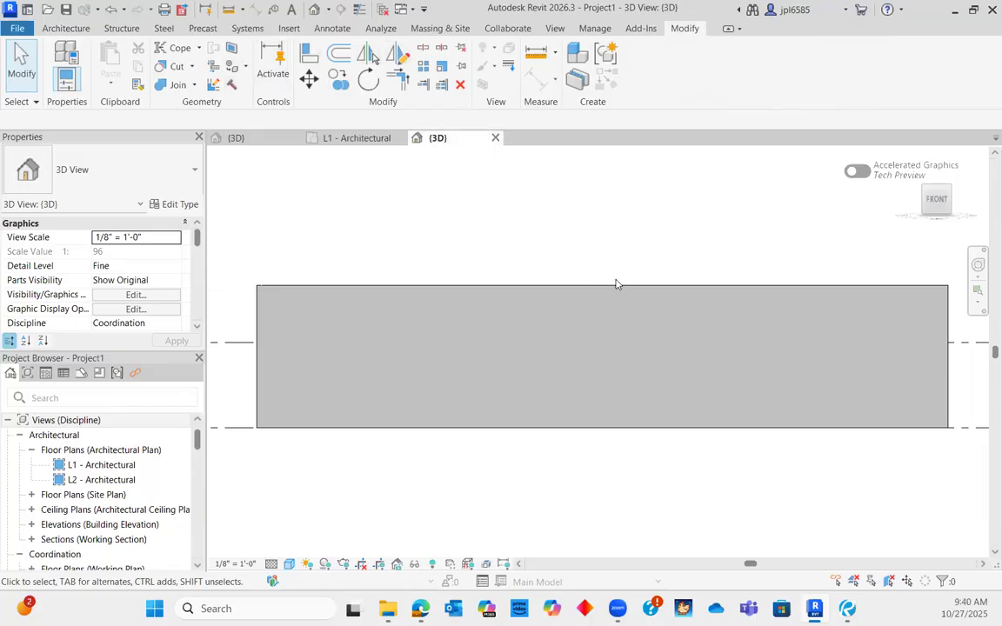
# Step: Cut a rectangular wall opening about 10' 4" wide and 12' 4" high at the base of the front wall, near its middle
pyautogui.click(548, 289)
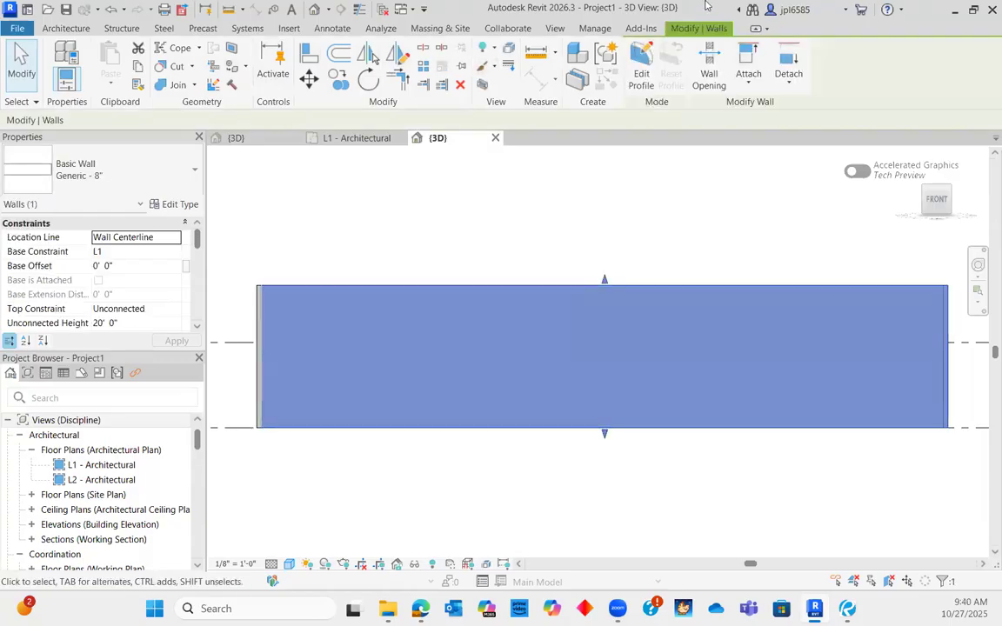
pyautogui.click(709, 61)
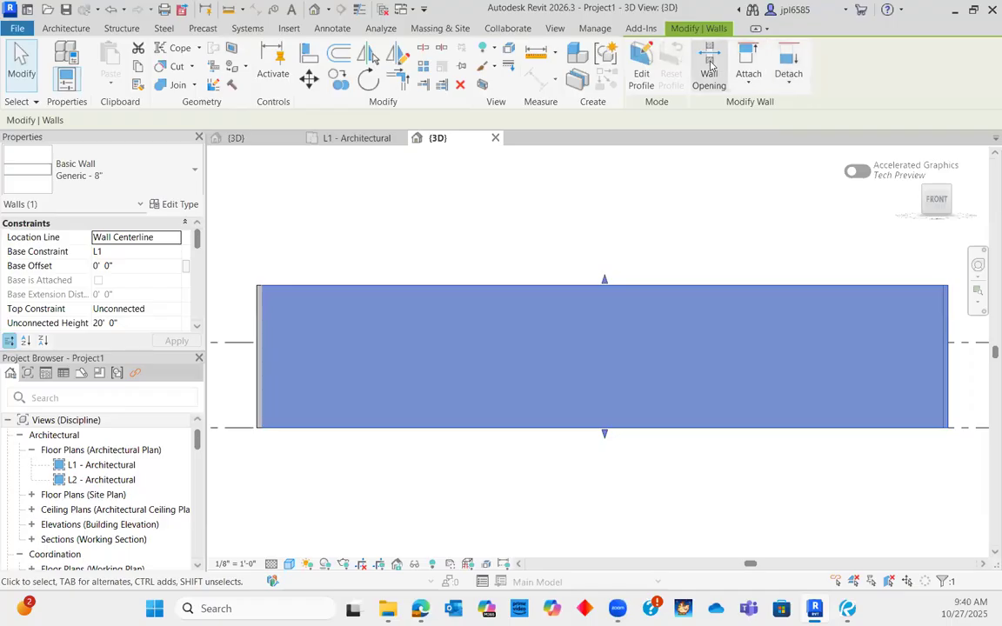
pyautogui.click(558, 427)
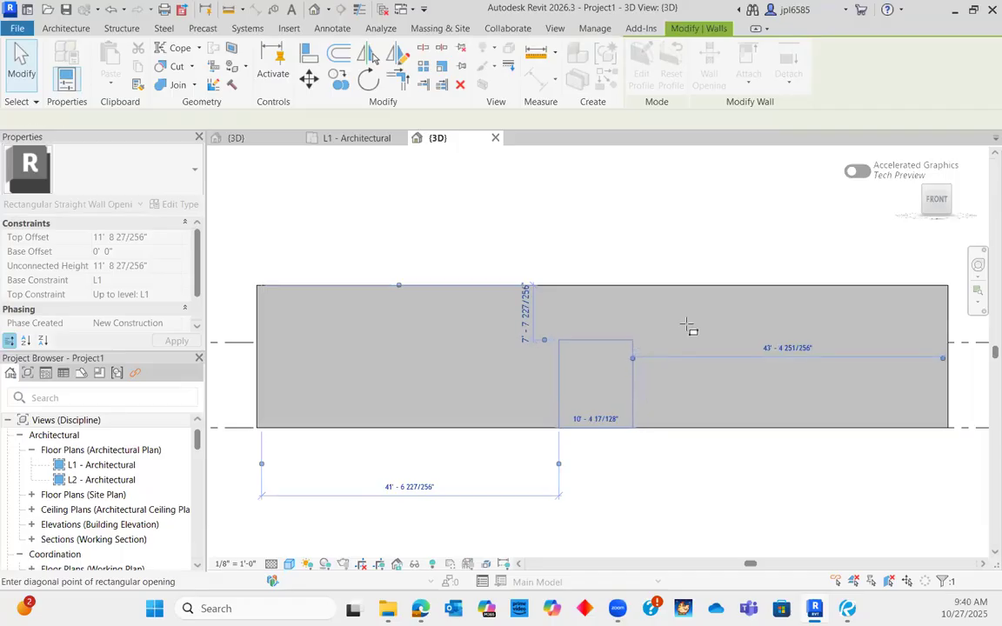
pyautogui.click(632, 340)
pyautogui.scroll(3, 553, 416)
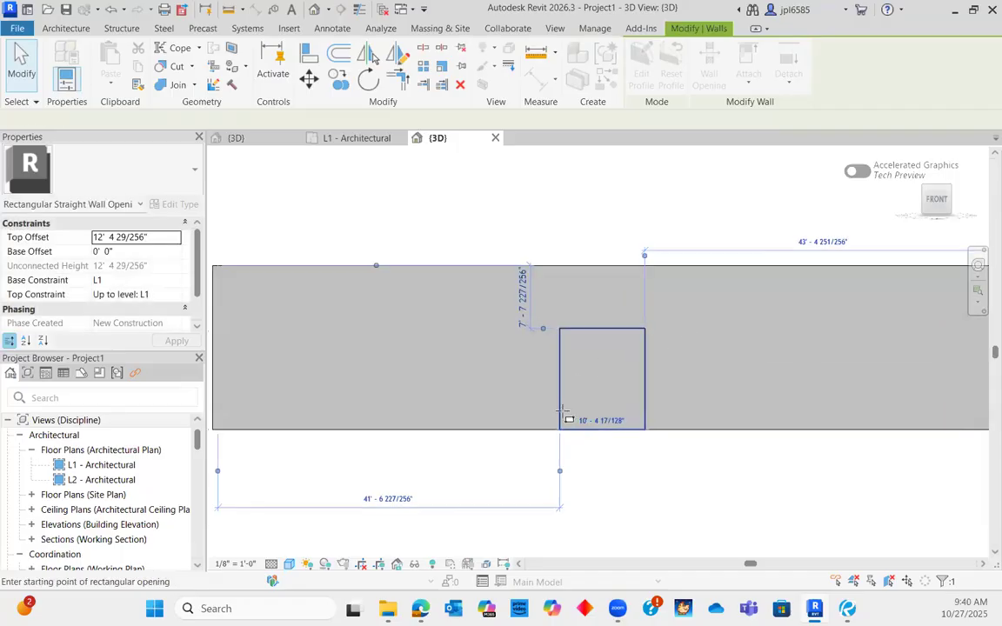
pyautogui.scroll(-1, 443, 388)
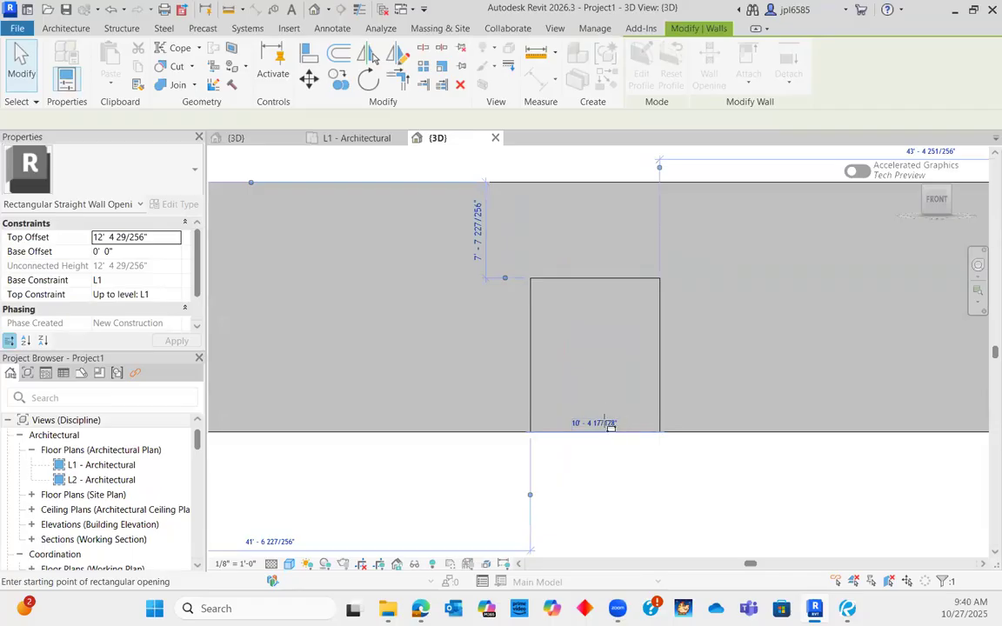
# Step: Set the width of the wall opening to 10' 8"
pyautogui.click(594, 423)
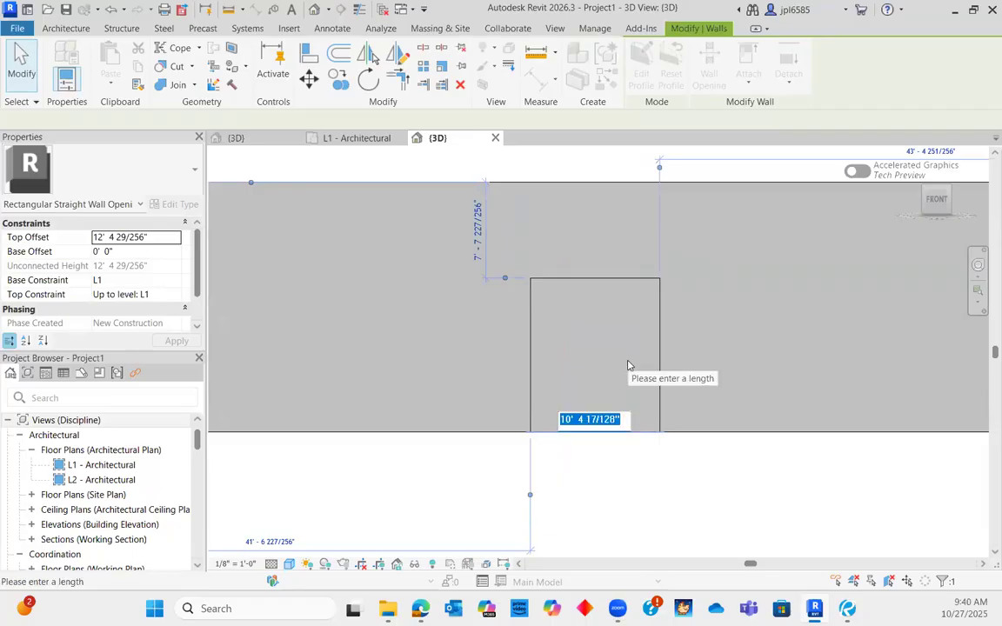
pyautogui.write('1')
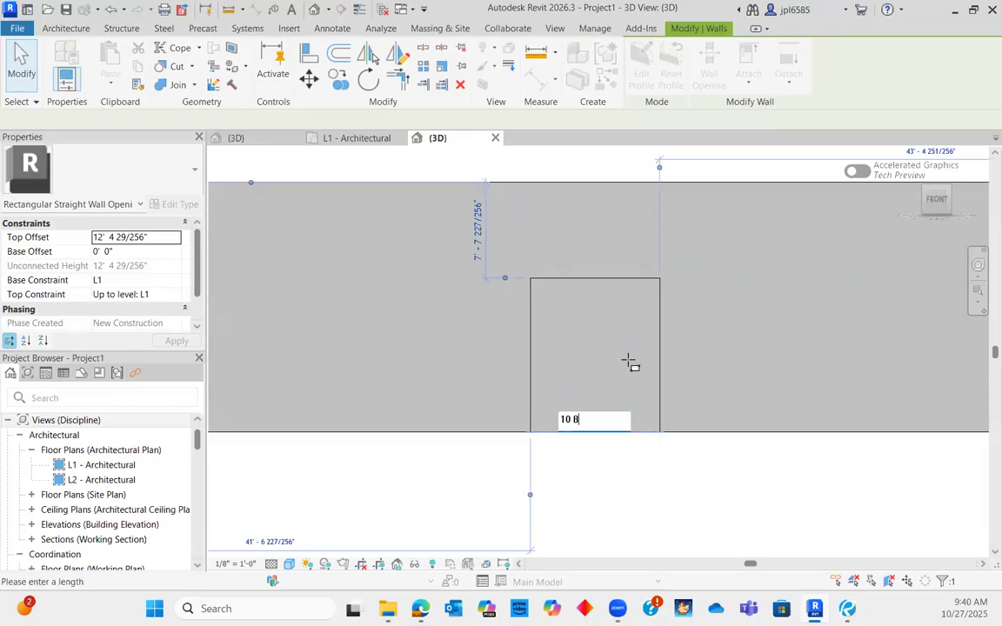
pyautogui.write("0' - 8")
pyautogui.press('Return')
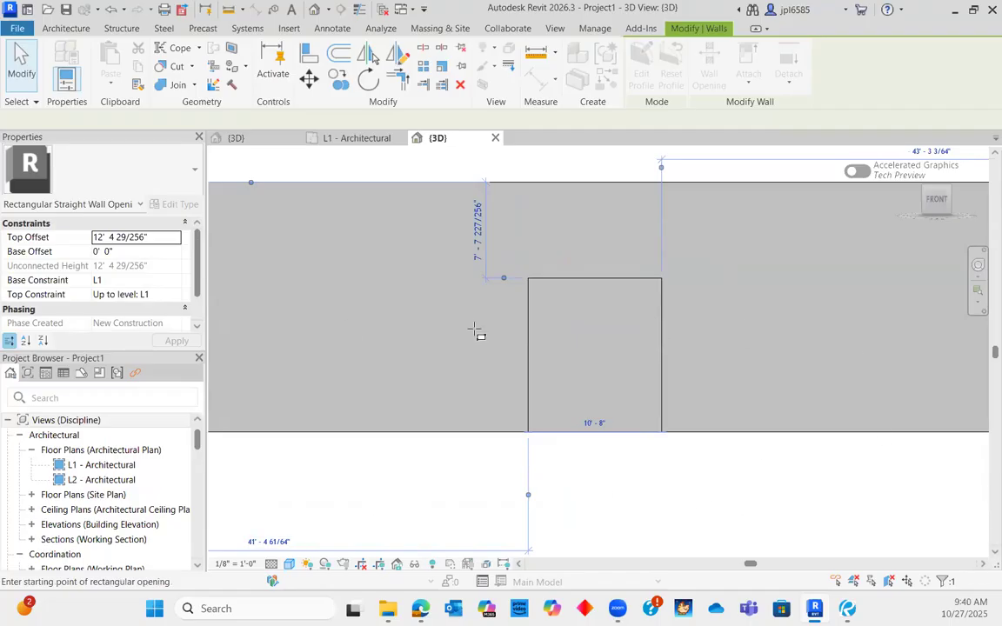
# Step: Measure the opening's vertical dimension between its top and base, and try to set that height to 10' 8"
pyautogui.scroll(-2, 526, 335)
pyautogui.scroll(2, 531, 334)
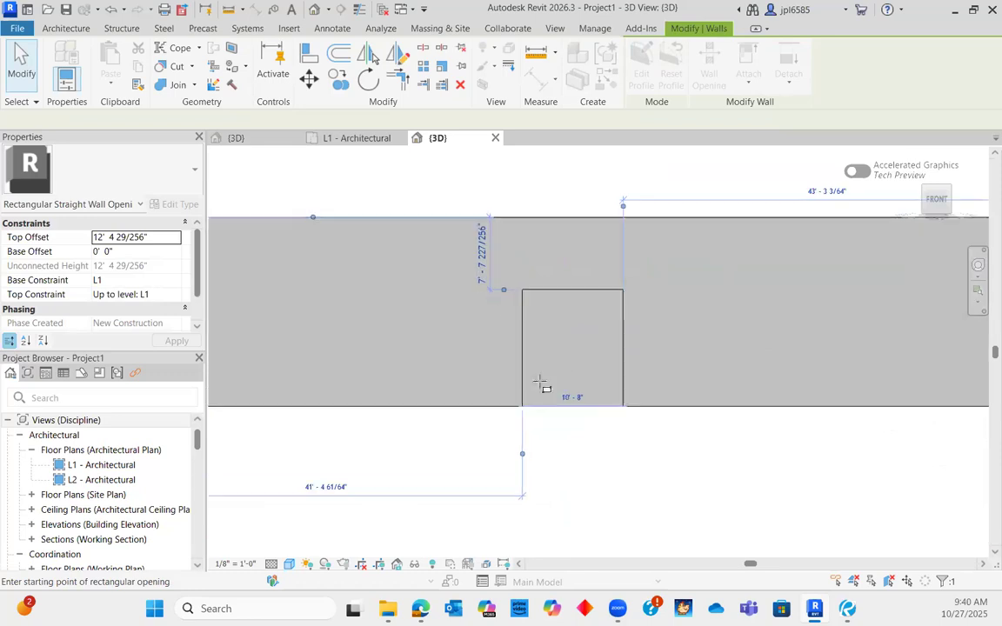
pyautogui.moveTo(532, 426); pyautogui.dragTo(535, 406)
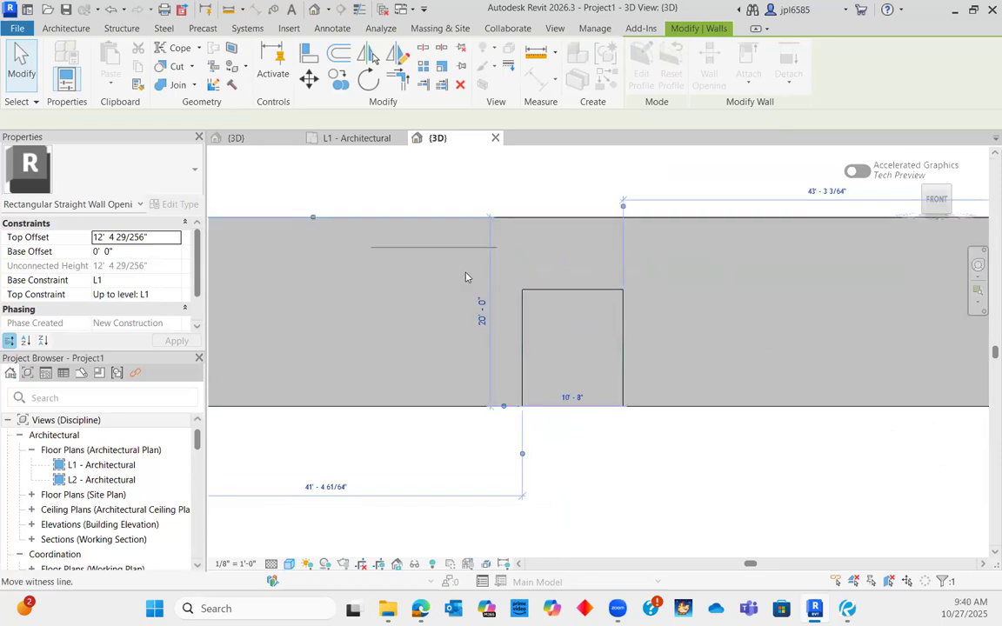
pyautogui.moveTo(555, 295); pyautogui.dragTo(555, 294)
pyautogui.click(482, 336)
pyautogui.write('10 8')
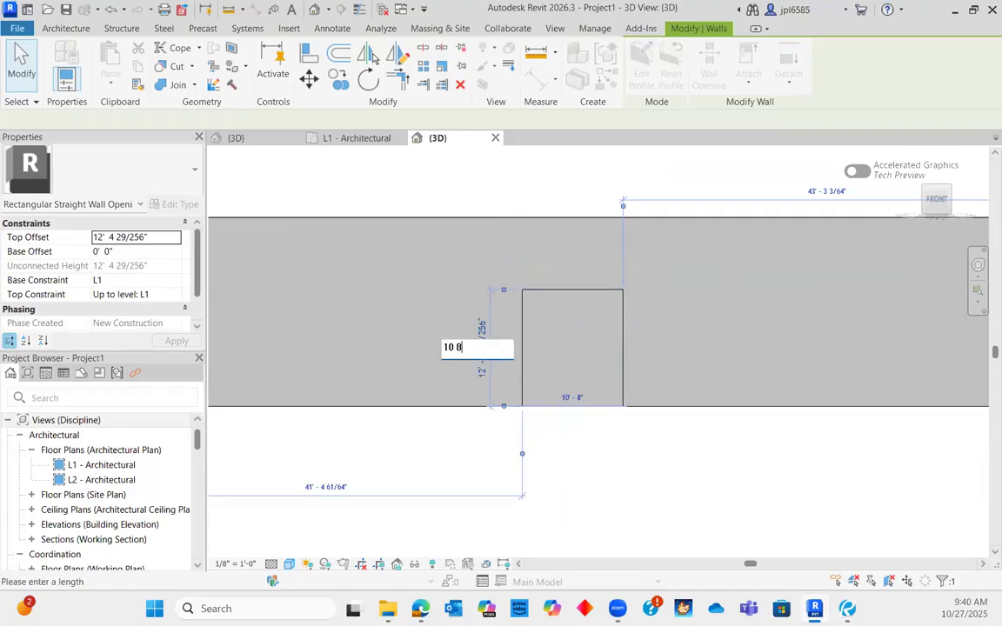
pyautogui.press('Return')
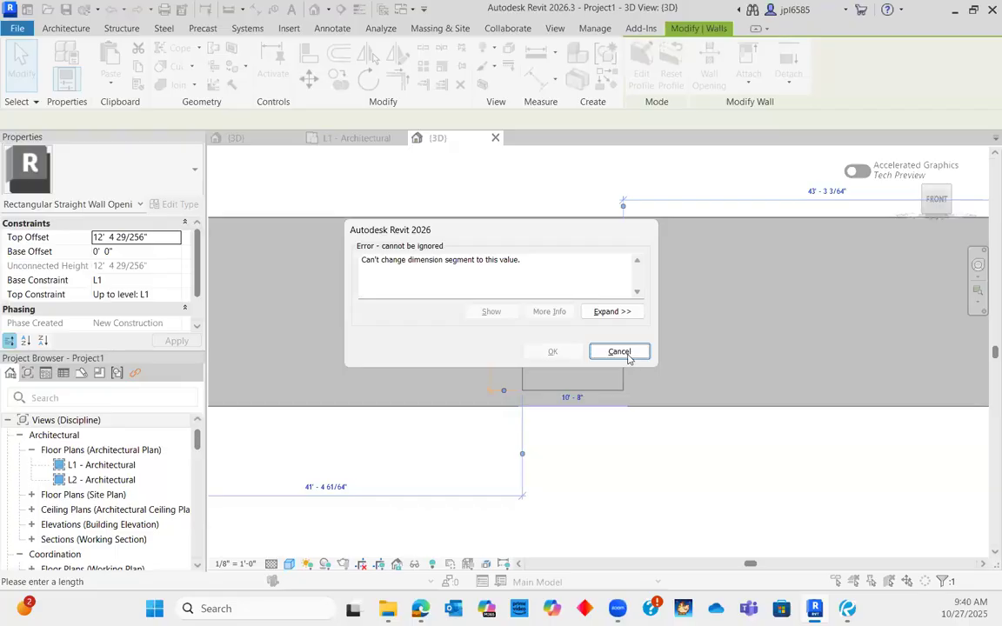
pyautogui.press('Escape')
pyautogui.click(547, 290)
pyautogui.click(554, 277)
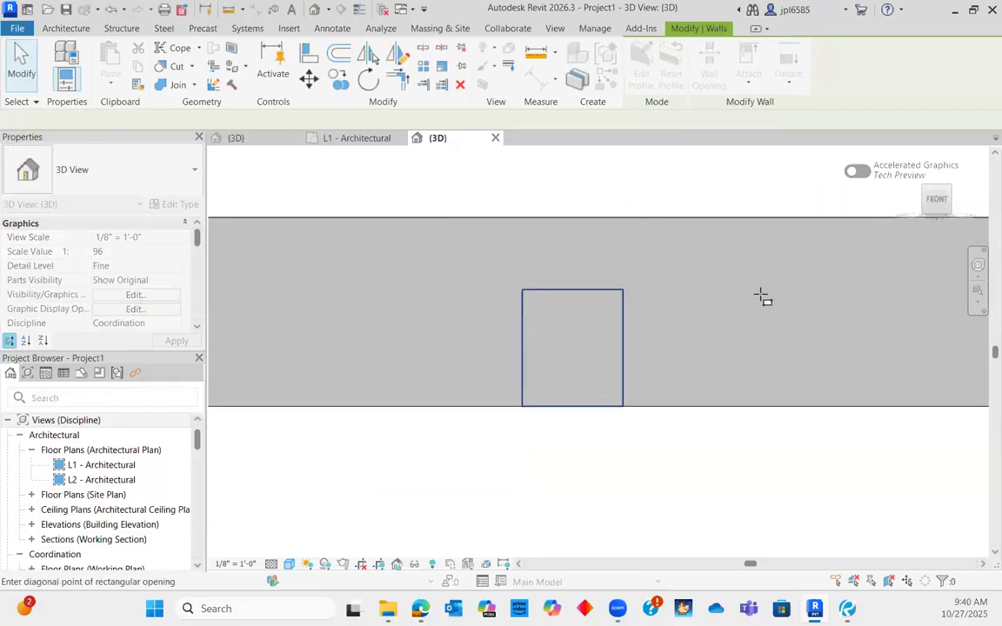
pyautogui.press('Escape')
pyautogui.press('Escape')
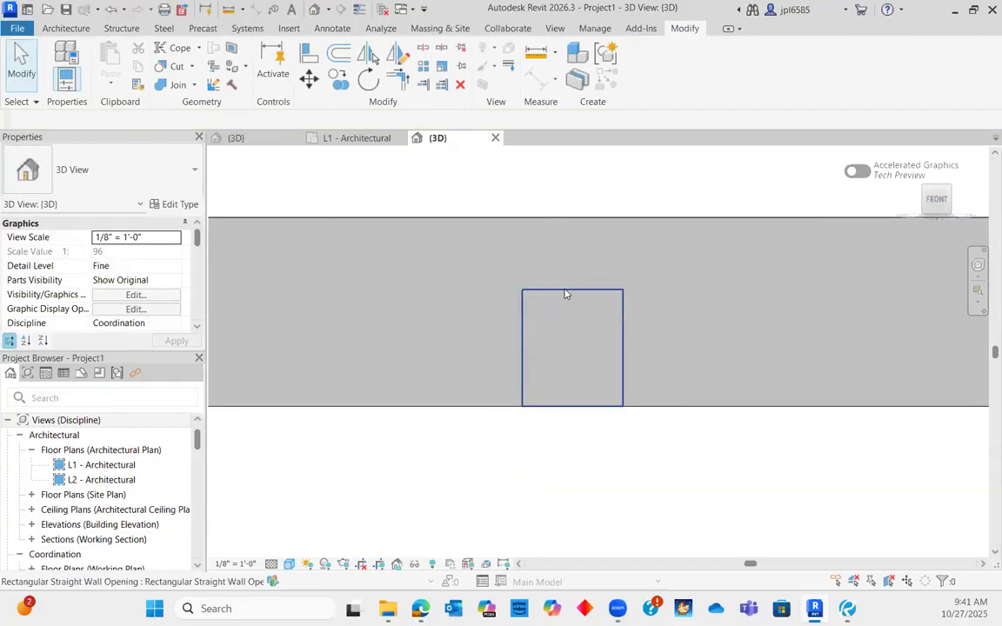
# Step: Reselect the finished wall opening and try once more to set its height to 10' 8"
pyautogui.click(564, 294)
pyautogui.click(484, 339)
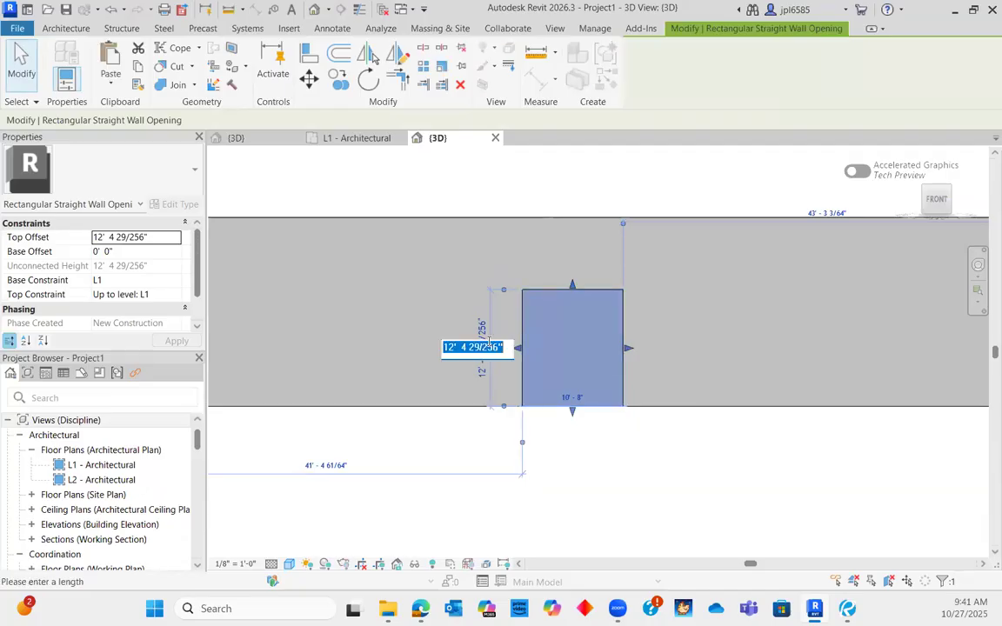
pyautogui.write("10' 8")
pyautogui.press('Return')
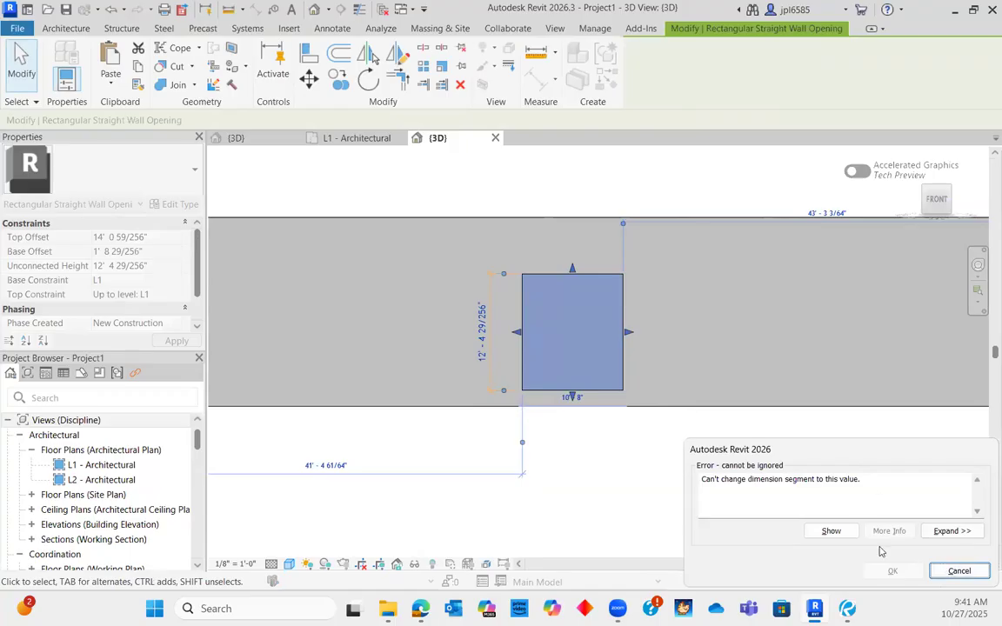
pyautogui.press('Escape')
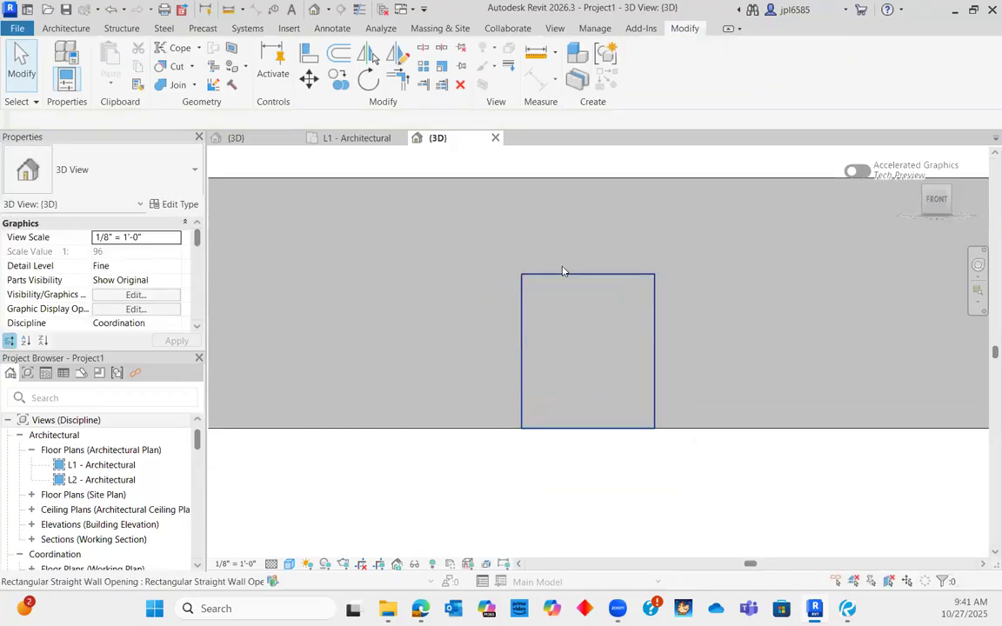
pyautogui.click(562, 273)
pyautogui.scroll(-2, 713, 314)
pyautogui.click(786, 424)
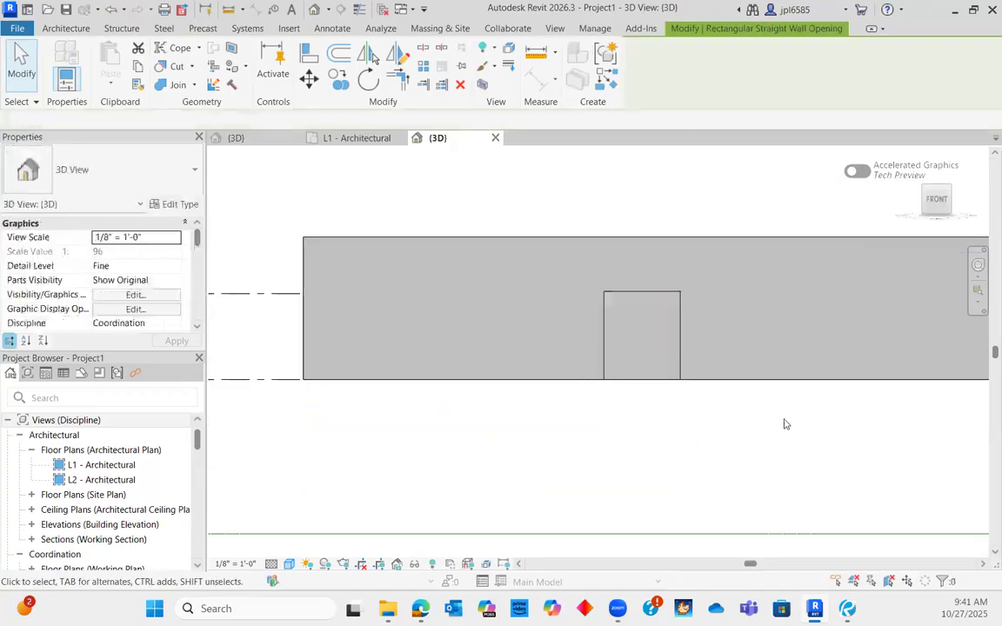
pyautogui.moveTo(739, 435); pyautogui.dragTo(703, 440, button='middle')
pyautogui.scroll(-2, 539, 426)
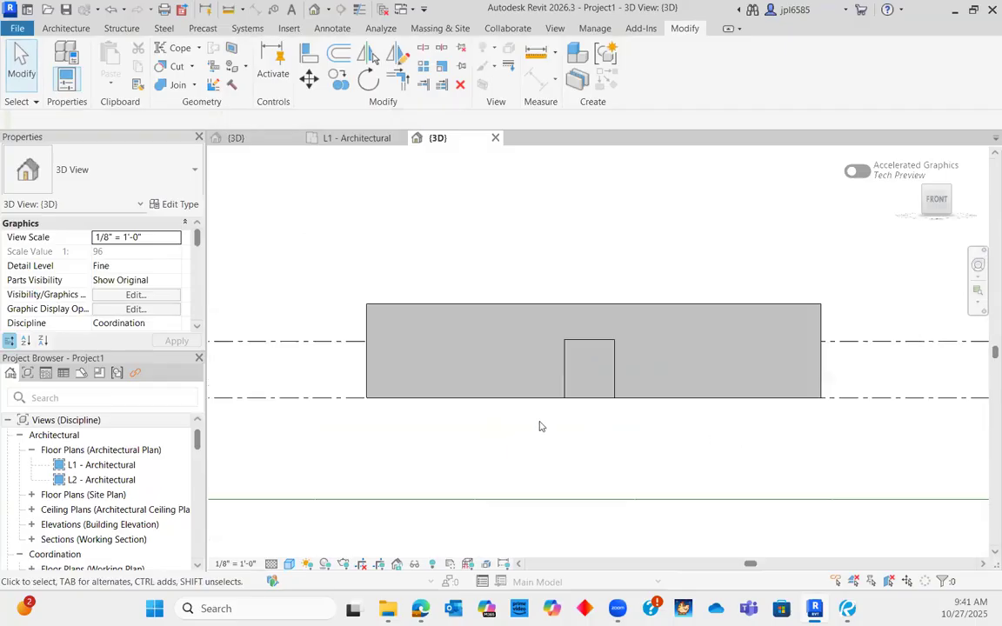
pyautogui.scroll(1, 591, 436)
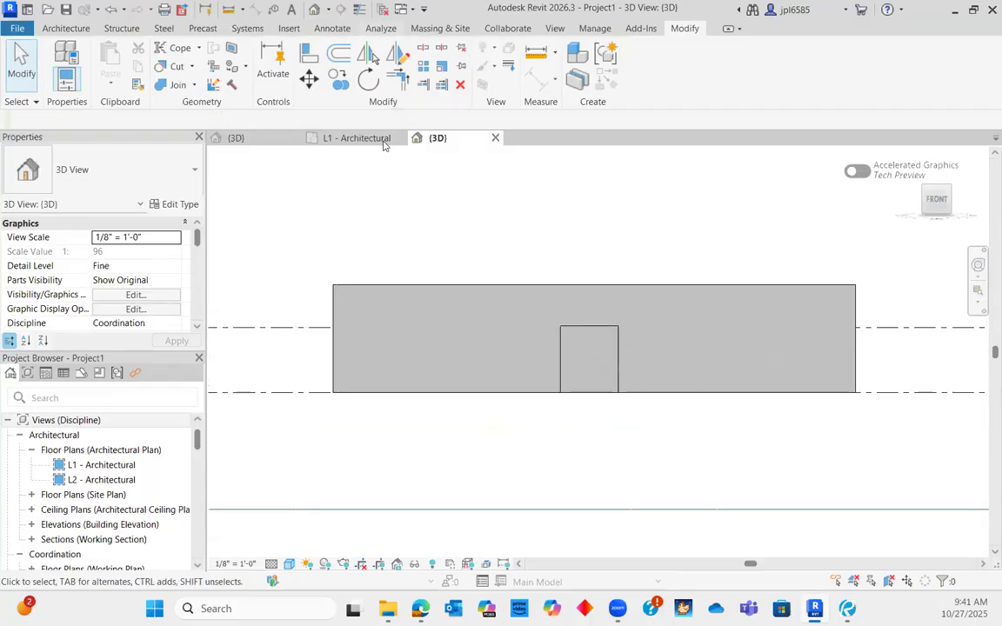
pyautogui.click(68, 28)
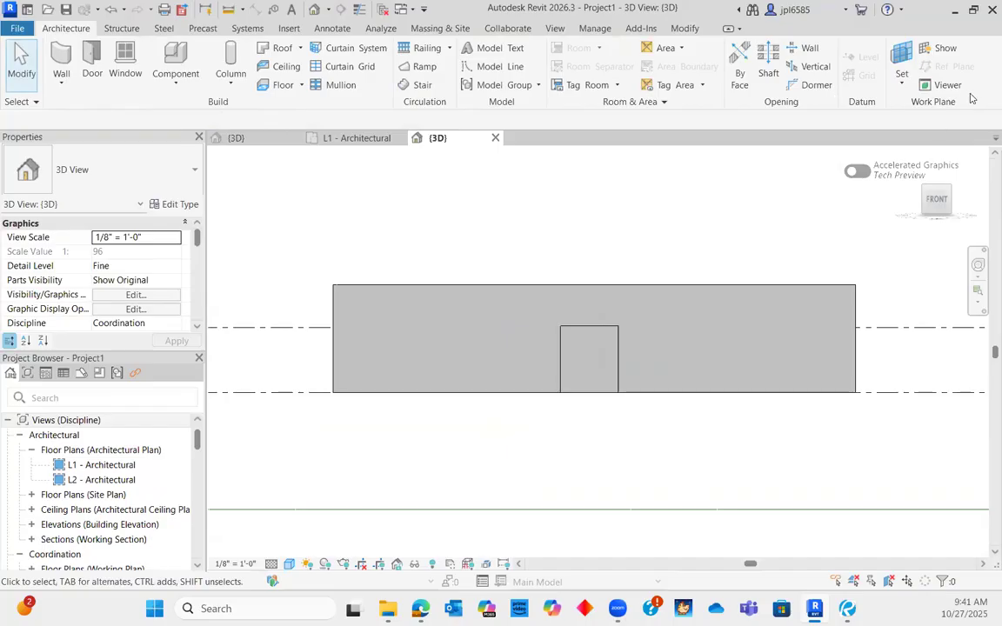
pyautogui.click(644, 295)
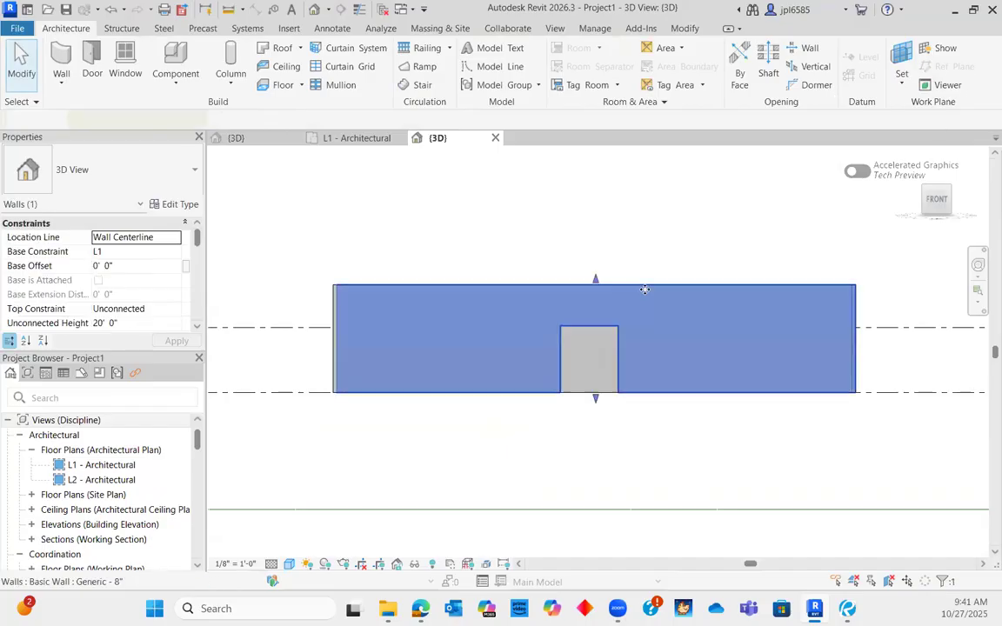
pyautogui.click(640, 159)
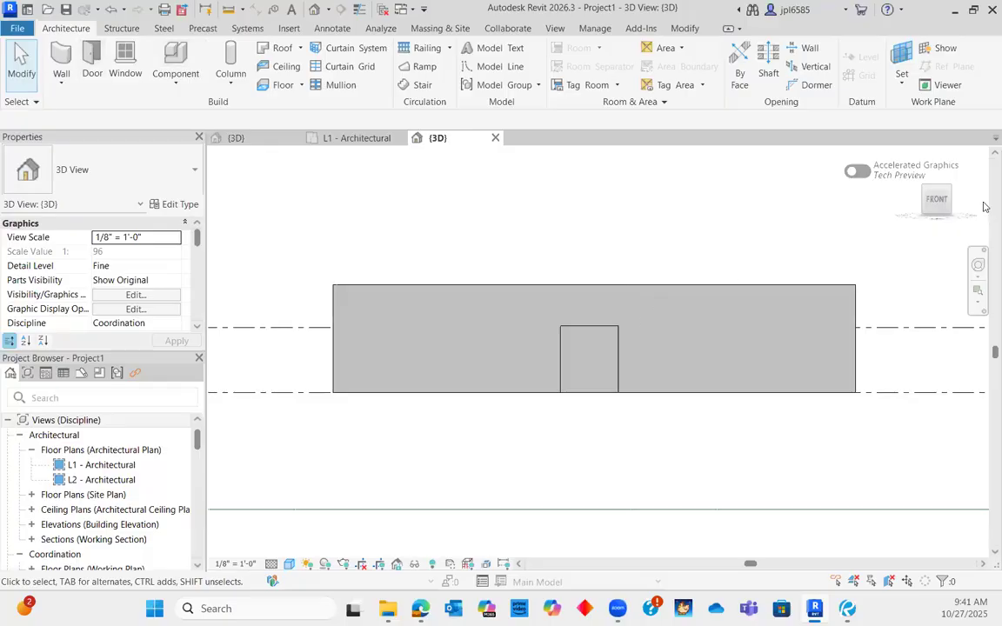
pyautogui.scroll(-1, 687, 364)
pyautogui.scroll(1, 675, 365)
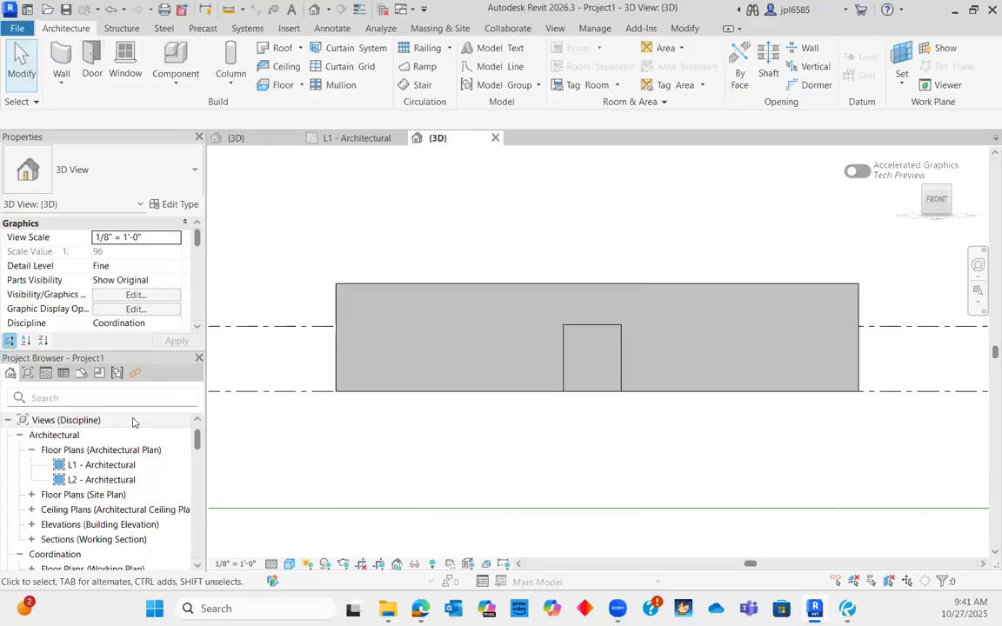
# Step: Open the South - Architectural elevation showing the wall opening, and close the North - Architectural elevation
pyautogui.scroll(-4, 127, 500)
pyautogui.scroll(2, 87, 478)
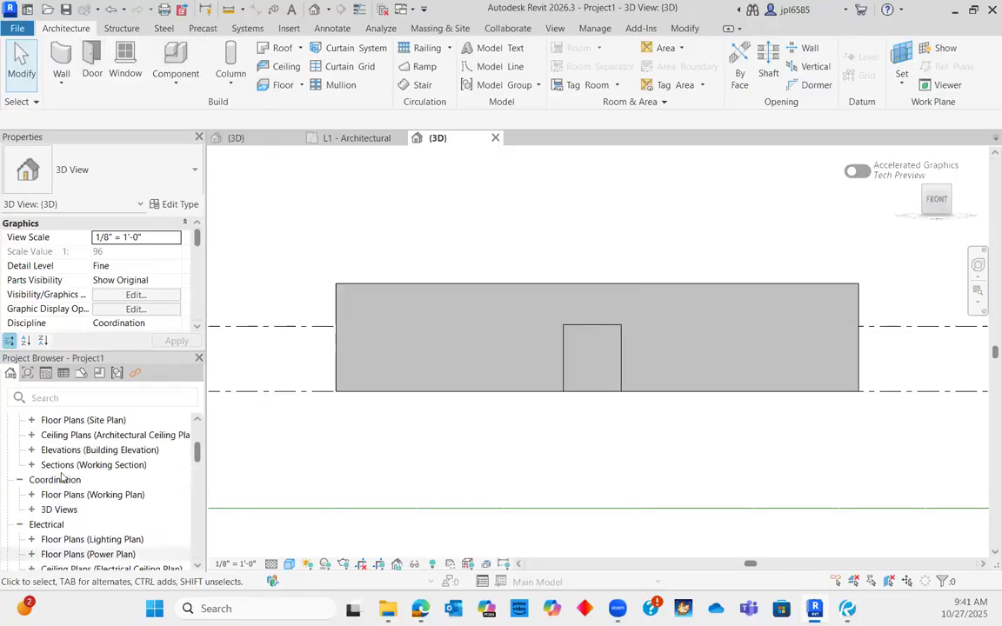
pyautogui.click(32, 451)
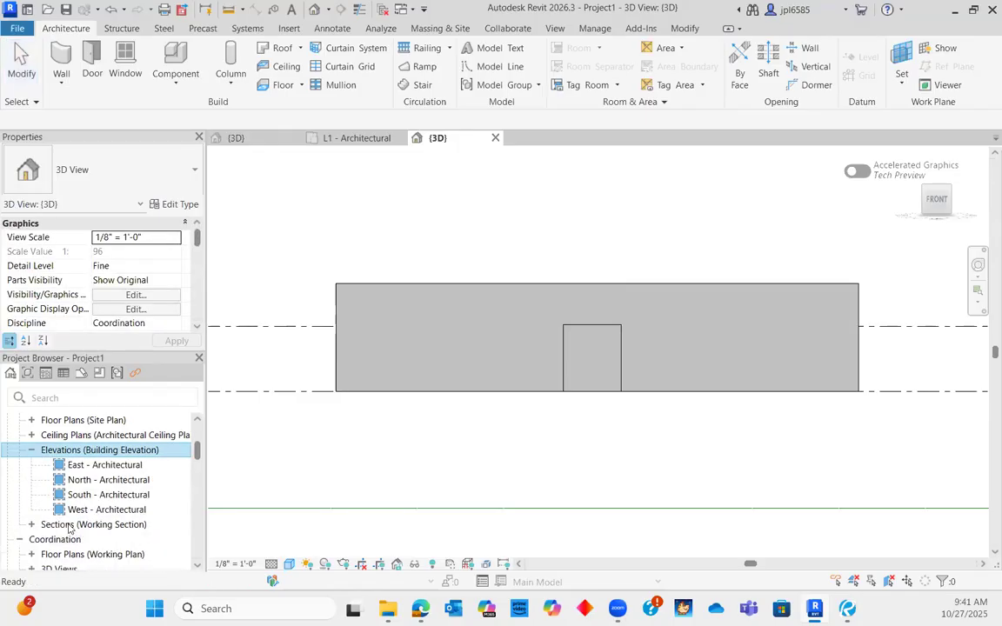
pyautogui.click(120, 480)
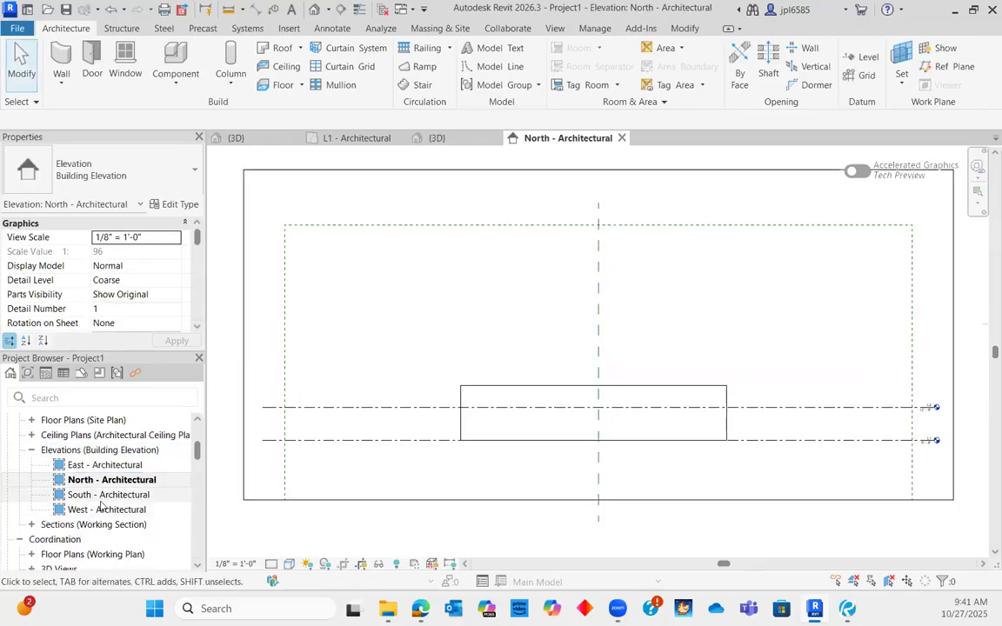
pyautogui.click(109, 494)
pyautogui.scroll(5, 592, 454)
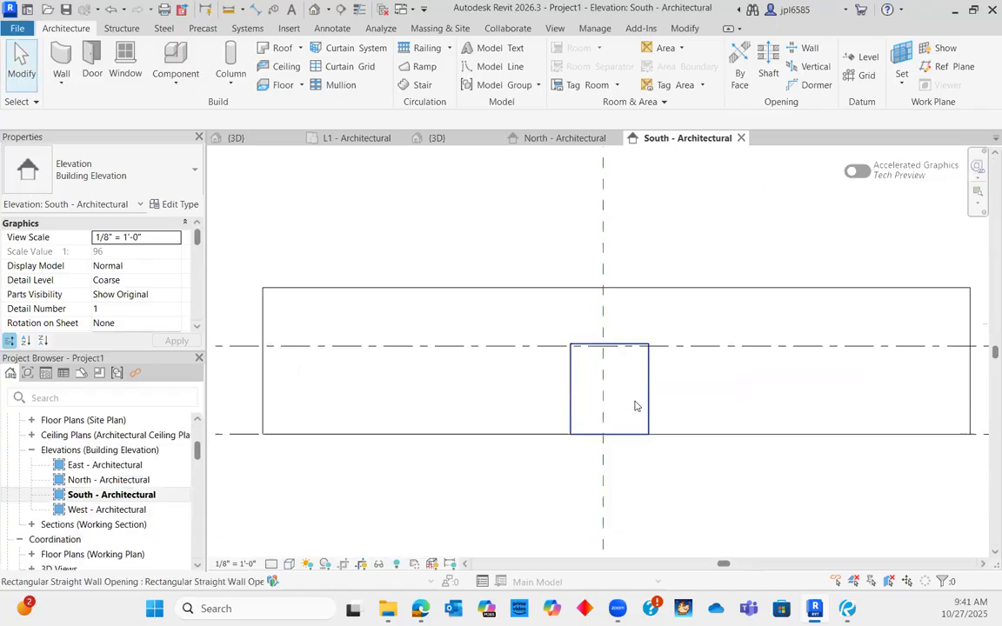
pyautogui.click(585, 139)
pyautogui.click(624, 138)
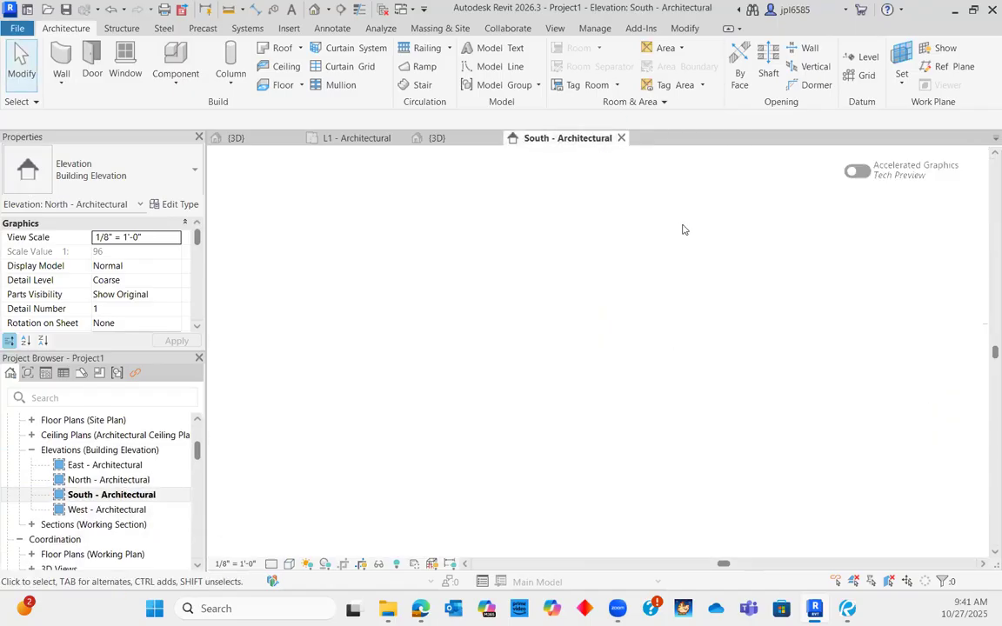
# Step: Draw a horizontal reference plane across the full wall and opening, about 9' above level L1
pyautogui.scroll(1, 626, 441)
pyautogui.scroll(-3, 560, 406)
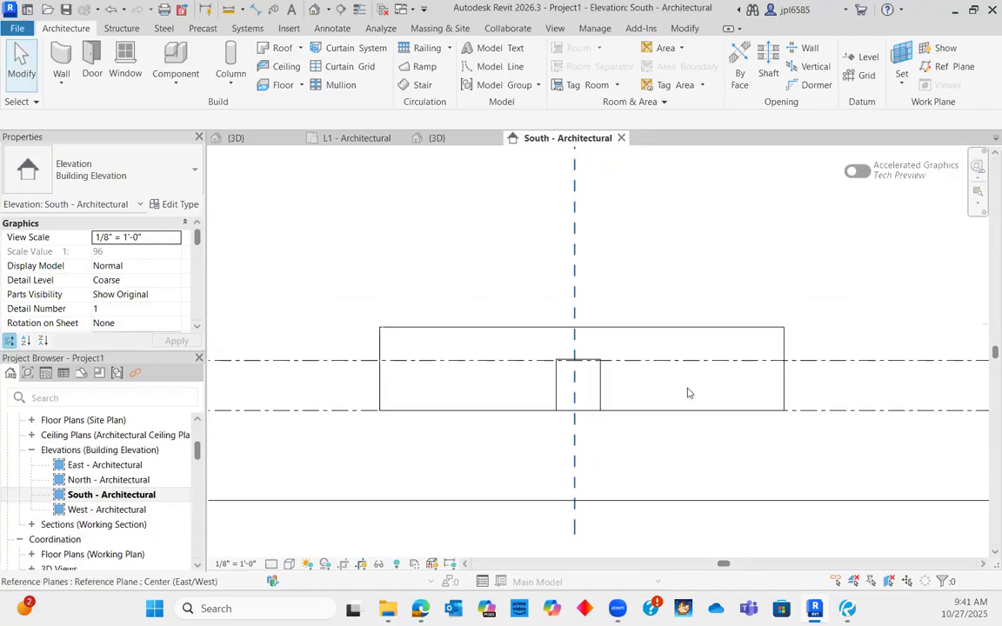
pyautogui.scroll(2, 481, 427)
pyautogui.scroll(2, 644, 357)
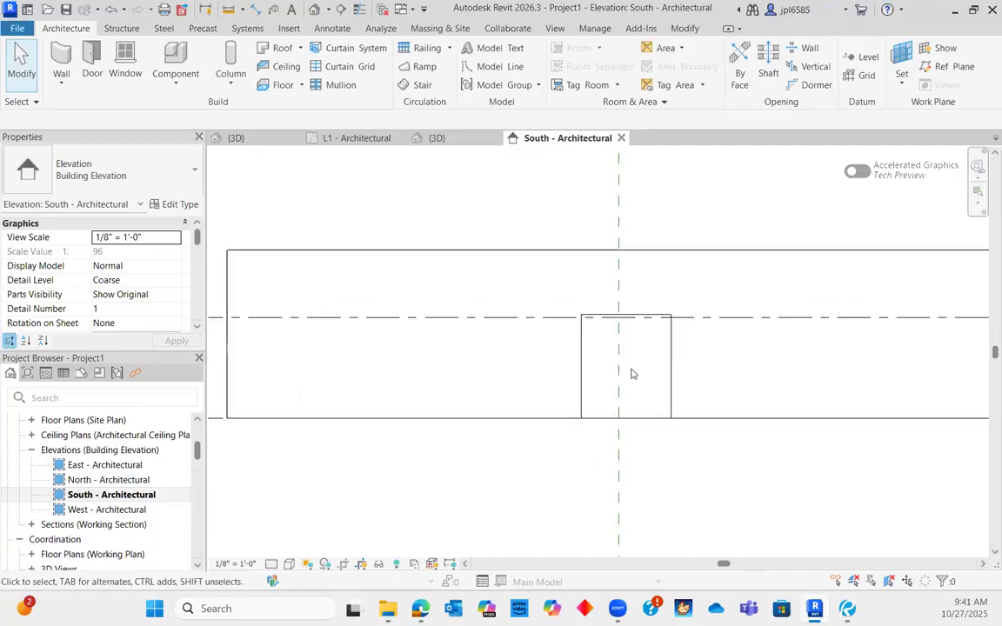
pyautogui.scroll(-3, 476, 361)
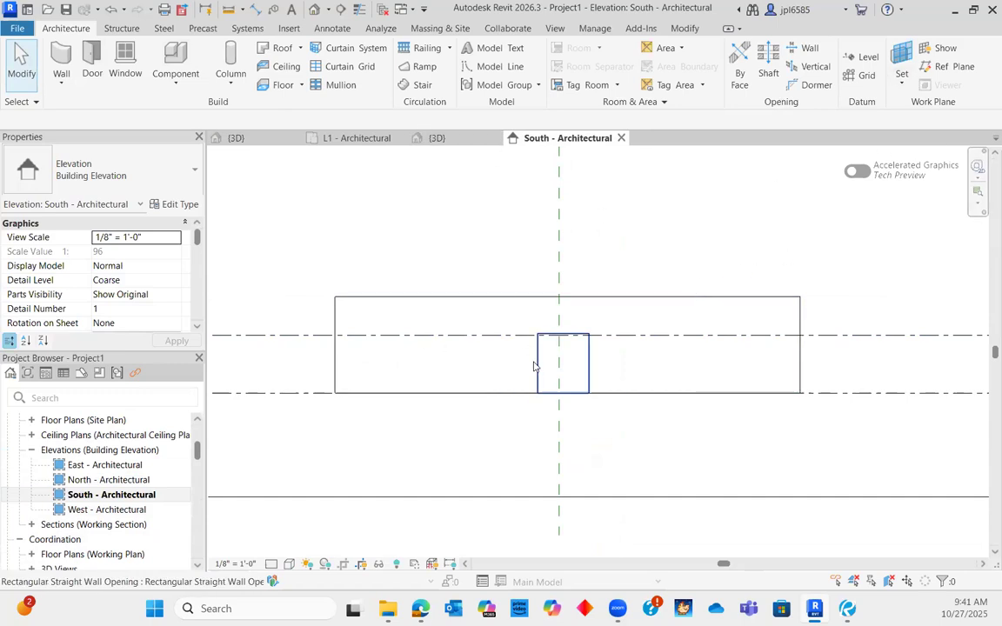
pyautogui.click(953, 68)
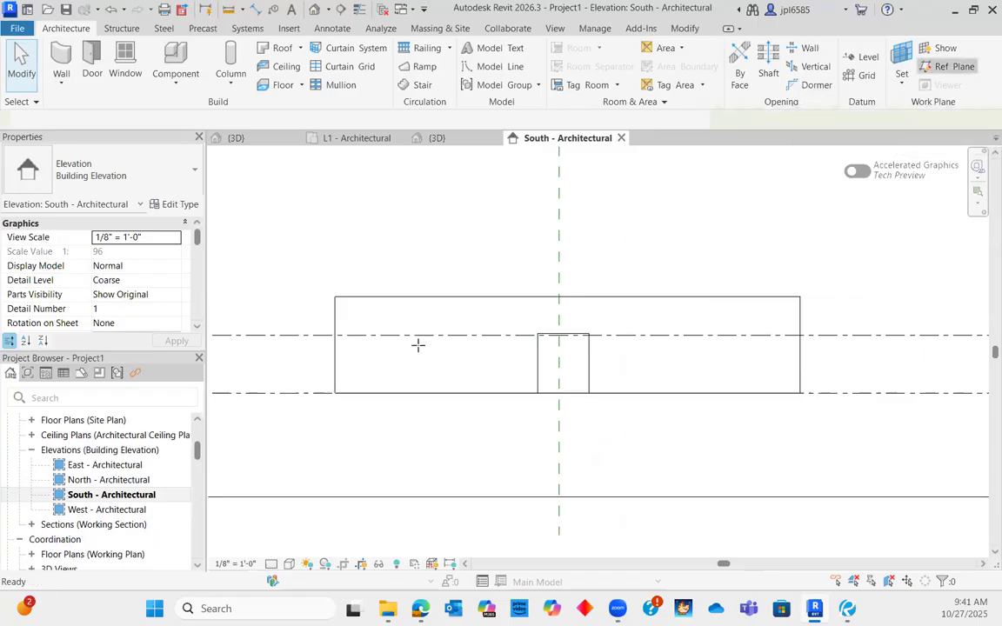
pyautogui.click(304, 350)
pyautogui.click(900, 349)
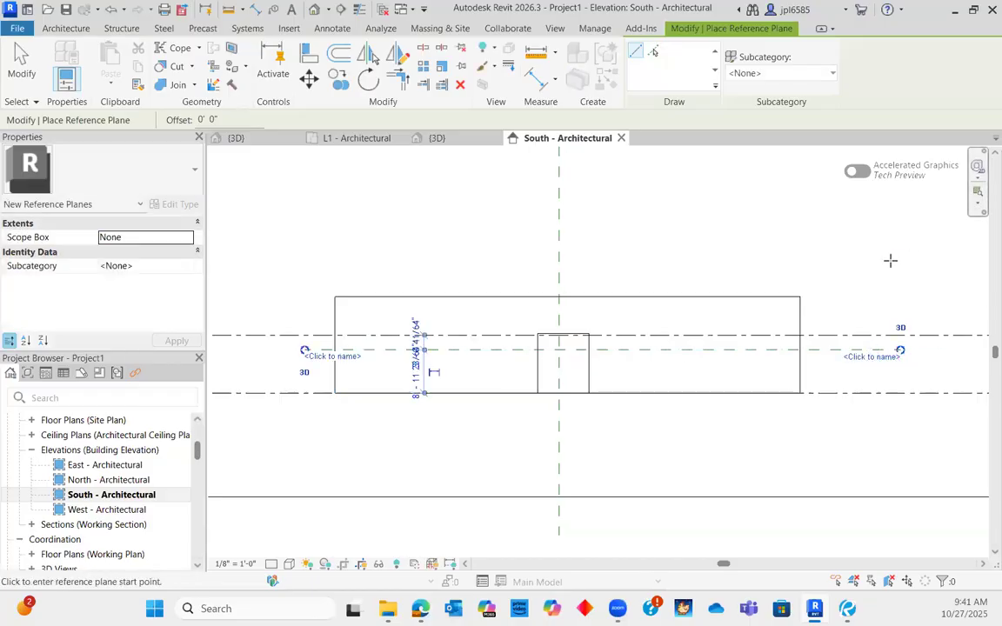
pyautogui.press('Escape')
pyautogui.press('Escape')
# Step: Set the horizontal reference plane's height above the wall base to 10' 8"
pyautogui.scroll(2, 581, 373)
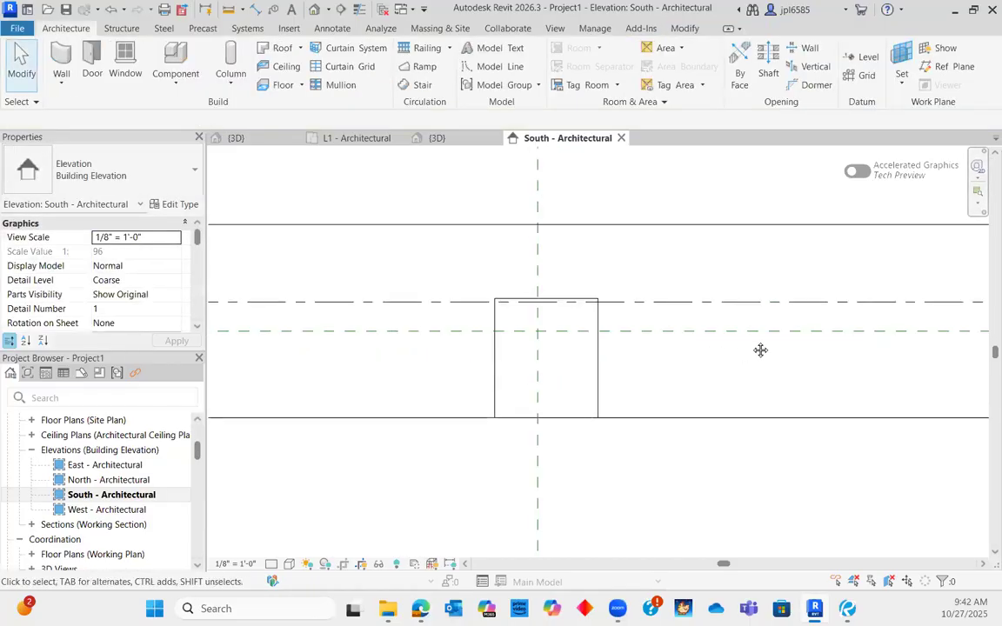
pyautogui.moveTo(620, 337); pyautogui.dragTo(687, 328, button='middle')
pyautogui.click(692, 324)
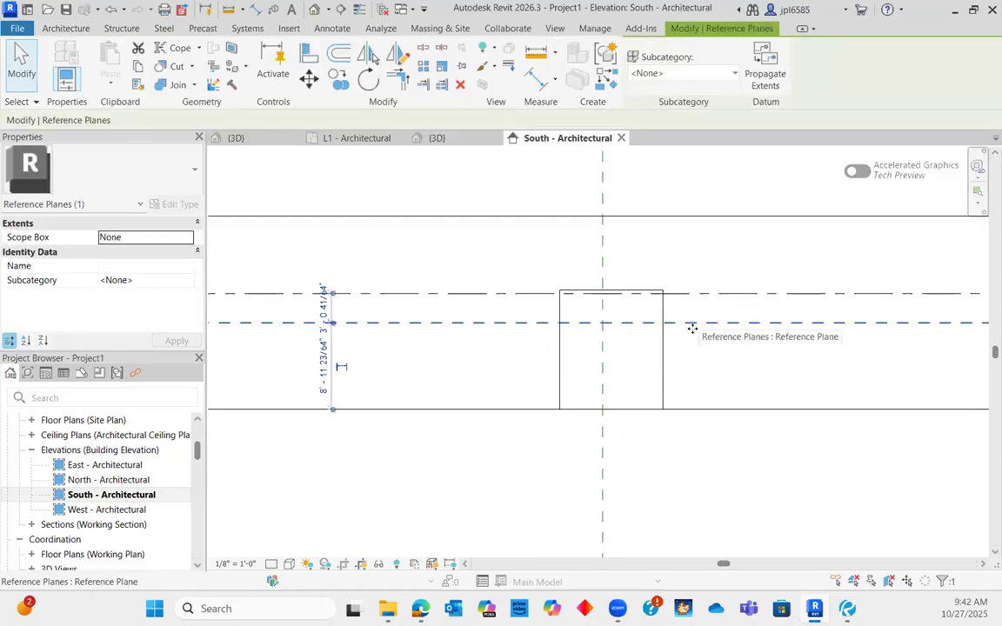
pyautogui.click(341, 366)
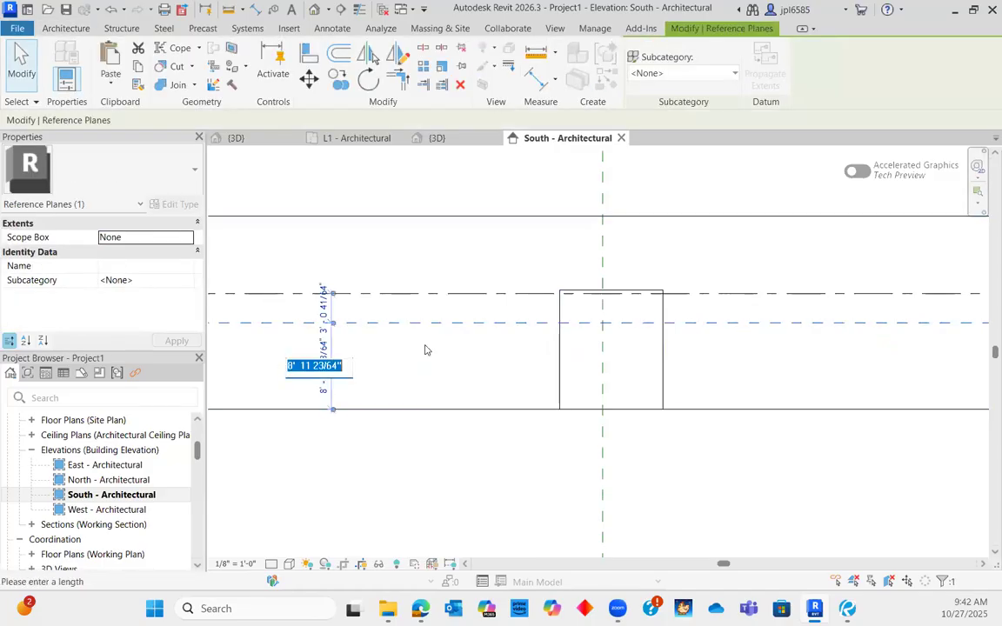
pyautogui.write('1')
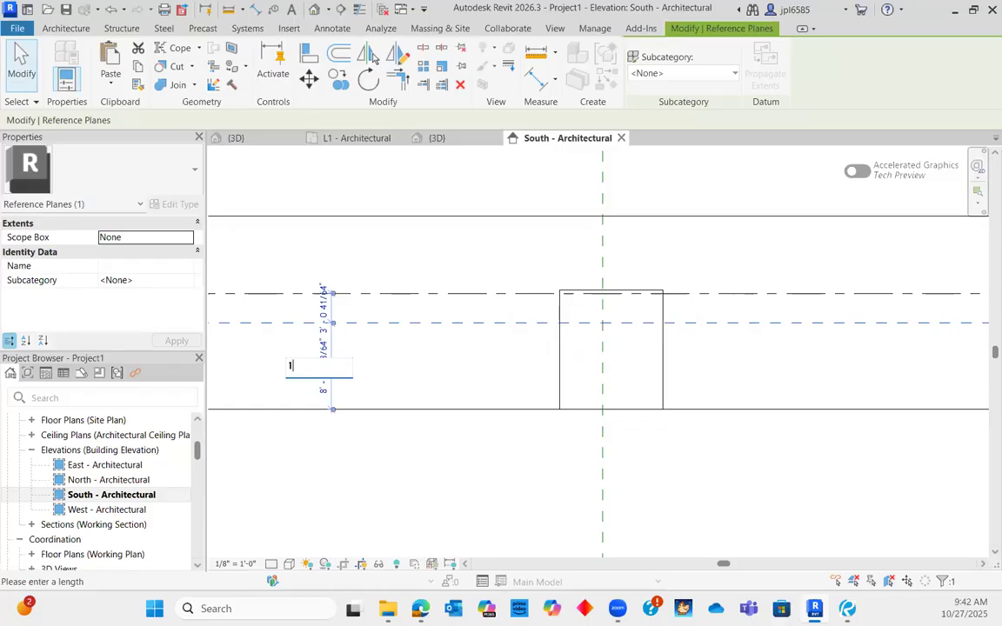
pyautogui.write("0' - 8")
pyautogui.press('Return')
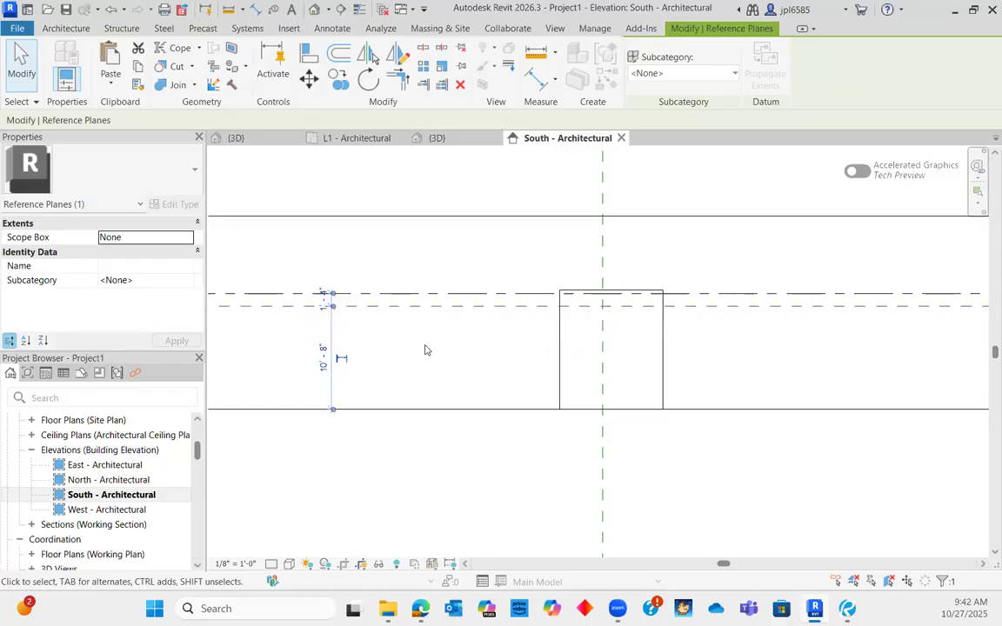
# Step: Lower the top edge of the wall opening to 11' 0" above L1, just above the horizontal reference plane
pyautogui.scroll(3, 575, 300)
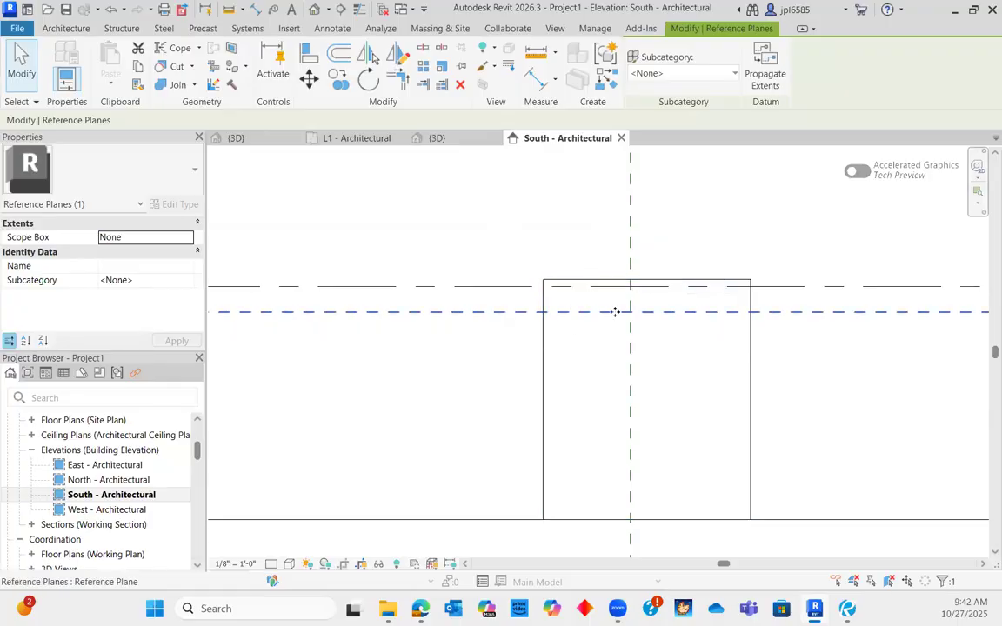
pyautogui.scroll(-4, 577, 313)
pyautogui.scroll(1, 665, 386)
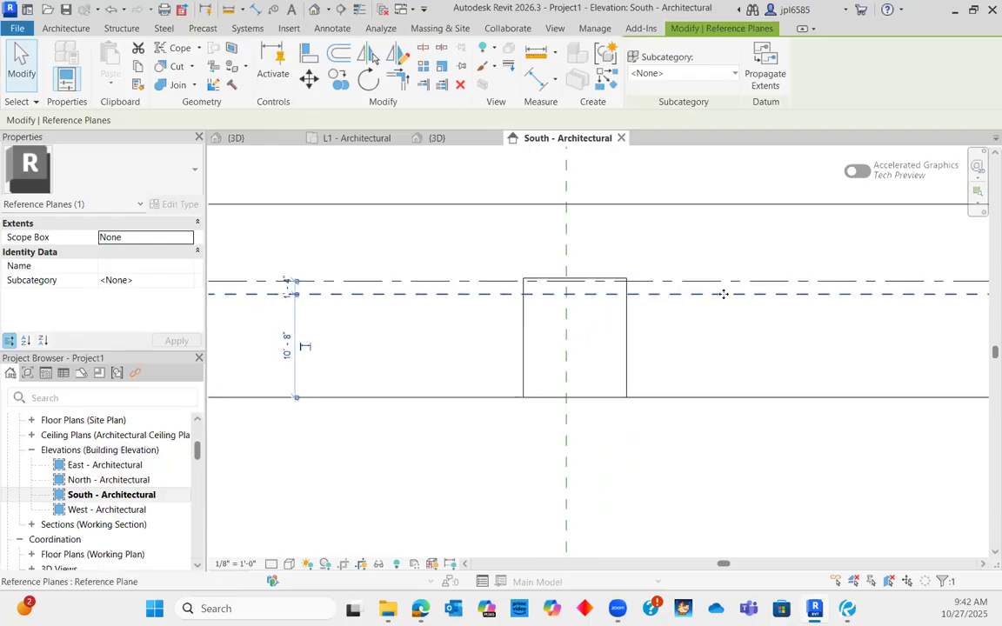
pyautogui.click(631, 344)
pyautogui.scroll(3, 557, 320)
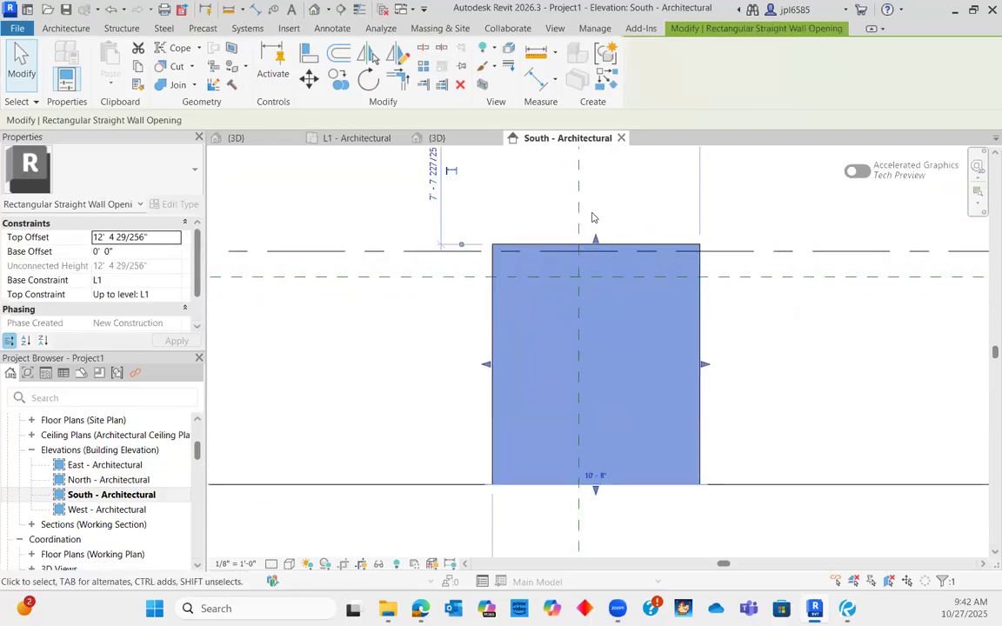
pyautogui.moveTo(601, 232); pyautogui.dragTo(620, 264)
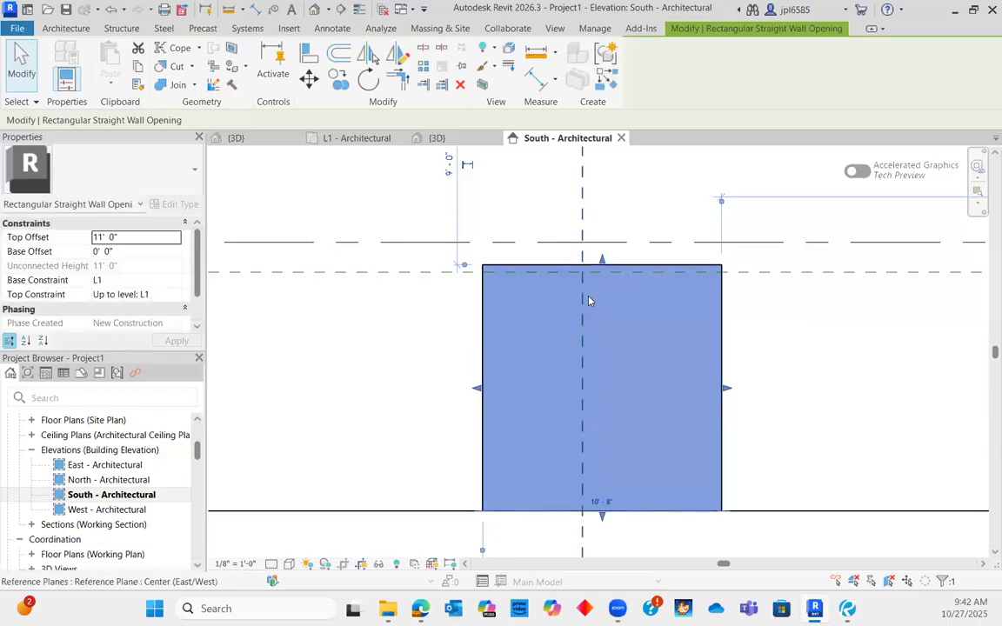
# Step: Lower the wall opening's top edge onto the horizontal reference plane, giving it a top offset of 10' 8"
pyautogui.scroll(3, 589, 297)
pyautogui.moveTo(616, 233); pyautogui.dragTo(616, 250)
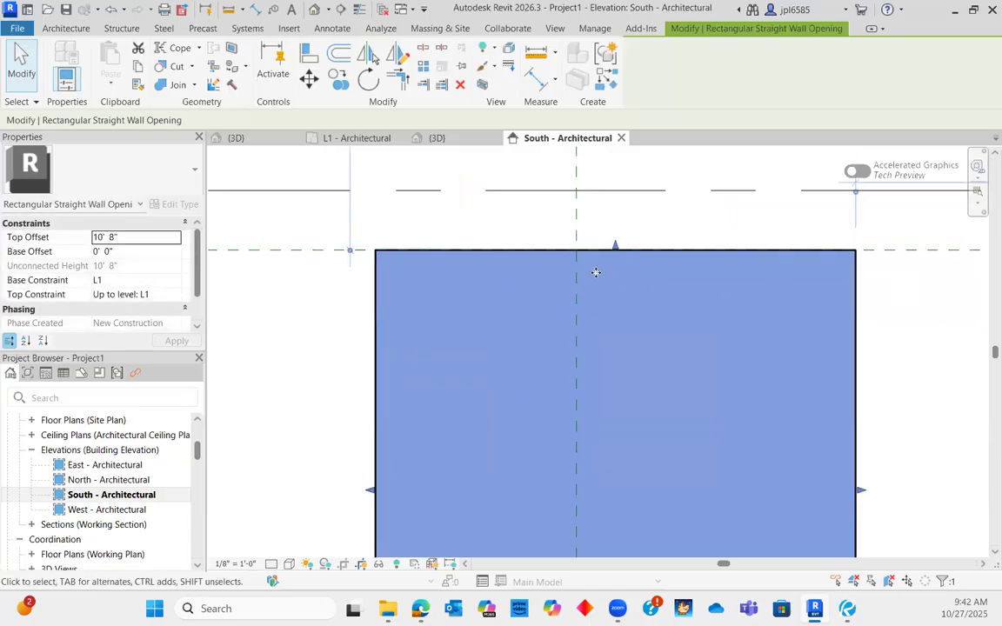
pyautogui.scroll(-5, 595, 273)
pyautogui.click(287, 279)
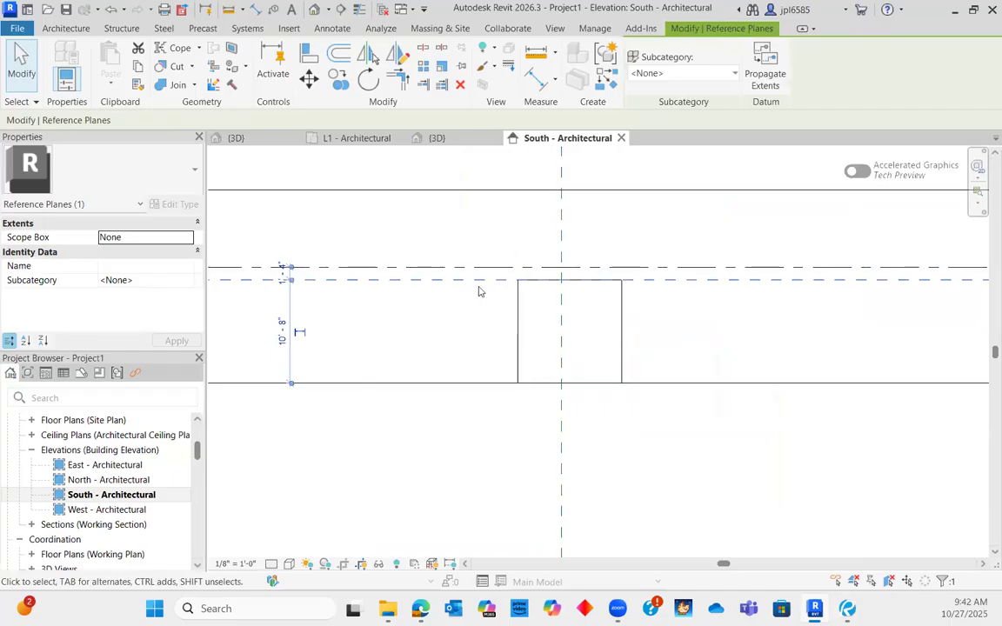
pyautogui.click(648, 351)
# Step: Display the South - Architectural elevation at Fine detail level with the Consistent Colors visual style
pyautogui.scroll(-3, 645, 348)
pyautogui.click(274, 564)
pyautogui.click(293, 548)
pyautogui.click(290, 565)
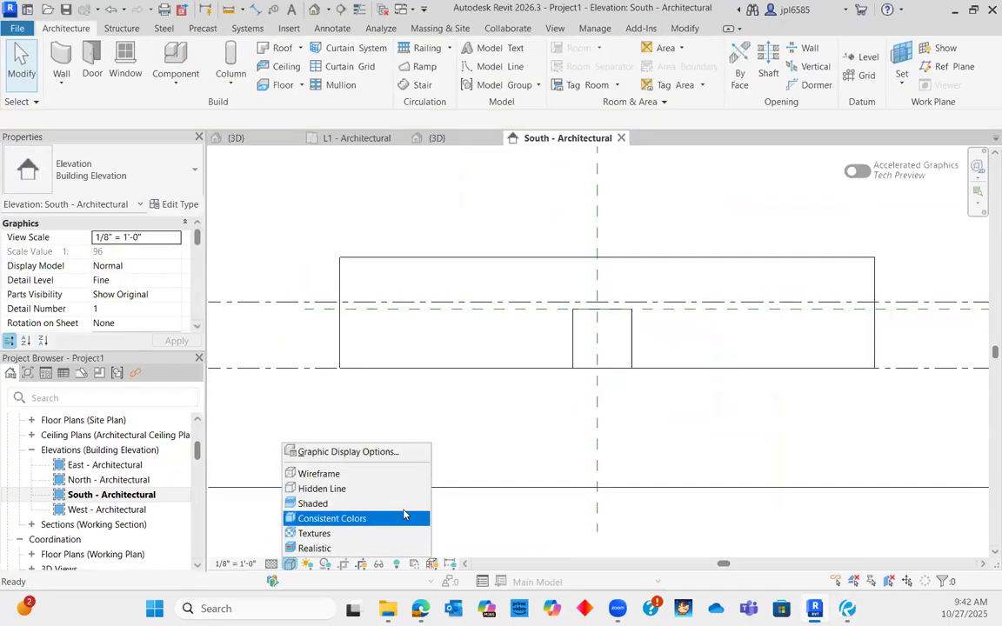
pyautogui.click(402, 517)
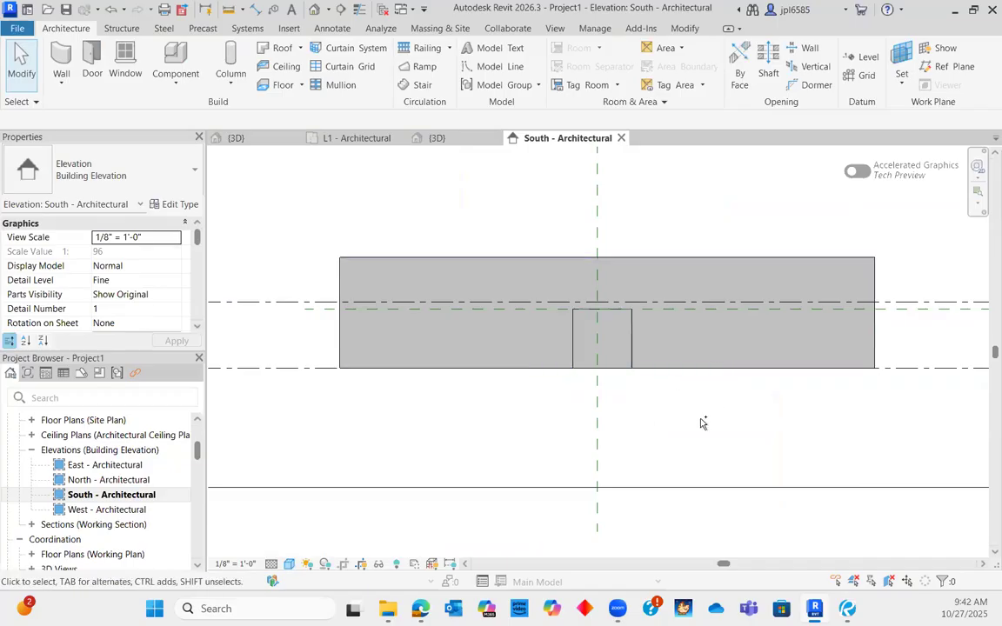
# Step: Examine the resized wall opening in the elevation and close up in the 3D view
pyautogui.scroll(2, 700, 418)
pyautogui.moveTo(708, 460); pyautogui.dragTo(721, 447, button='middle')
pyautogui.moveTo(722, 447); pyautogui.dragTo(770, 374, button='middle')
pyautogui.scroll(-2, 779, 374)
pyautogui.moveTo(746, 426); pyautogui.dragTo(700, 465, button='middle')
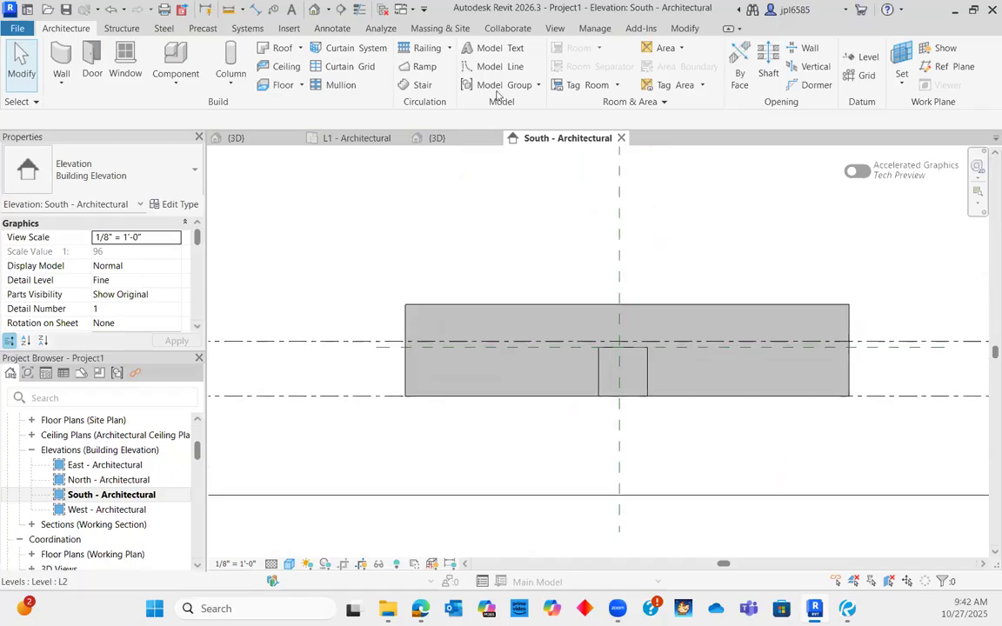
pyautogui.click(451, 139)
pyautogui.scroll(-1, 693, 311)
pyautogui.keyDown('shift'); pyautogui.moveTo(661, 315); pyautogui.dragTo(545, 407, button='middle'); pyautogui.keyUp('shift')
pyautogui.scroll(2, 524, 389)
pyautogui.scroll(2, 570, 466)
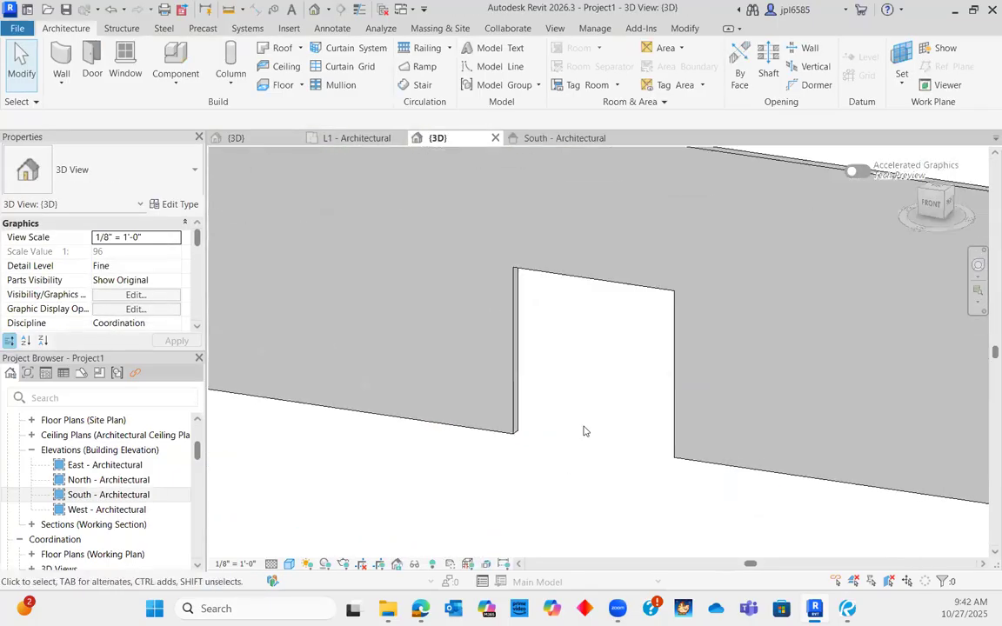
# Step: Hide the vertical Center (East/West) reference plane in the South - Architectural elevation
pyautogui.click(545, 140)
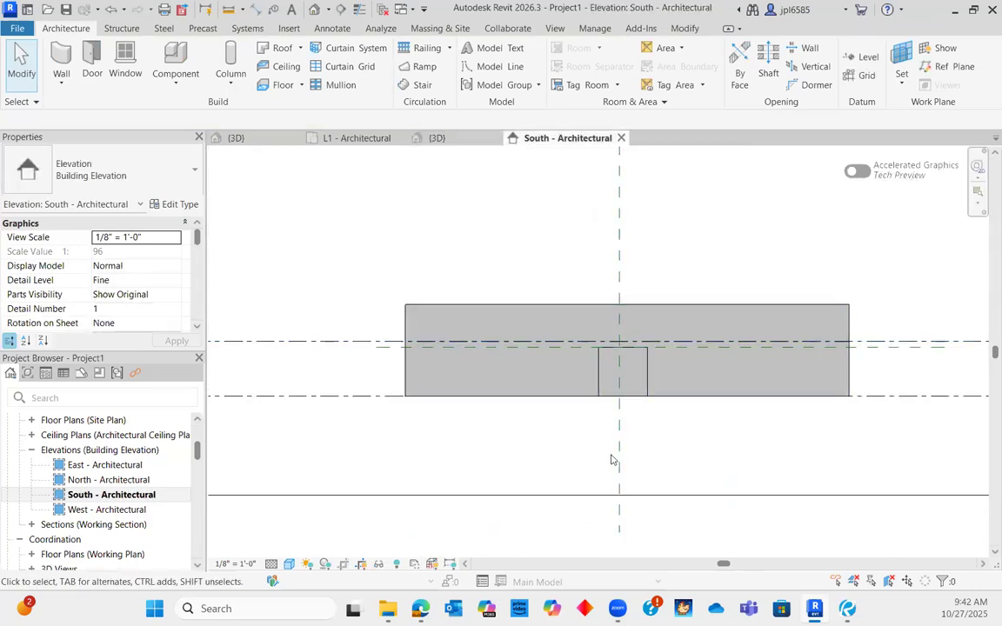
pyautogui.scroll(3, 714, 398)
pyautogui.moveTo(713, 398); pyautogui.dragTo(649, 508, button='middle')
pyautogui.scroll(-4, 606, 447)
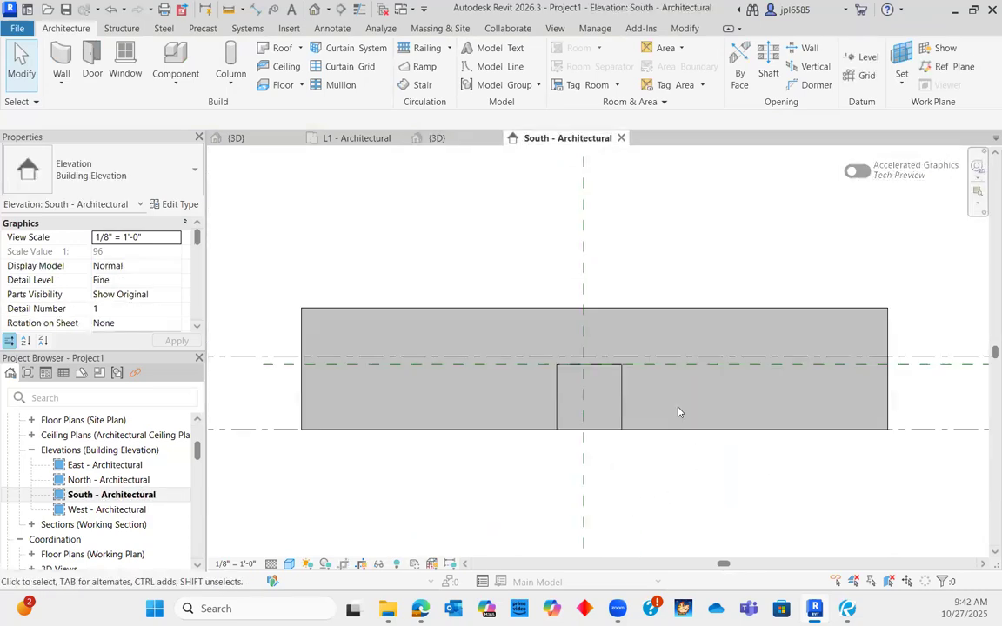
pyautogui.click(583, 261)
pyautogui.rightClick(583, 261)
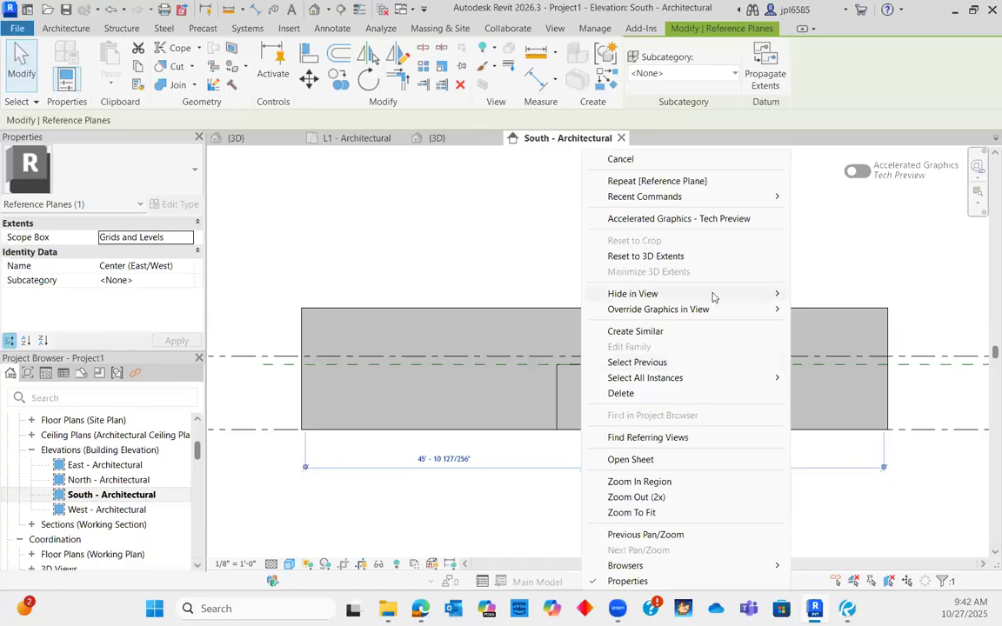
pyautogui.moveTo(711, 293)
pyautogui.click(831, 294)
pyautogui.scroll(-1, 317, 376)
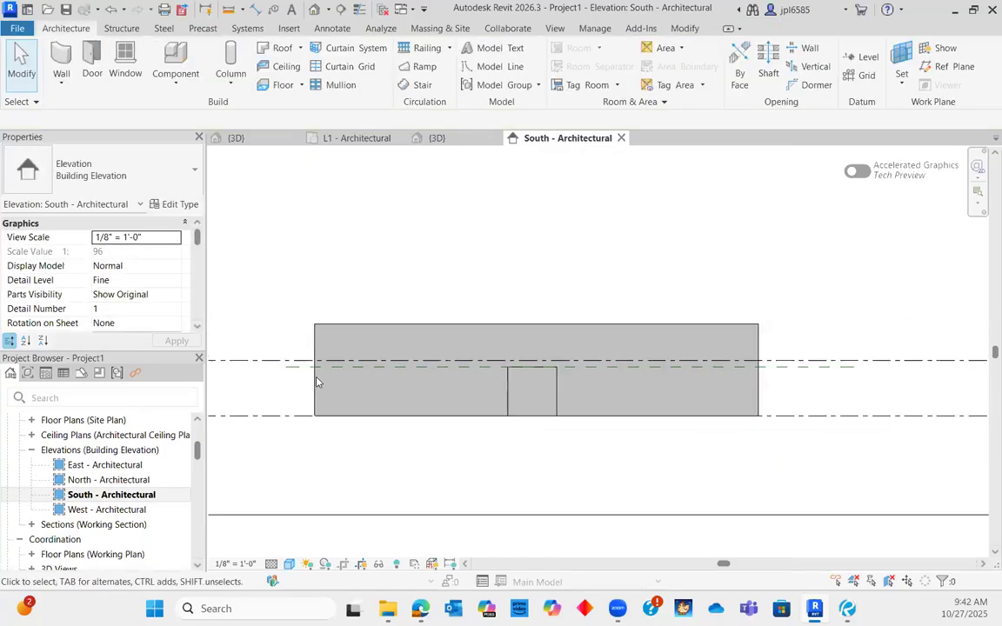
# Step: Delete the horizontal reference plane that runs along the top of the wall opening
pyautogui.click(297, 371)
pyautogui.click(294, 379)
pyautogui.click(300, 372)
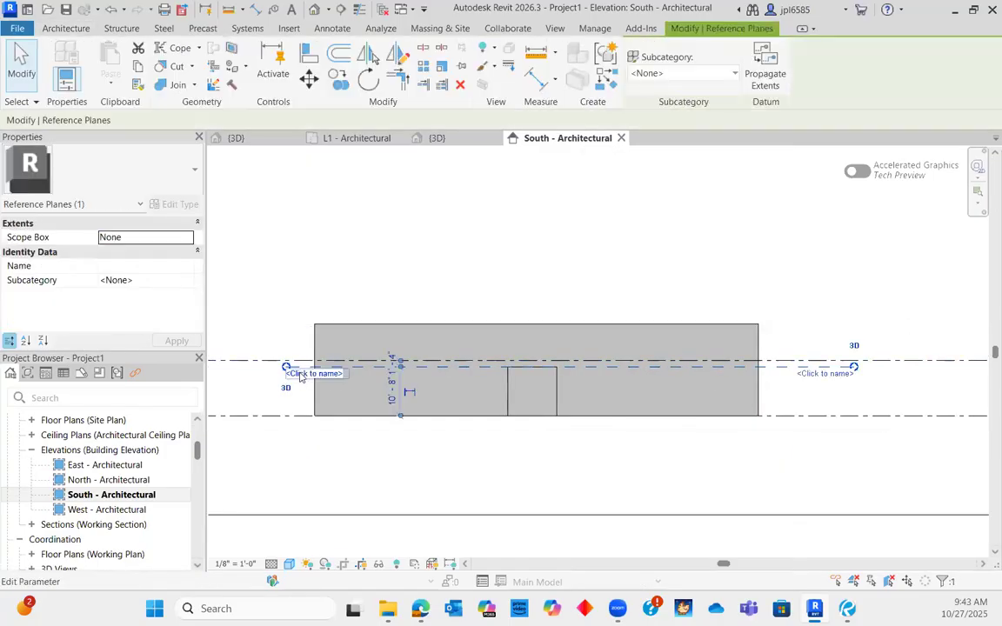
pyautogui.press('Delete')
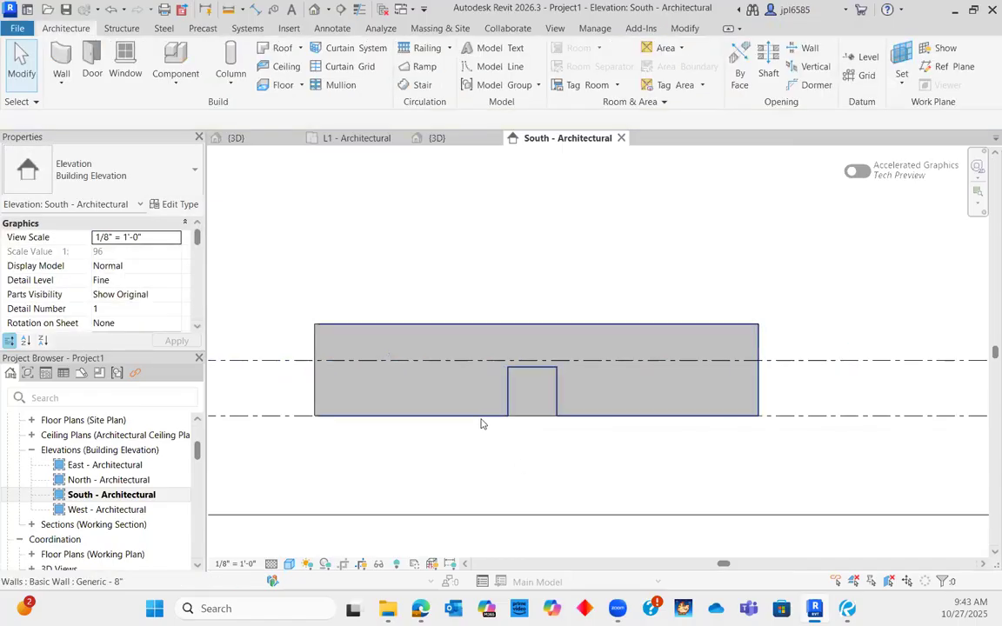
pyautogui.scroll(4, 484, 418)
pyautogui.scroll(2, 547, 396)
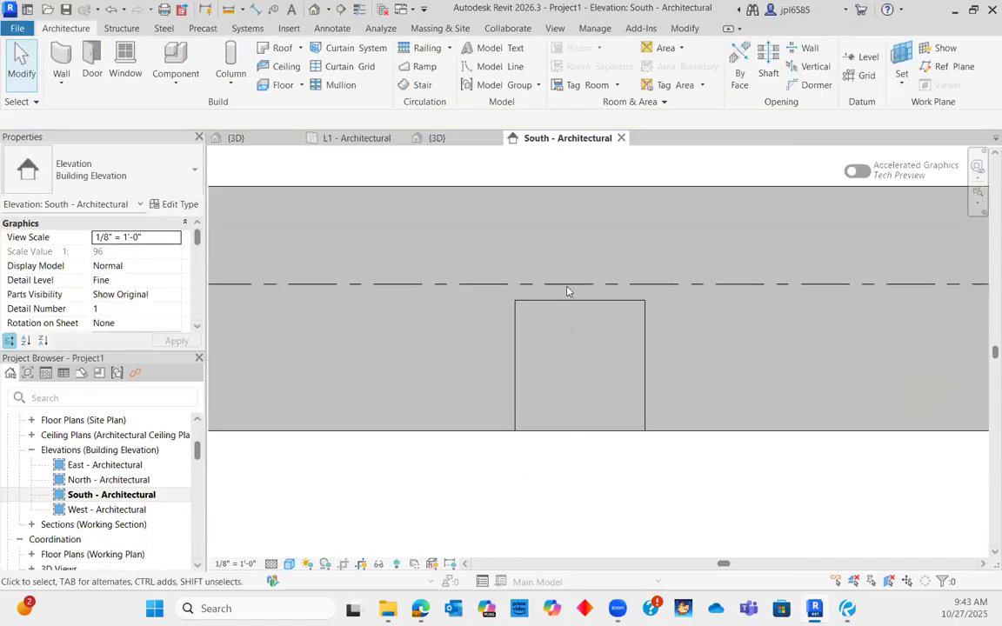
pyautogui.scroll(-2, 611, 369)
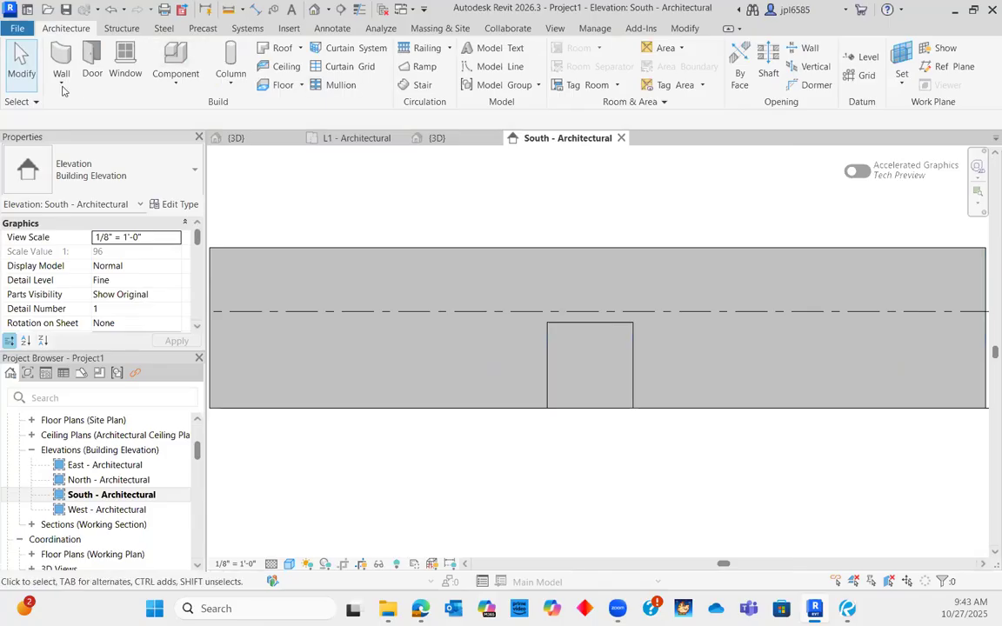
# Step: In the L1 - Architectural plan, draw a 10' 8" long curtain wall of type _Not Defined across the opening in the south wall
pyautogui.click(343, 141)
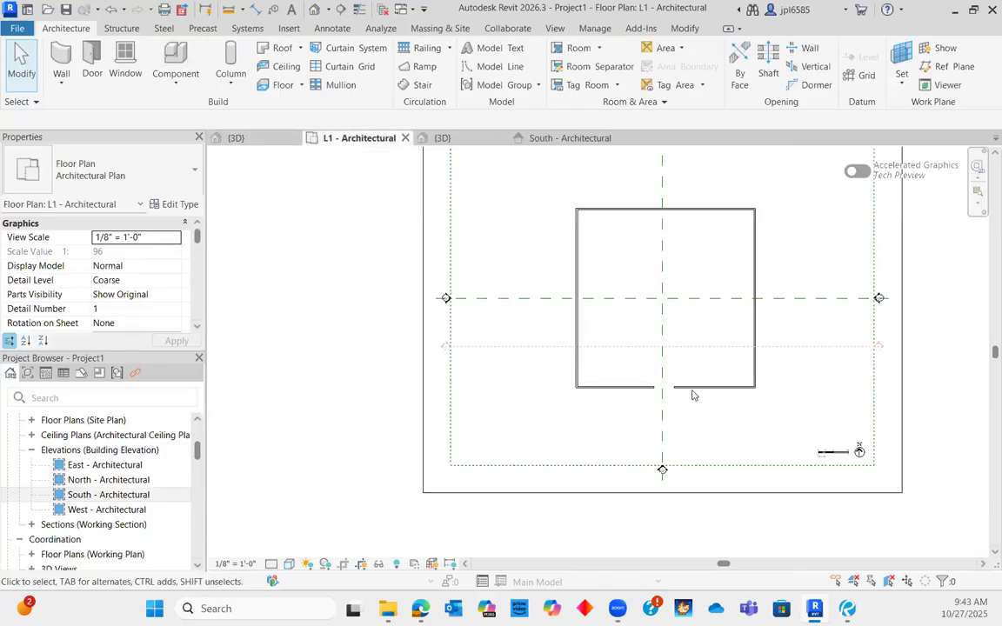
pyautogui.scroll(6, 693, 396)
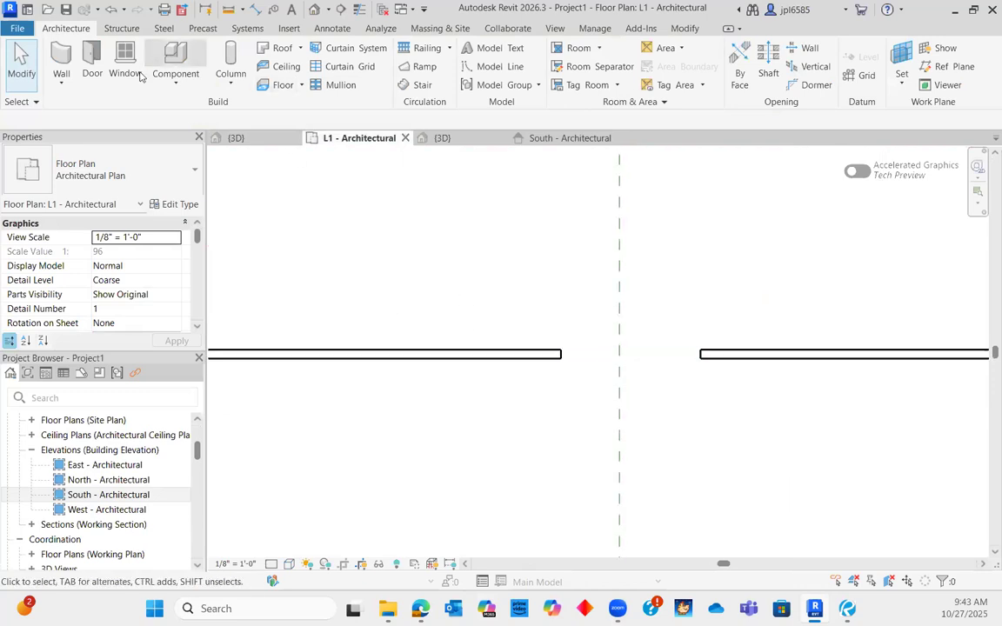
pyautogui.click(64, 79)
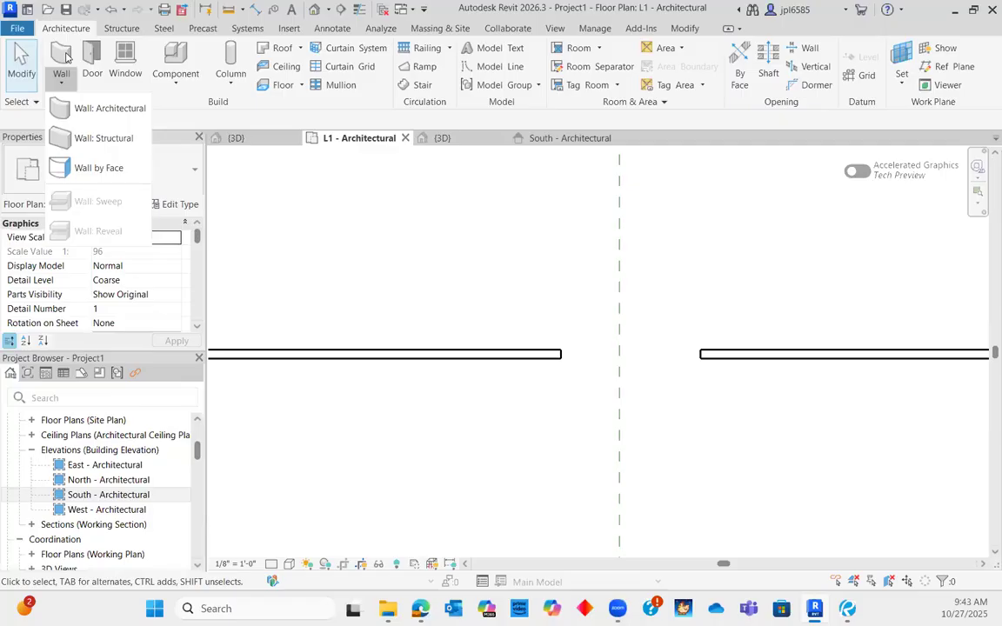
pyautogui.click(65, 56)
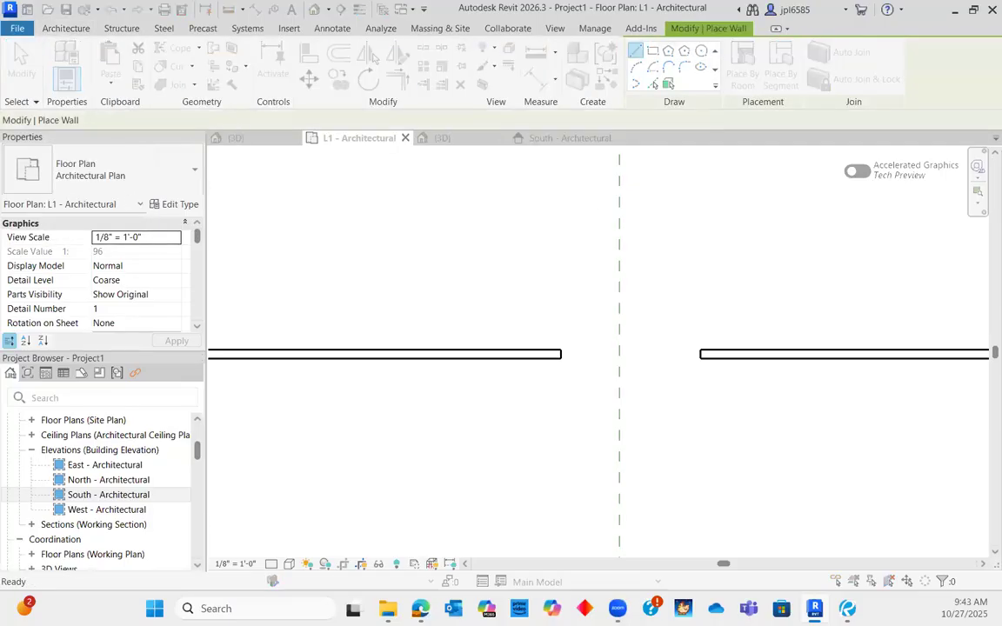
pyautogui.click(548, 121)
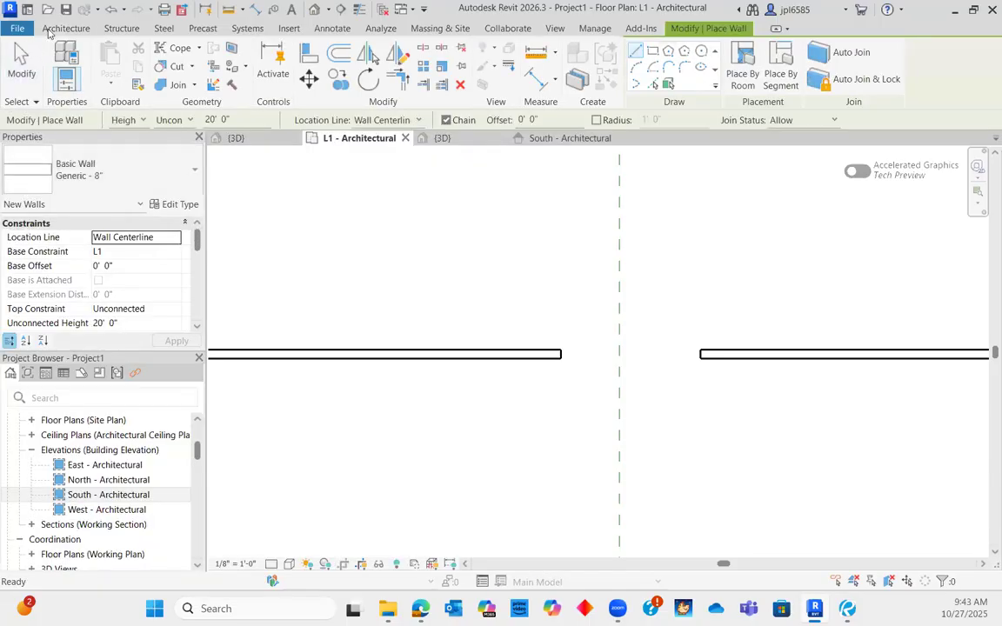
pyautogui.click(113, 170)
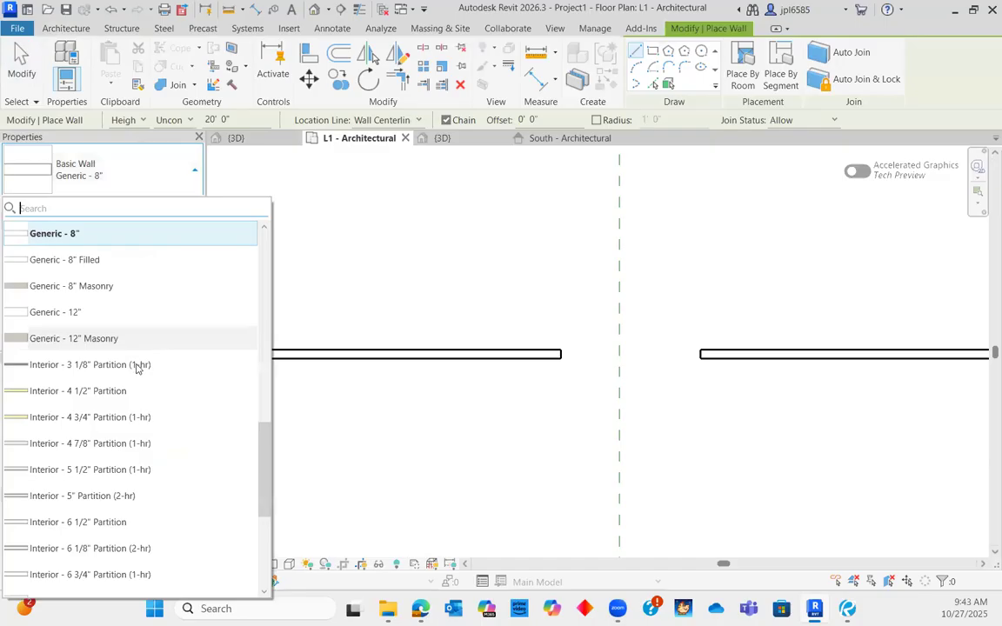
pyautogui.scroll(-5, 128, 341)
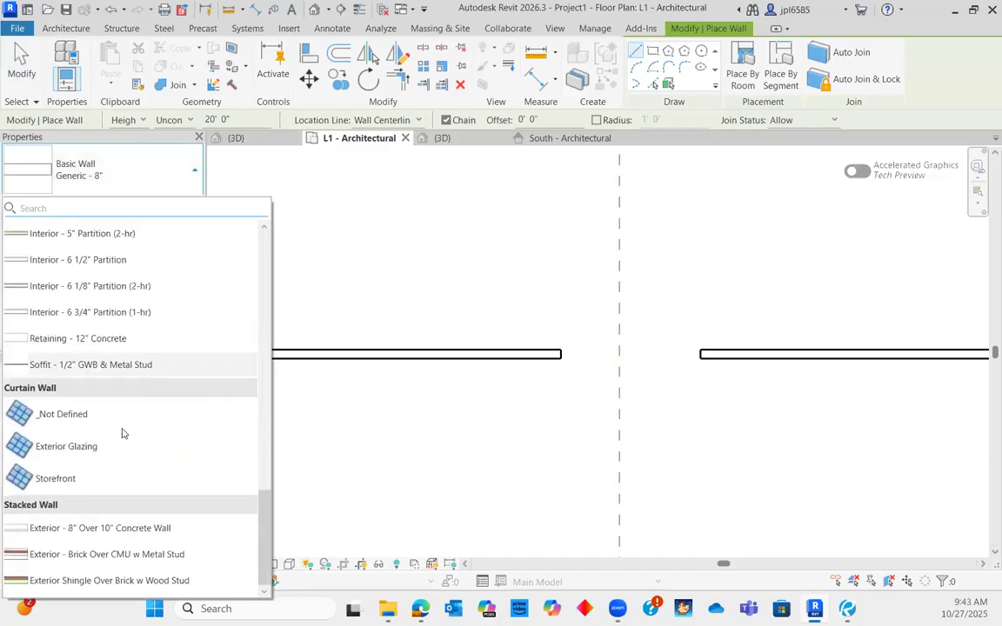
pyautogui.click(75, 416)
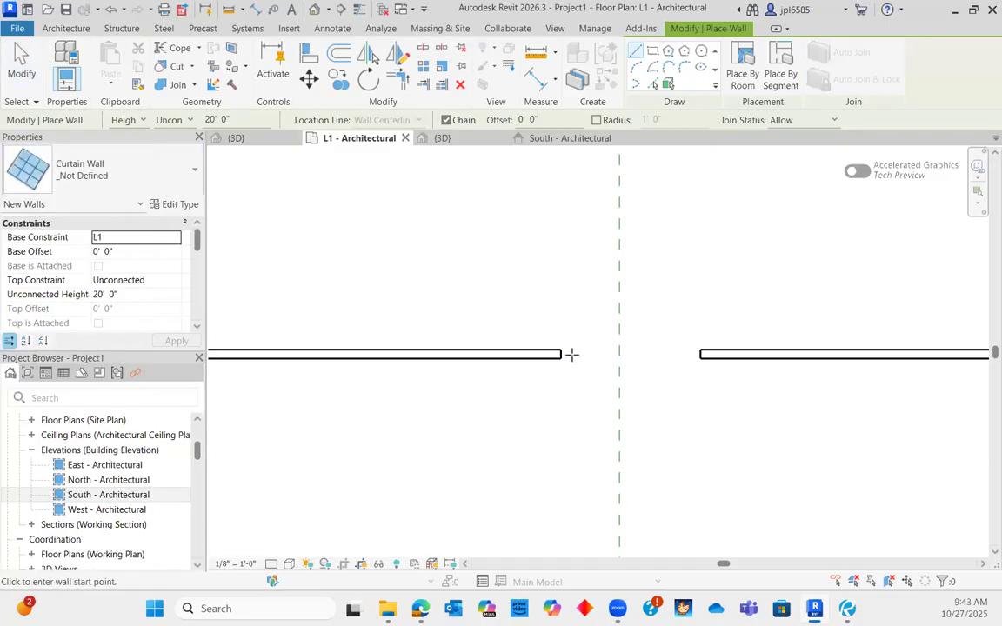
pyautogui.click(561, 353)
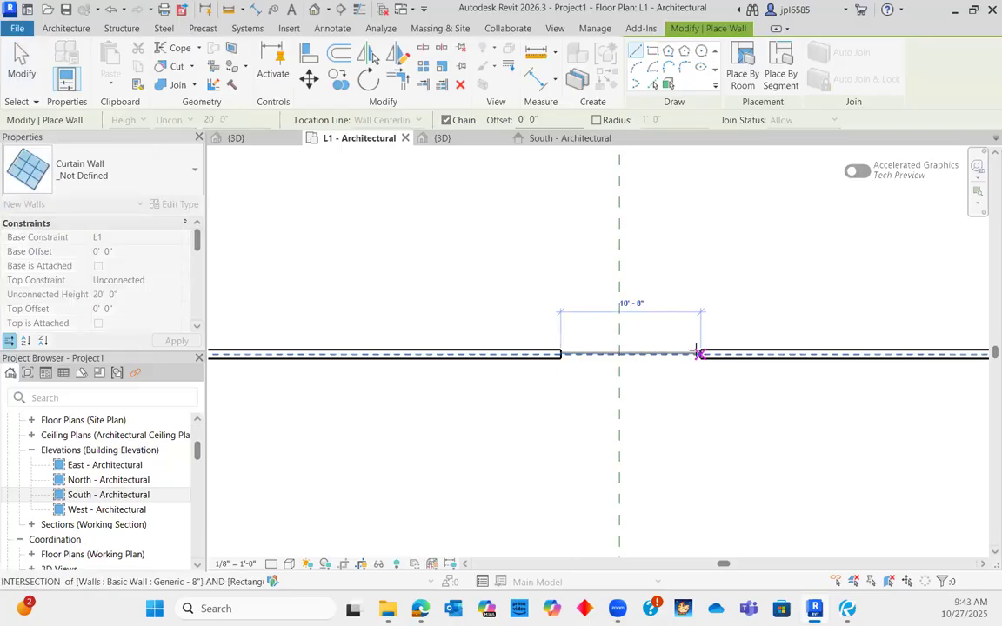
pyautogui.click(699, 353)
pyautogui.press('Escape')
pyautogui.press('Escape')
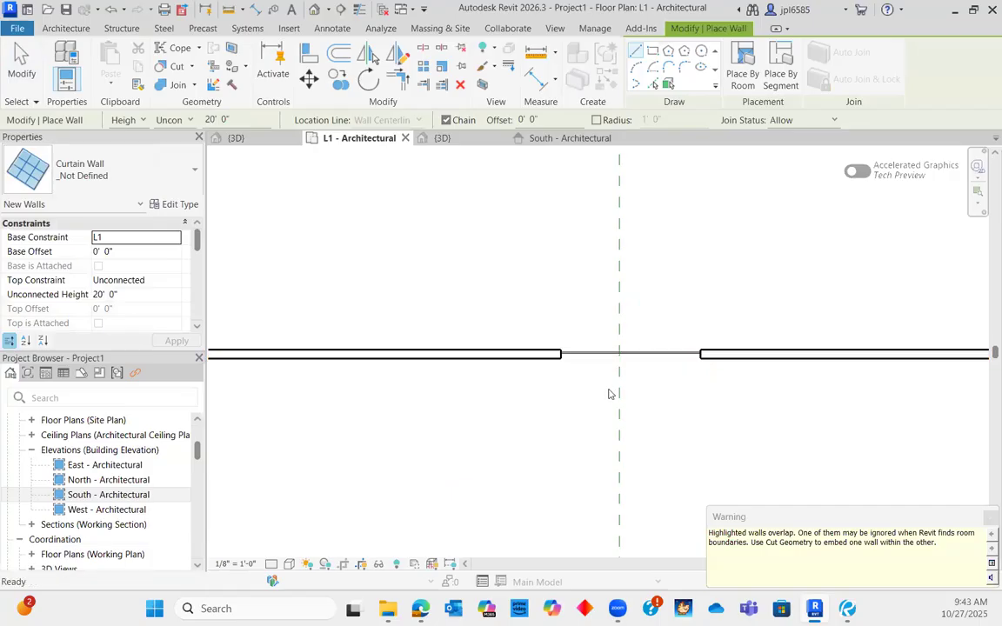
# Step: Set the new curtain wall's unconnected height to 10' 8" in the 3D view and check its fit in the opening
pyautogui.click(435, 138)
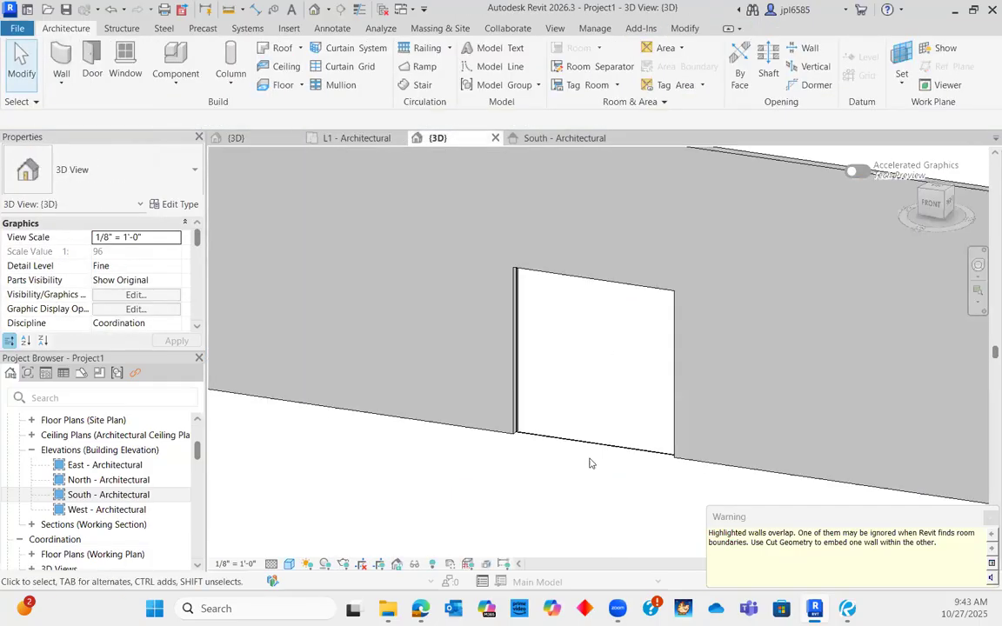
pyautogui.click(593, 375)
pyautogui.scroll(-5, 593, 375)
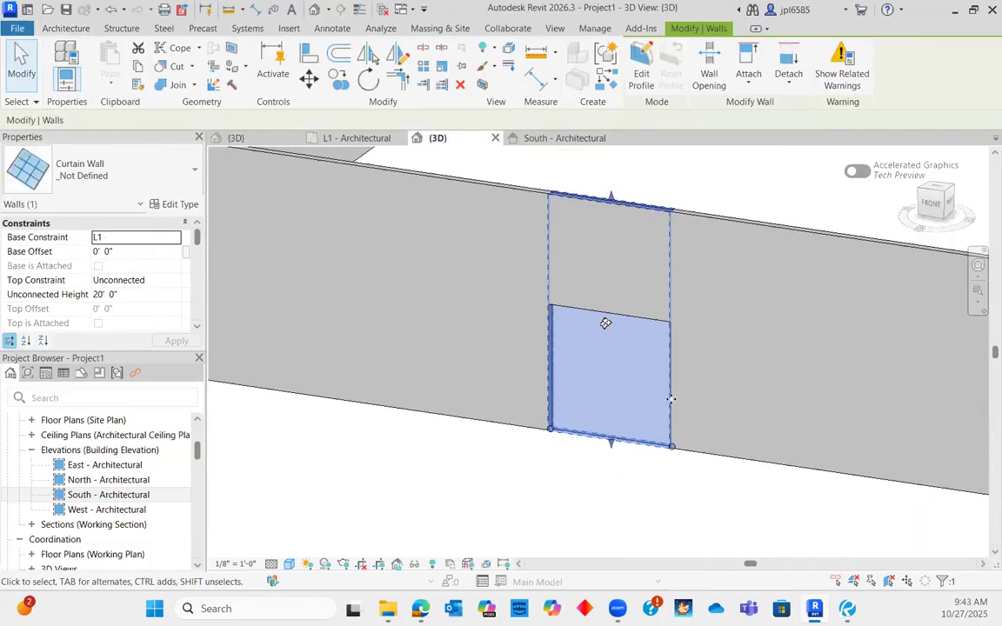
pyautogui.scroll(3, 671, 330)
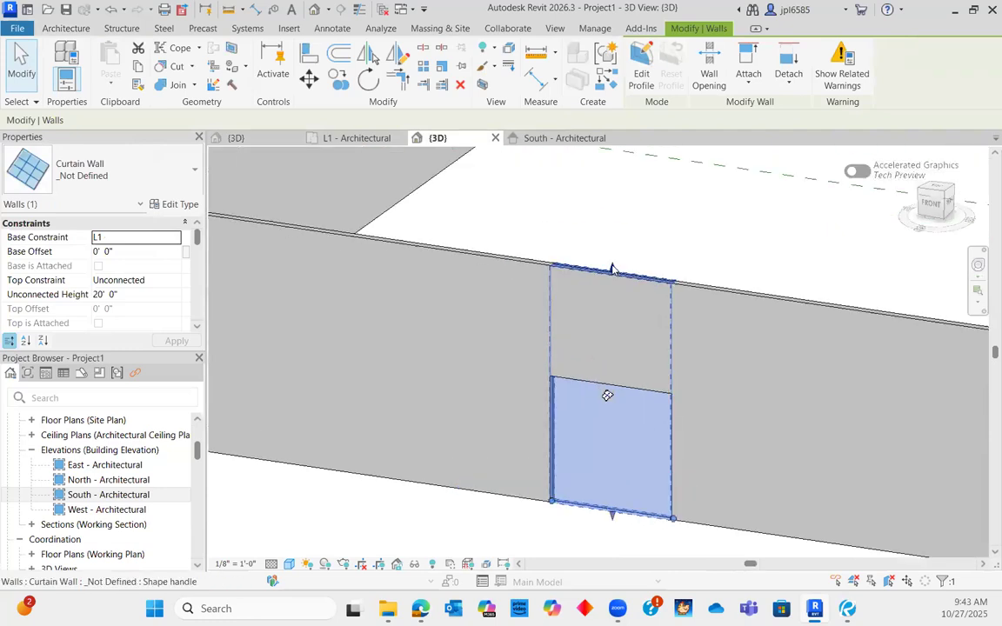
pyautogui.click(144, 294)
pyautogui.write("10' 8")
pyautogui.press('Return')
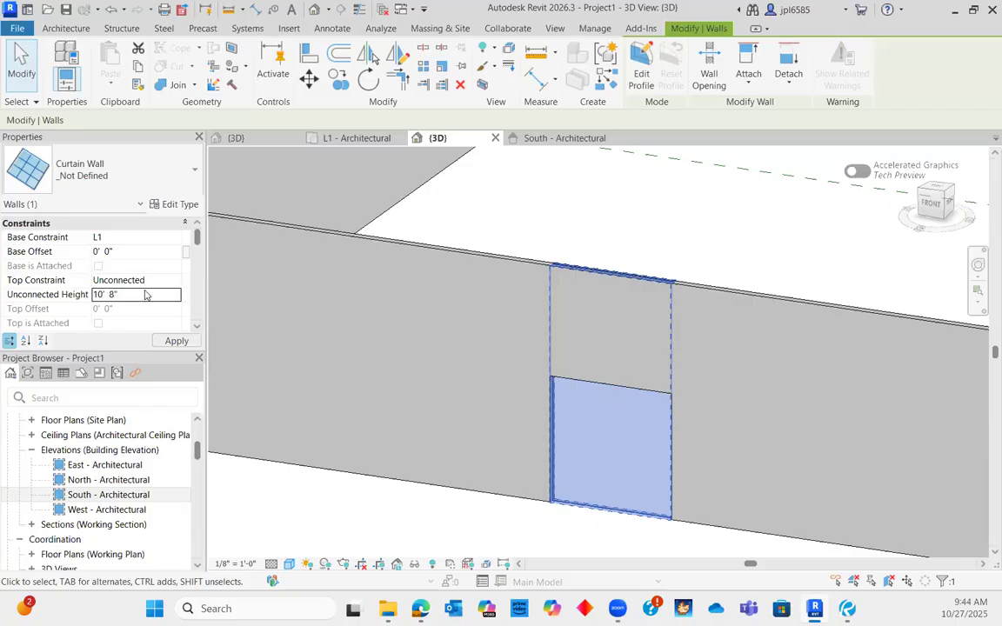
pyautogui.click(177, 340)
pyautogui.scroll(-4, 409, 461)
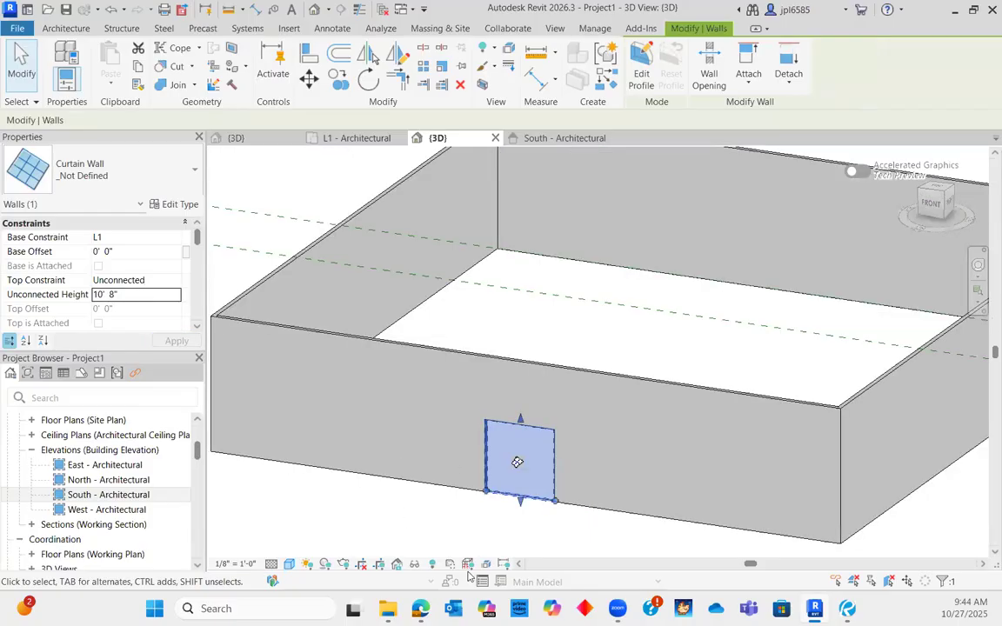
pyautogui.keyDown('shift'); pyautogui.moveTo(430, 517); pyautogui.dragTo(588, 385, button='middle'); pyautogui.keyUp('shift')
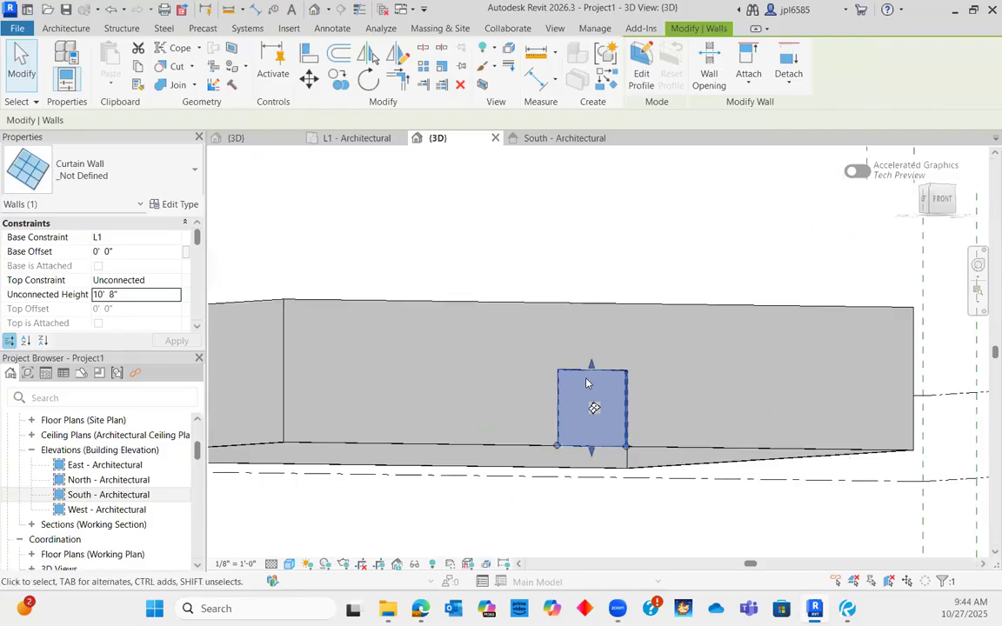
pyautogui.scroll(3, 587, 381)
pyautogui.keyDown('shift'); pyautogui.moveTo(584, 459); pyautogui.dragTo(517, 425, button='middle'); pyautogui.keyUp('shift')
pyautogui.scroll(-3, 516, 425)
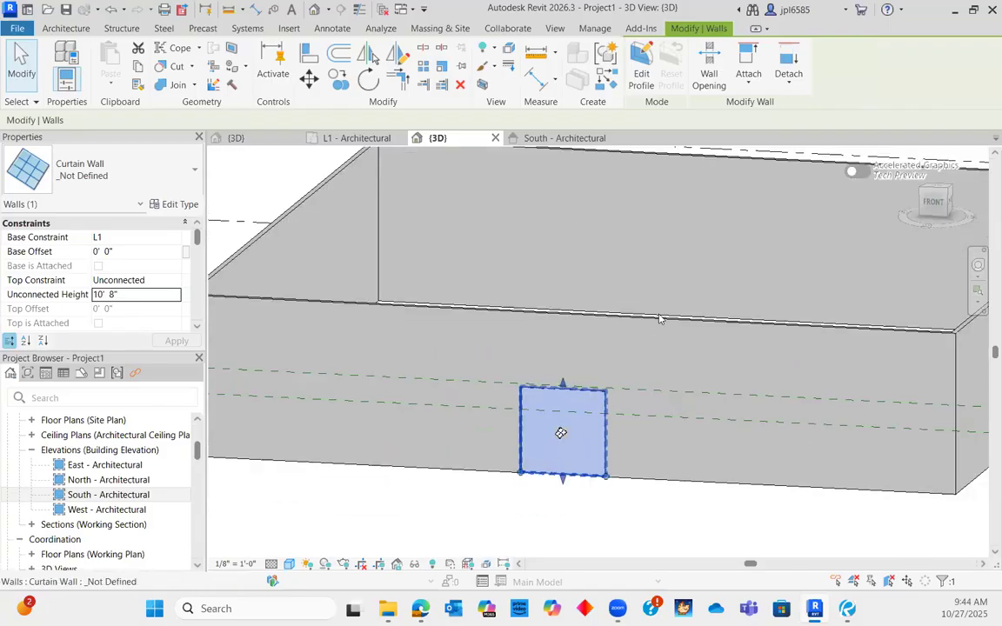
# Step: In the South - Architectural elevation, place a vertical curtain grid line at two-thirds of the curtain wall's width and a horizontal one 2' 6" below its top
pyautogui.click(531, 140)
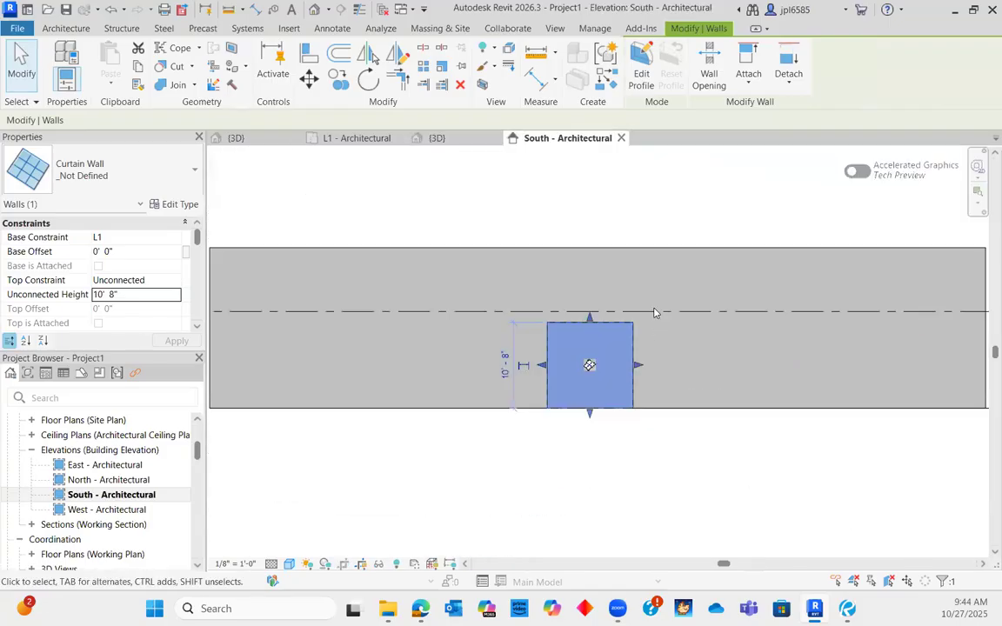
pyautogui.scroll(2, 574, 347)
pyautogui.scroll(-2, 759, 467)
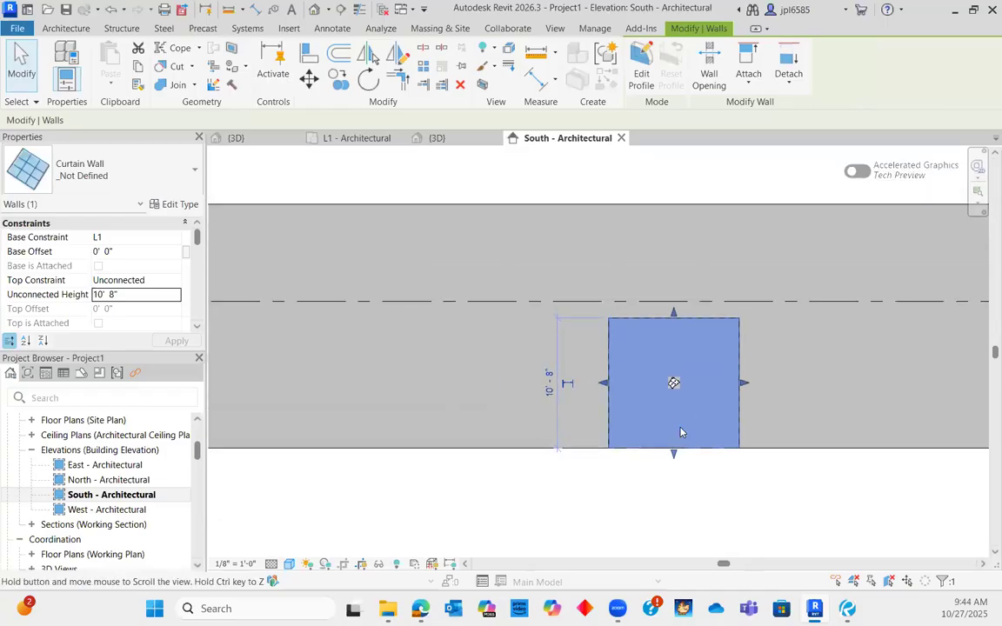
pyautogui.click(69, 29)
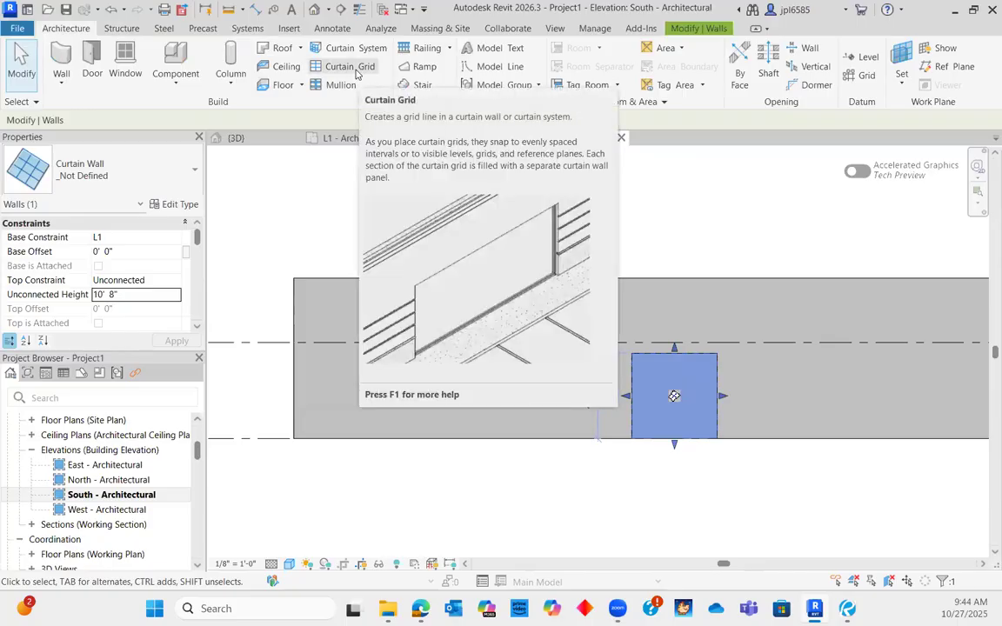
pyautogui.click(356, 74)
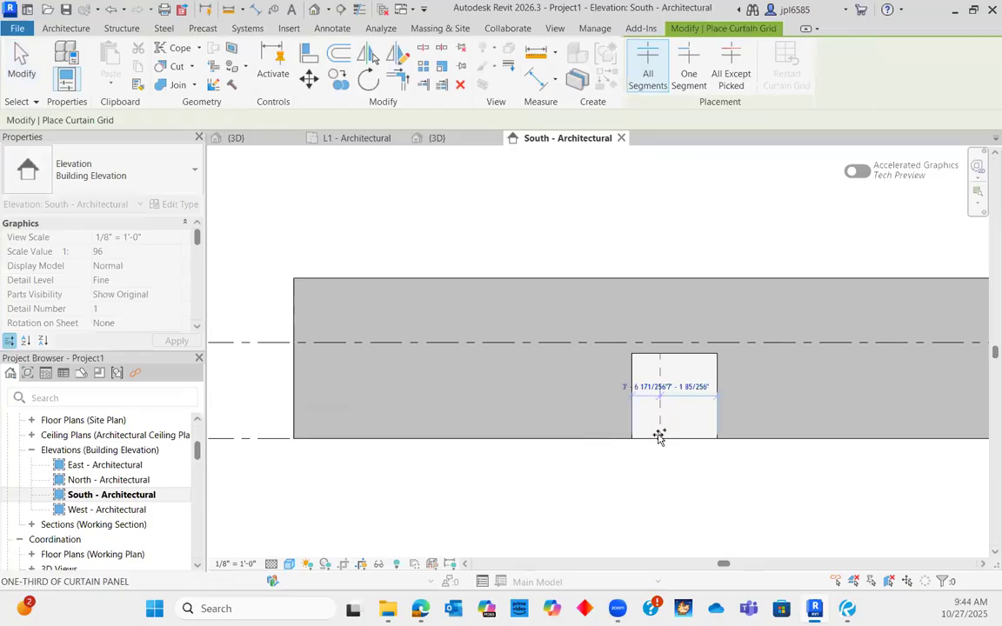
pyautogui.scroll(3, 655, 437)
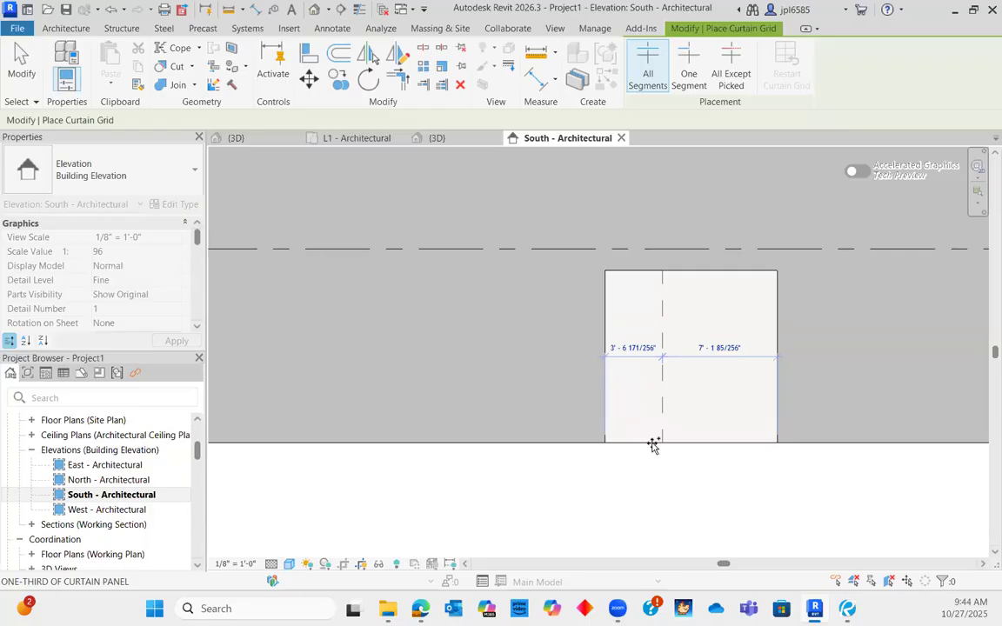
pyautogui.click(719, 442)
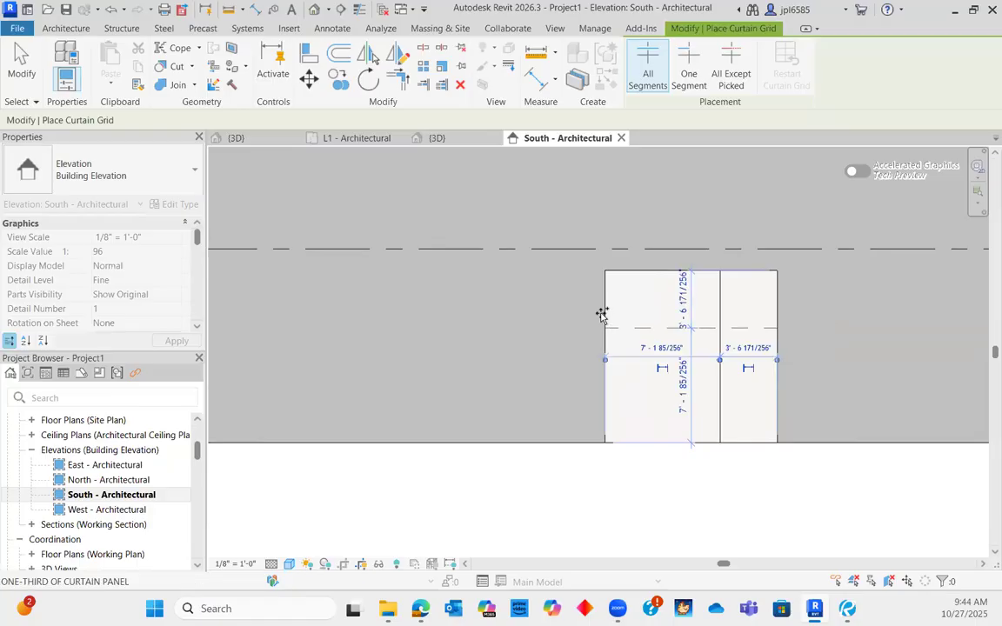
pyautogui.click(674, 318)
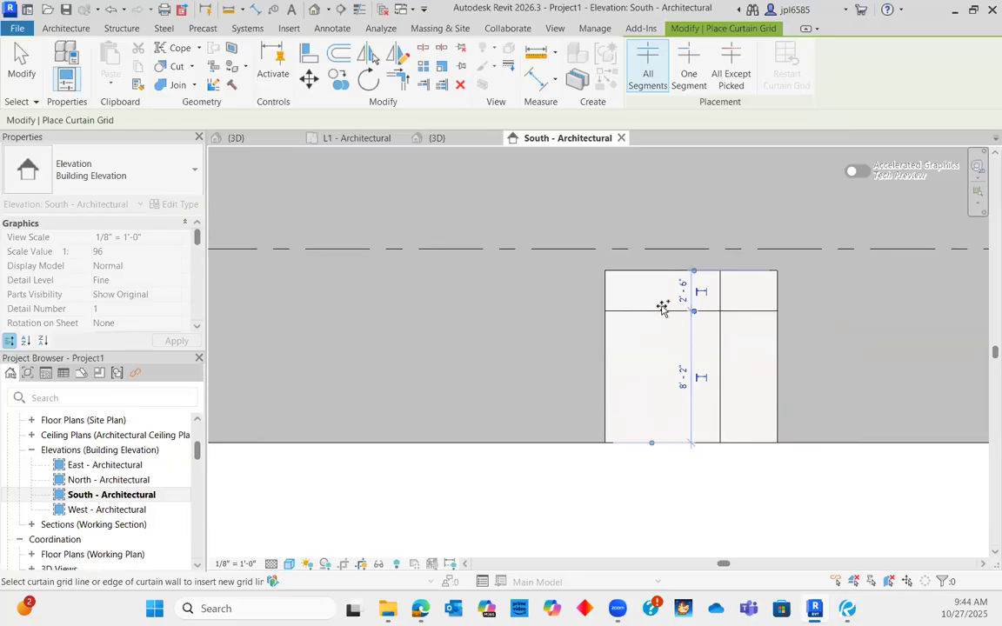
# Step: Add a second vertical curtain grid line midway across the wide panel and a second horizontal one midway up the lower panels, 4' 1" above the base
pyautogui.click(663, 308)
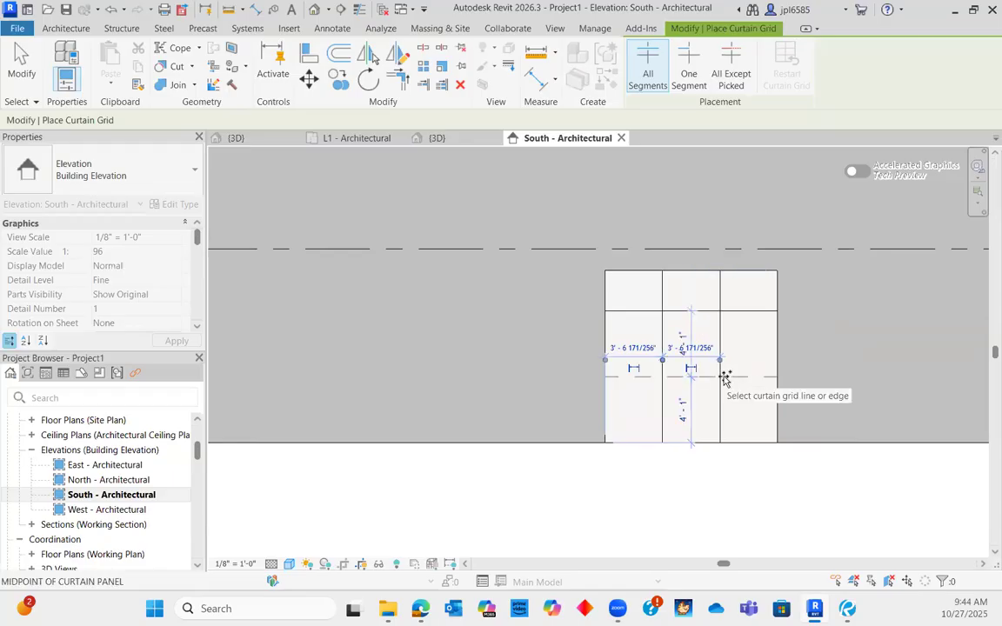
pyautogui.click(725, 378)
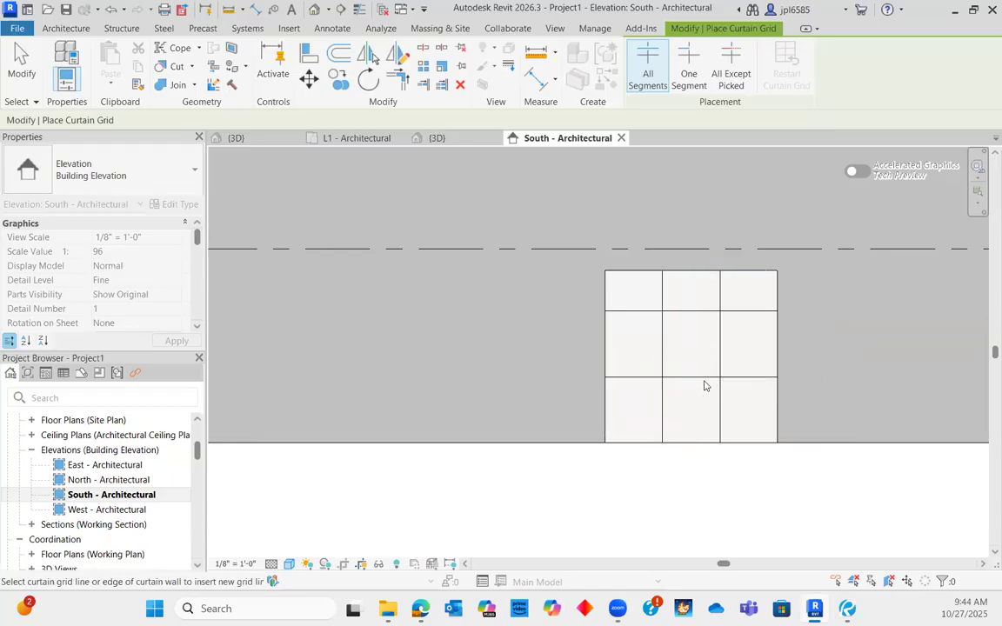
pyautogui.press('Escape')
# Step: Select the second vertical grid line from the west, then switch to Bluebeam Revu and examine storefront elevations AL7 and AL8 on sheet A-602
pyautogui.scroll(2, 688, 386)
pyautogui.click(720, 362)
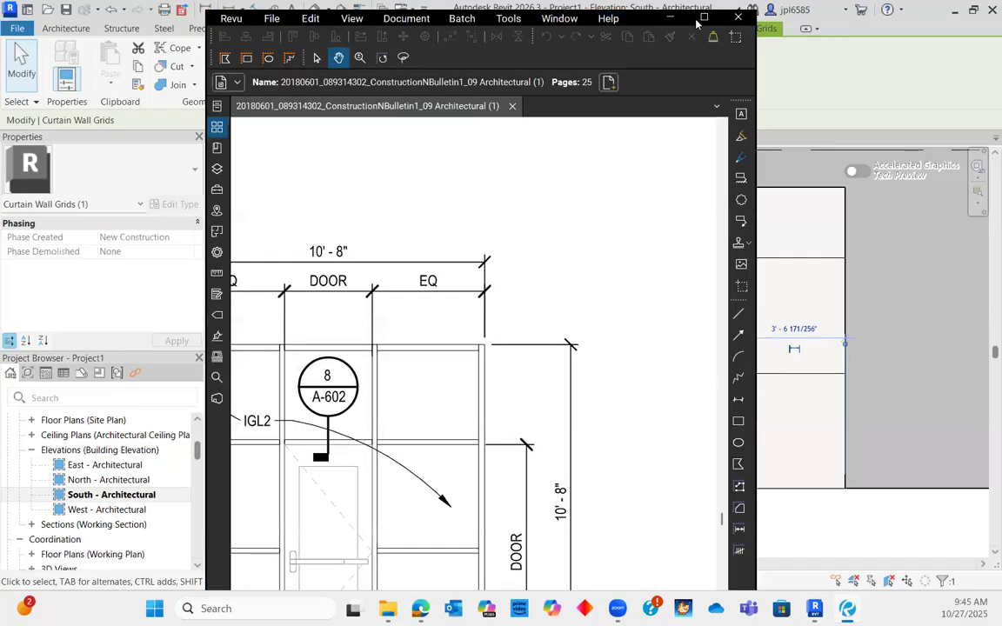
pyautogui.click(700, 18)
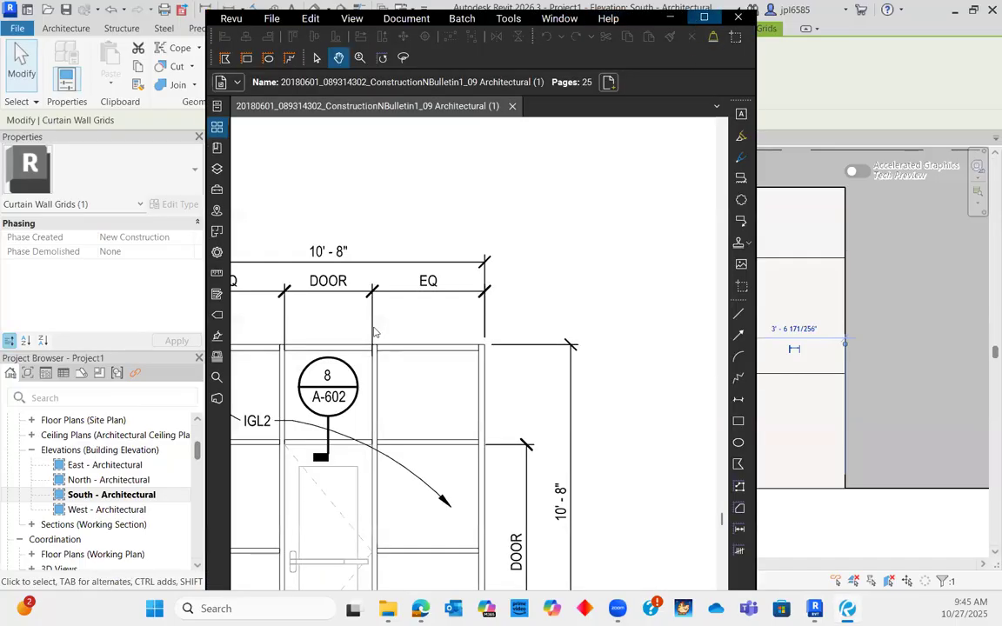
pyautogui.moveTo(551, 389); pyautogui.dragTo(483, 276)
pyautogui.scroll(-2, 484, 276)
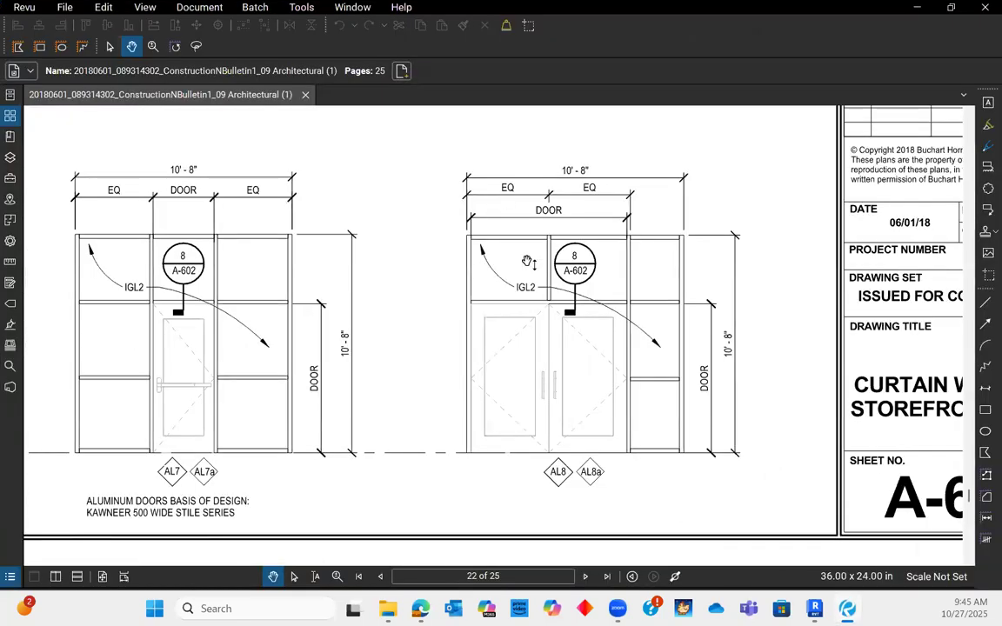
pyautogui.moveTo(584, 267); pyautogui.dragTo(564, 307)
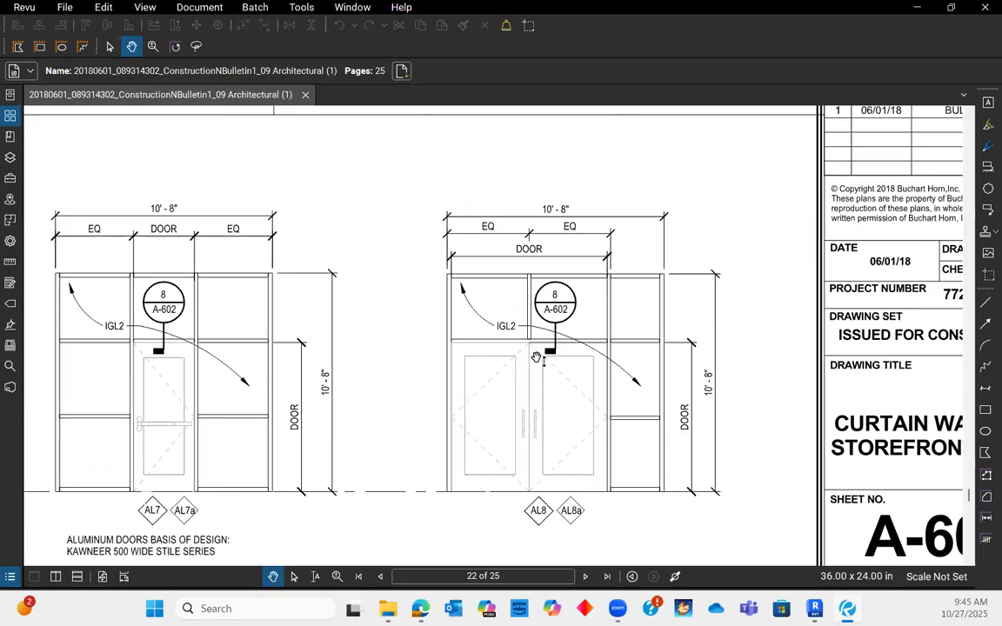
pyautogui.scroll(-2, 501, 392)
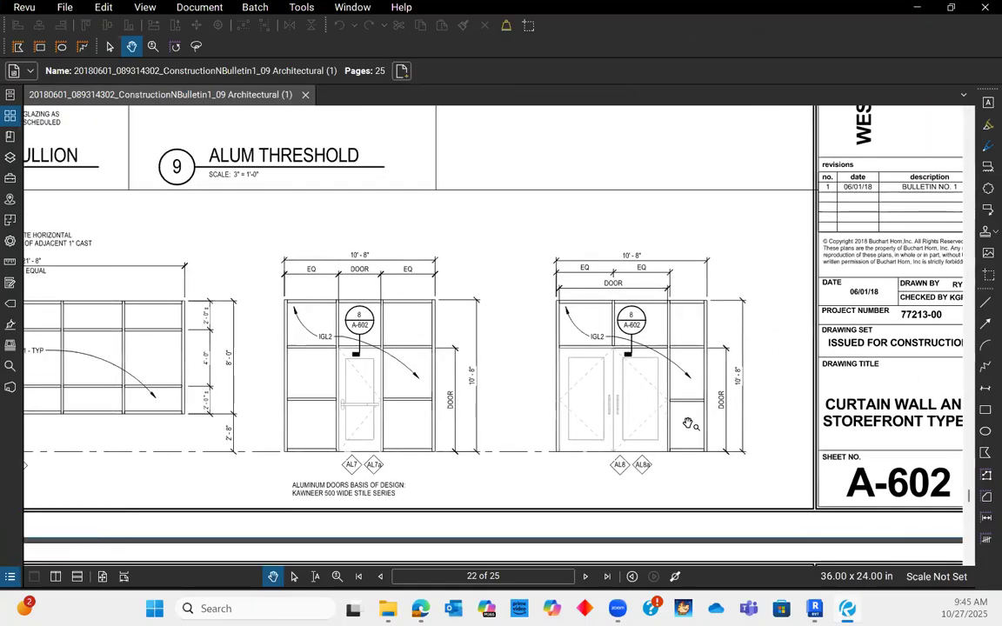
pyautogui.scroll(2, 622, 381)
pyautogui.scroll(-2, 729, 371)
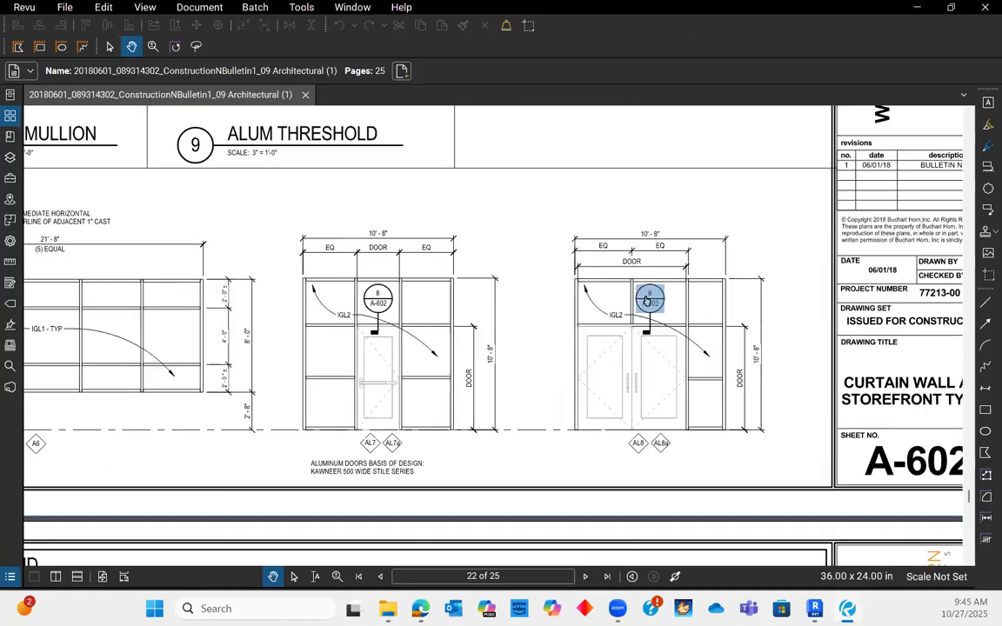
# Step: Look through the sheets around A-602 in the PDF set for the door size information
pyautogui.scroll(-5, 620, 432)
pyautogui.moveTo(551, 395); pyautogui.dragTo(567, 385)
pyautogui.scroll(3, 603, 259)
pyautogui.scroll(-5, 599, 282)
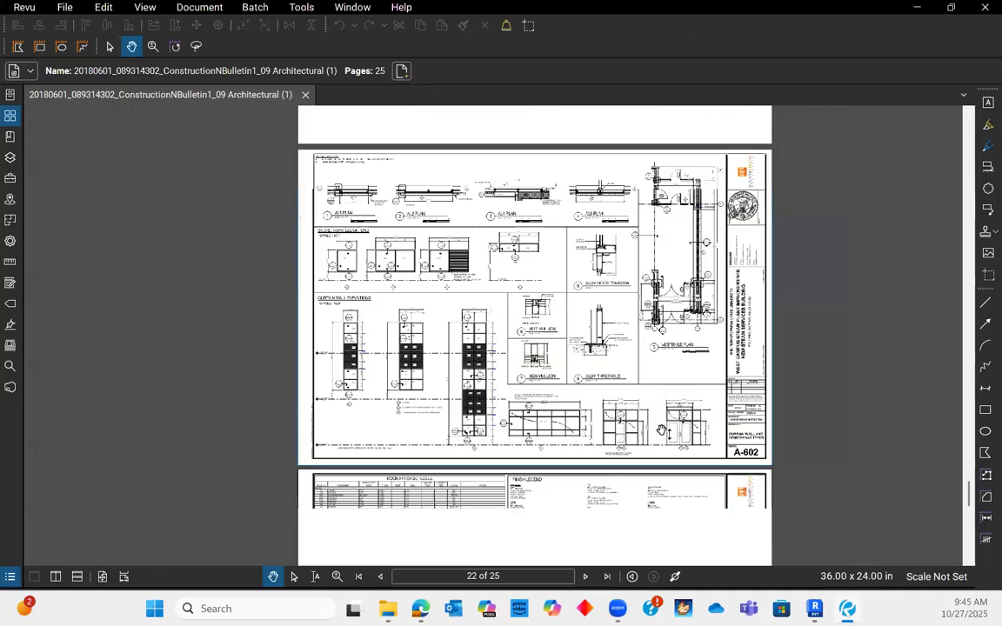
pyautogui.scroll(6, 554, 268)
pyautogui.scroll(-3, 579, 378)
pyautogui.scroll(-8, 579, 378)
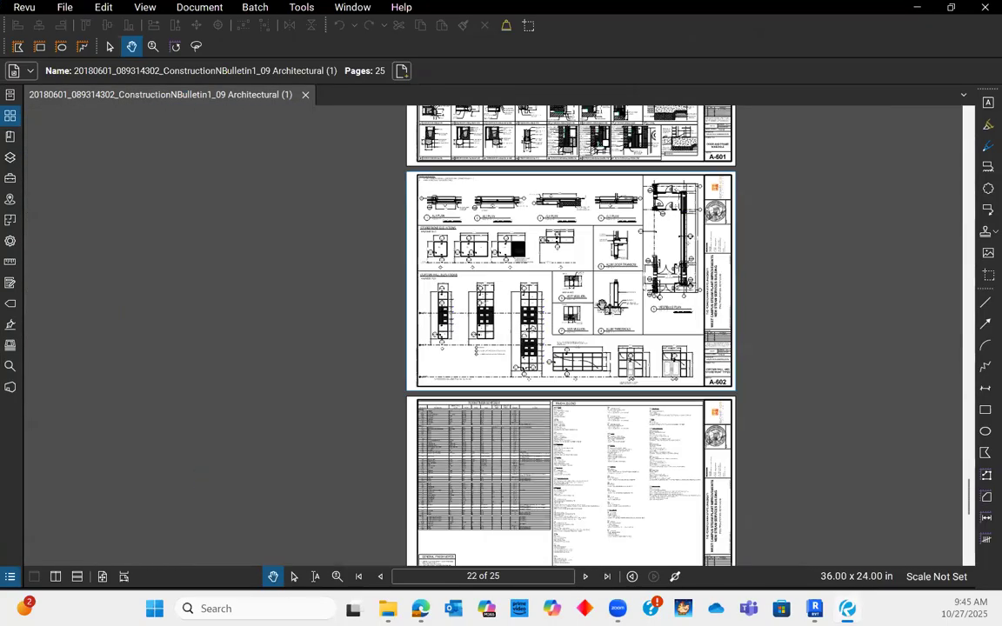
pyautogui.scroll(6, 470, 320)
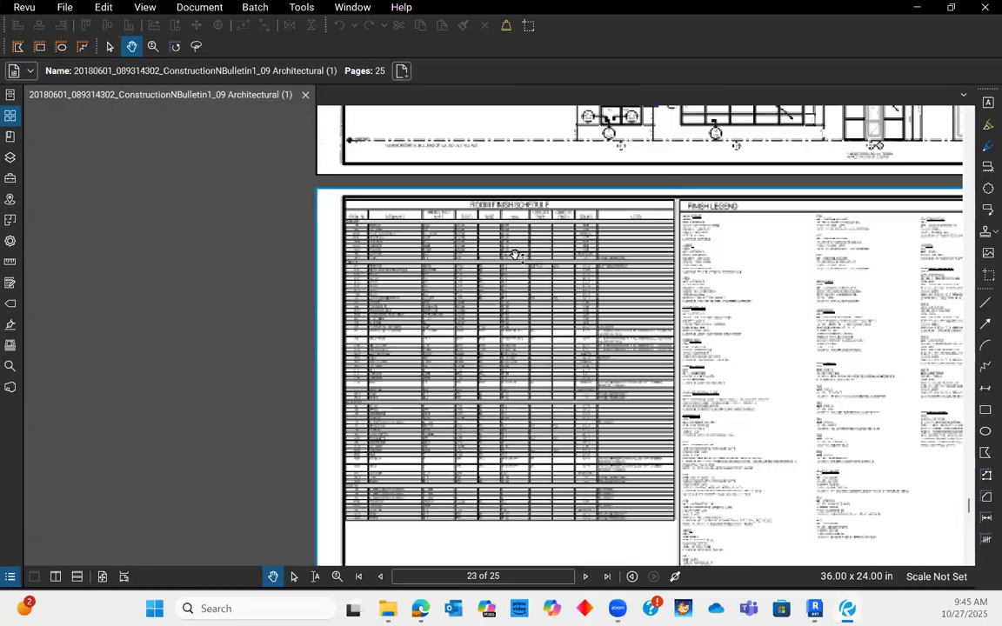
pyautogui.scroll(-3, 523, 318)
pyautogui.keyDown('ctrl'); pyautogui.scroll(3, 523, 335); pyautogui.keyUp('ctrl')
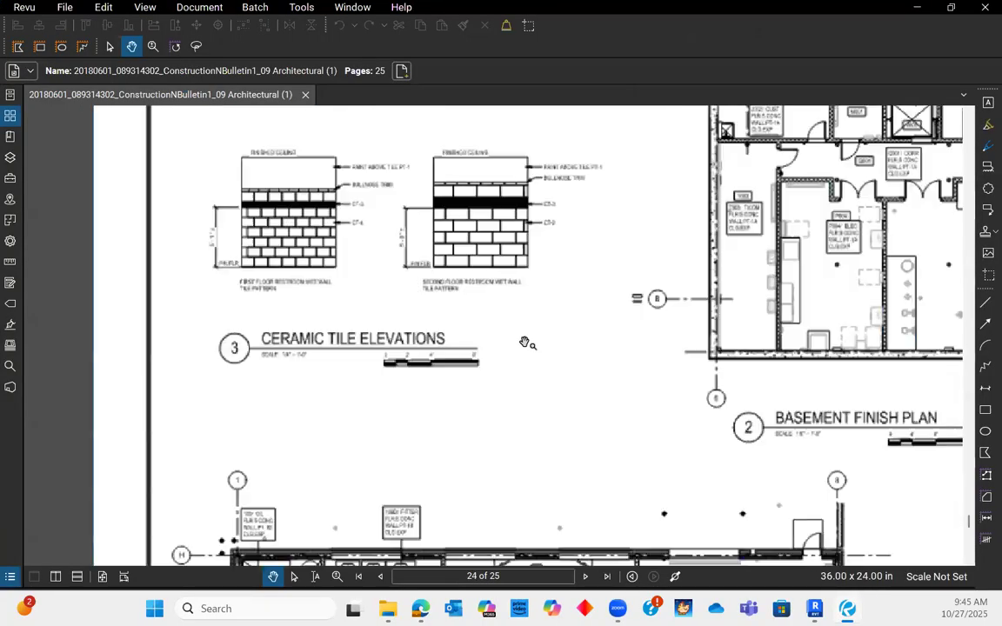
pyautogui.keyDown('ctrl'); pyautogui.scroll(-7, 524, 345); pyautogui.keyUp('ctrl')
pyautogui.scroll(-2, 524, 346)
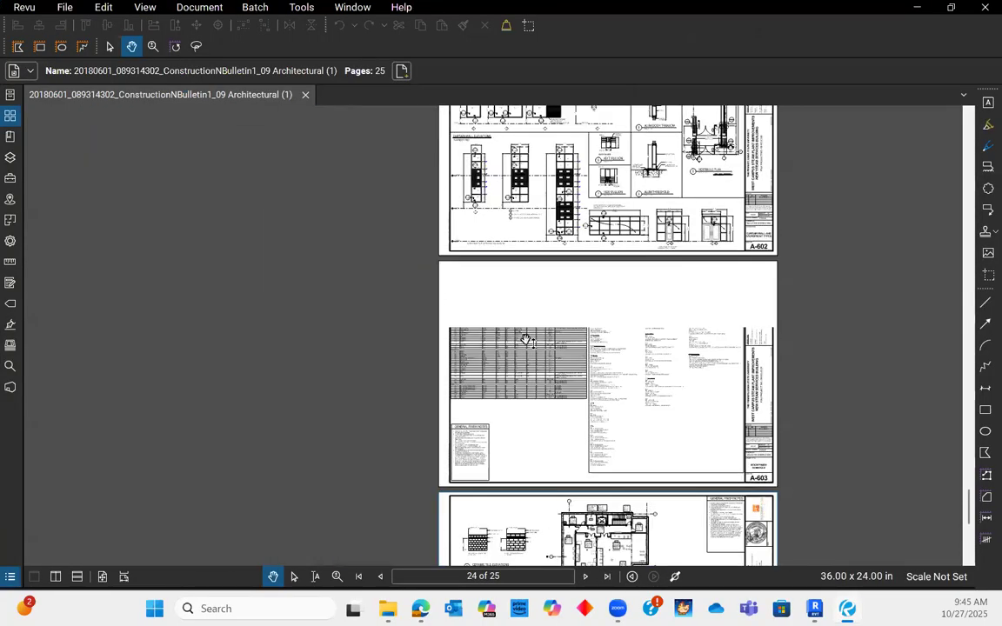
# Step: Examine the door schedule on page 21 for the widths and heights of the east and west vestibule doors
pyautogui.keyDown('ctrl'); pyautogui.scroll(5, 467, 352); pyautogui.keyUp('ctrl')
pyautogui.moveTo(568, 470); pyautogui.dragTo(561, 434)
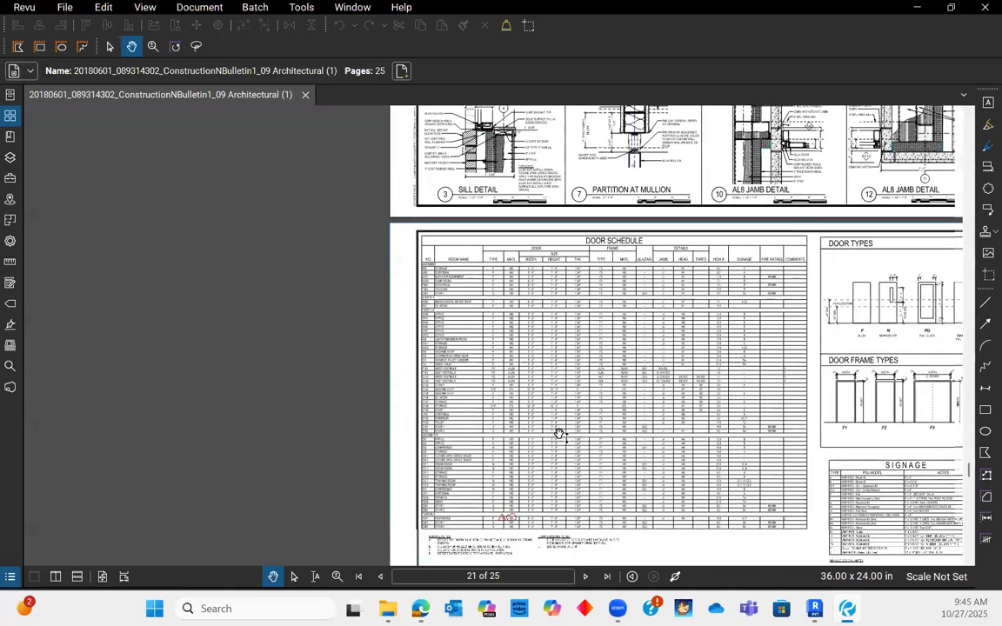
pyautogui.moveTo(639, 368); pyautogui.dragTo(592, 317)
pyautogui.moveTo(632, 251); pyautogui.dragTo(609, 216)
pyautogui.scroll(-10, 609, 216)
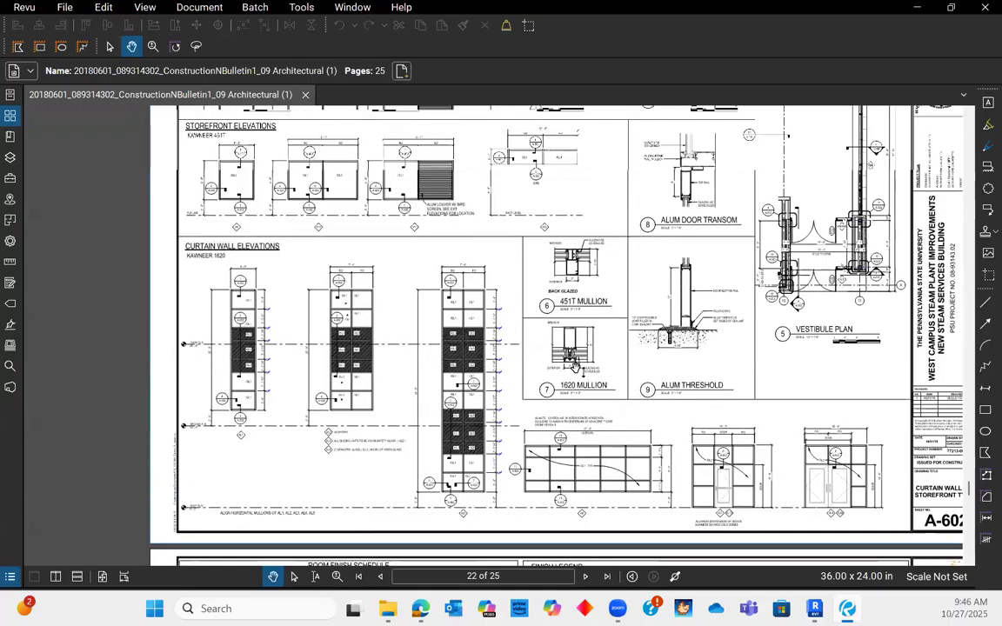
pyautogui.scroll(10, 525, 394)
pyautogui.moveTo(525, 394); pyautogui.dragTo(710, 417)
pyautogui.keyDown('ctrl'); pyautogui.scroll(5, 405, 421); pyautogui.keyUp('ctrl')
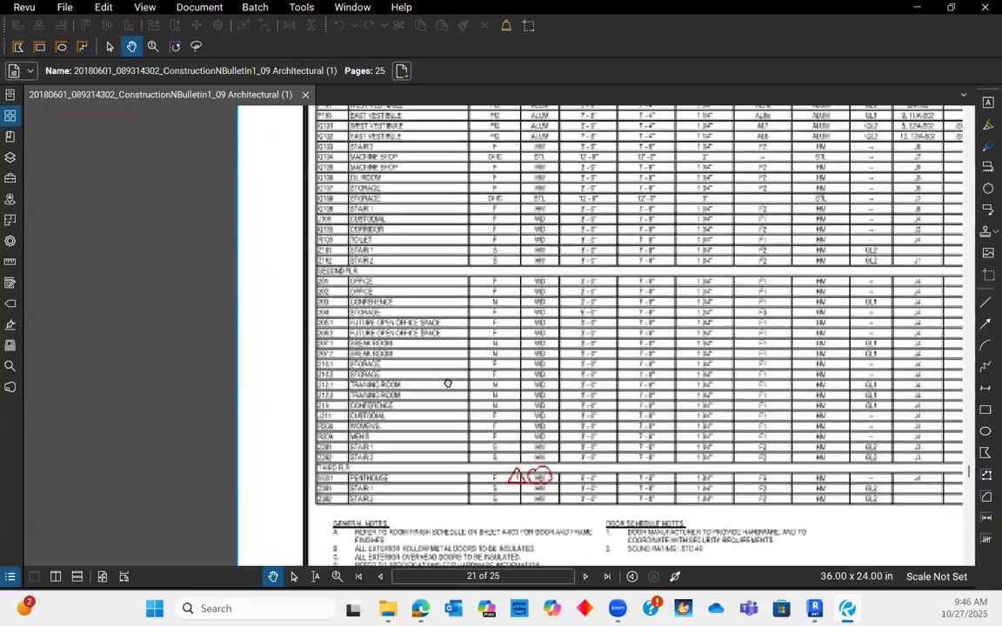
pyautogui.moveTo(447, 304); pyautogui.dragTo(598, 542)
pyautogui.moveTo(524, 296); pyautogui.dragTo(489, 372)
pyautogui.keyDown('ctrl'); pyautogui.scroll(1, 463, 313); pyautogui.keyUp('ctrl')
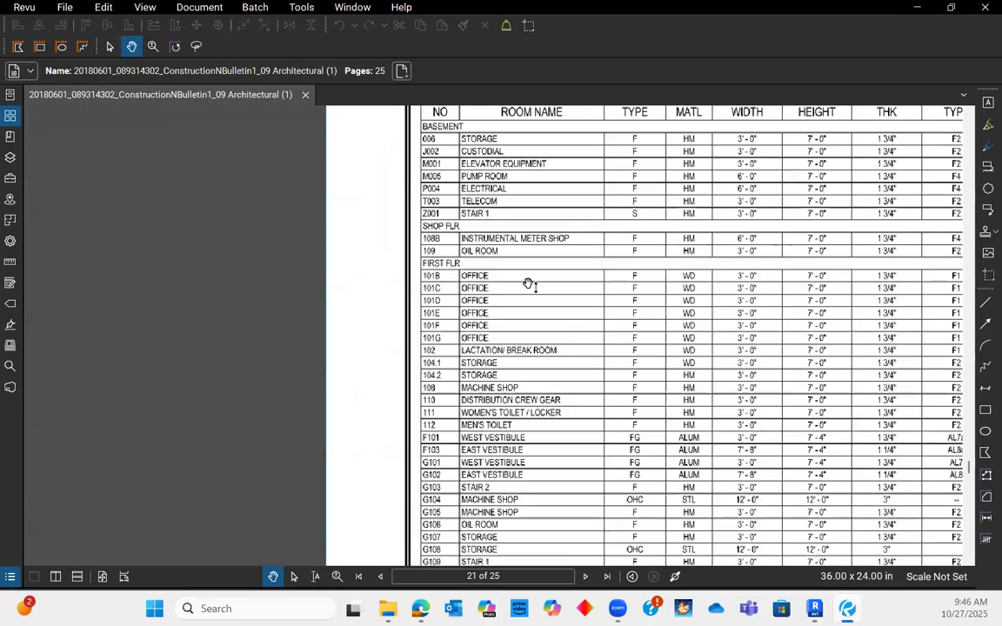
pyautogui.scroll(-1, 572, 380)
pyautogui.moveTo(569, 488); pyautogui.dragTo(501, 422)
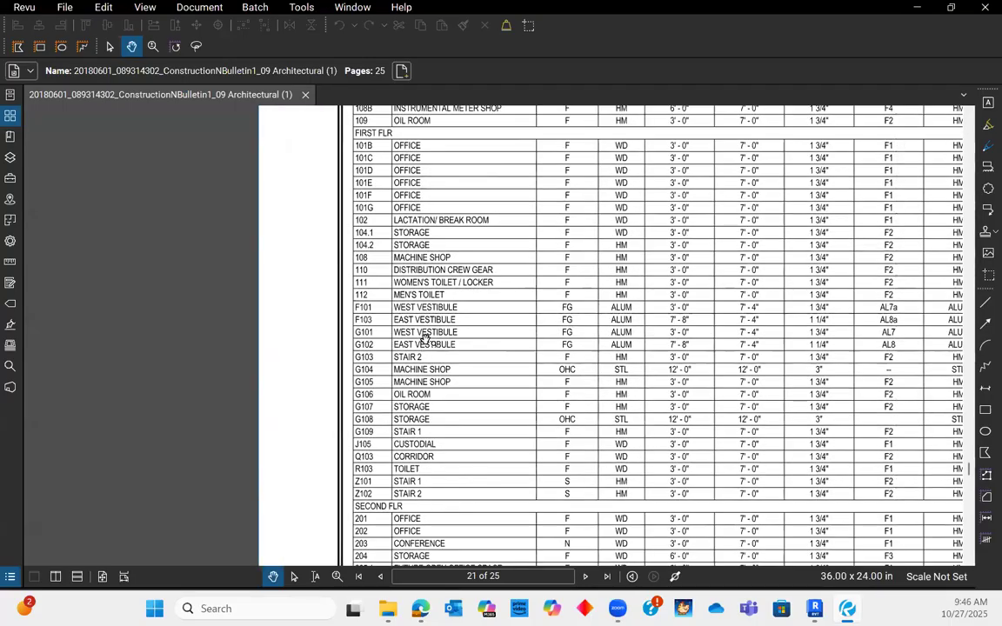
# Step: Examine the Vestibule Plan on sheet A-602 for the door numbers at storefronts AL8 and AL8a
pyautogui.scroll(-5, 425, 338)
pyautogui.scroll(3, 831, 457)
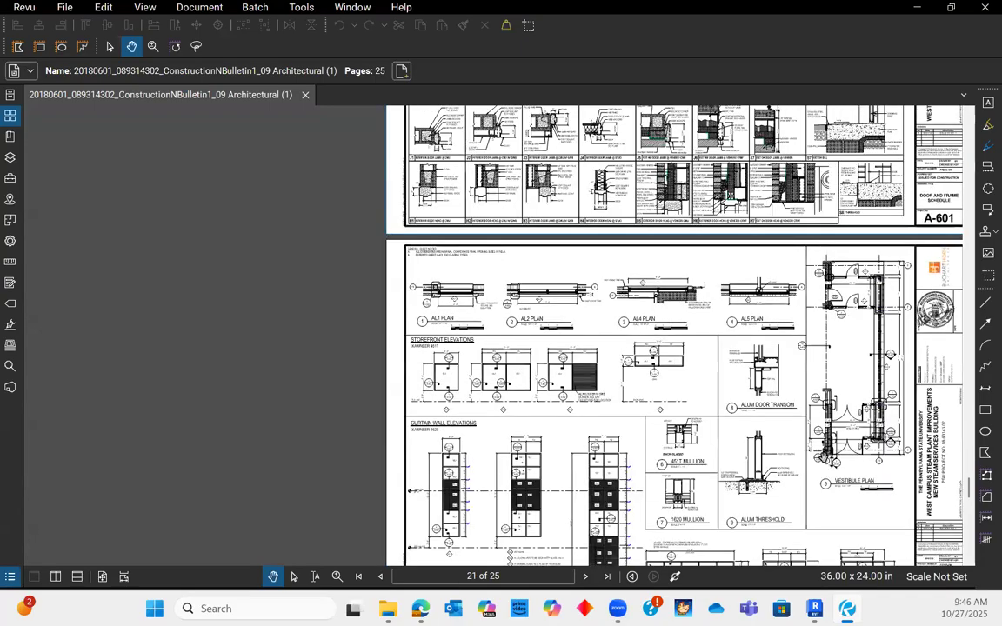
pyautogui.scroll(5, 787, 406)
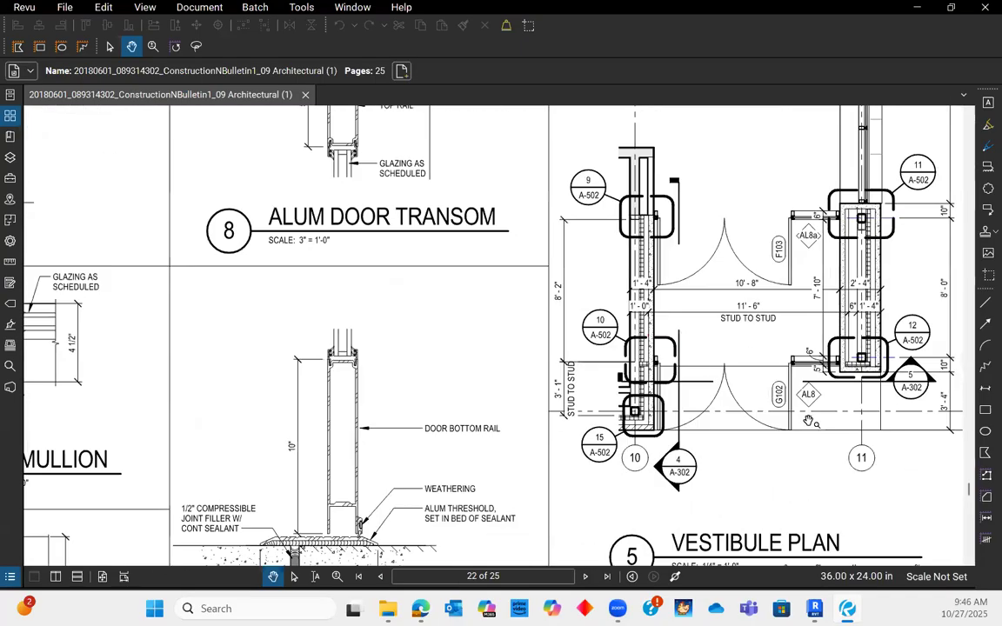
pyautogui.scroll(1, 809, 421)
pyautogui.moveTo(733, 325); pyautogui.dragTo(694, 417)
pyautogui.scroll(-1, 696, 412)
pyautogui.scroll(-3, 697, 412)
pyautogui.scroll(1, 696, 389)
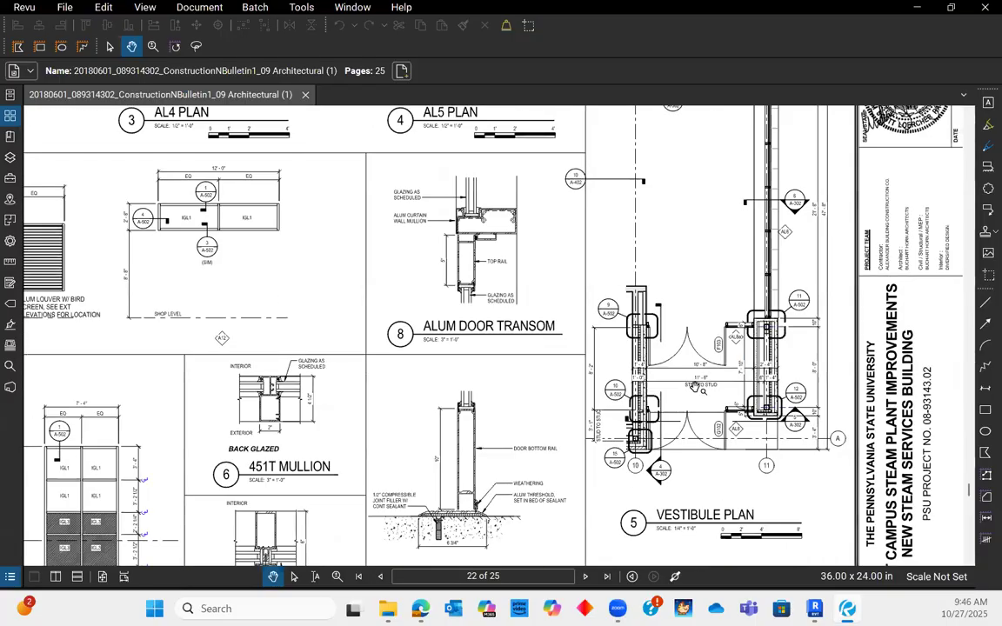
pyautogui.scroll(-1, 735, 374)
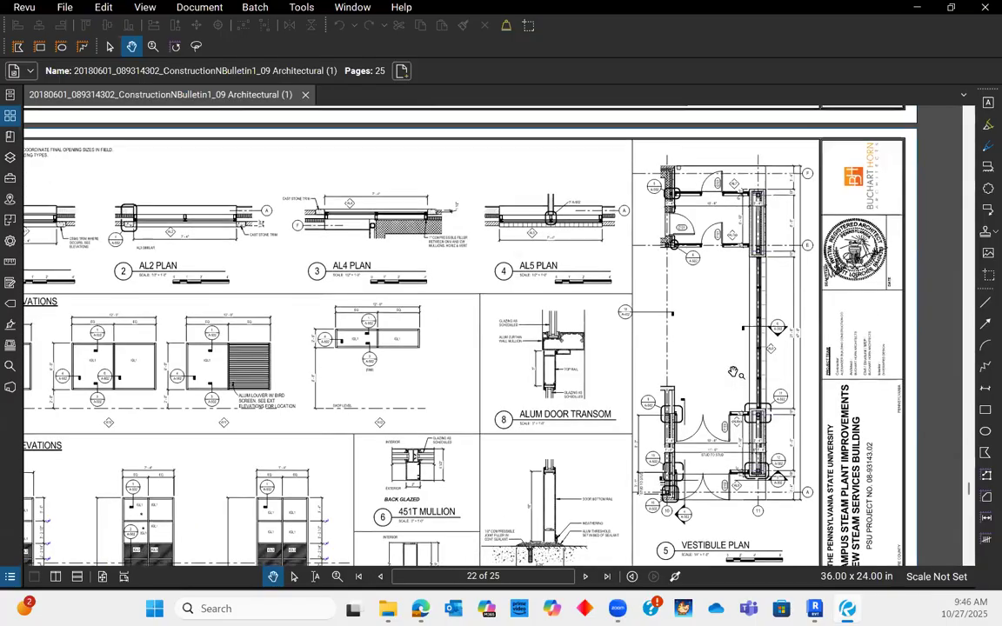
# Step: Go to page 4 of the set and examine doors F103 and G102 at the east vestibule on the floor plan
pyautogui.scroll(-3, 733, 372)
pyautogui.click(10, 116)
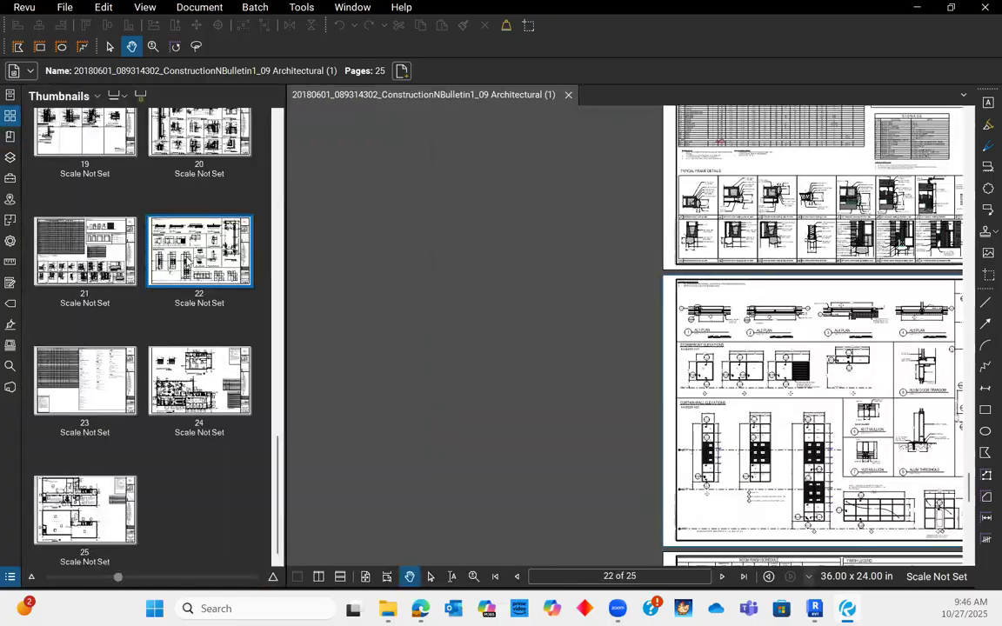
pyautogui.scroll(10, 204, 333)
pyautogui.click(187, 296)
pyautogui.moveTo(832, 273); pyautogui.dragTo(532, 494)
pyautogui.scroll(5, 666, 385)
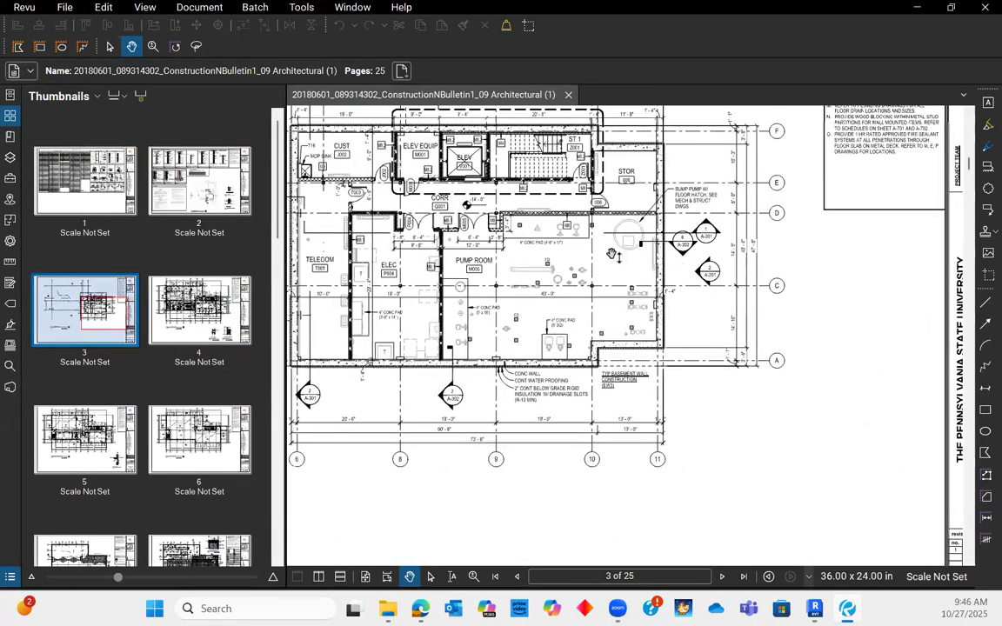
pyautogui.scroll(-10, 686, 545)
pyautogui.scroll(4, 675, 551)
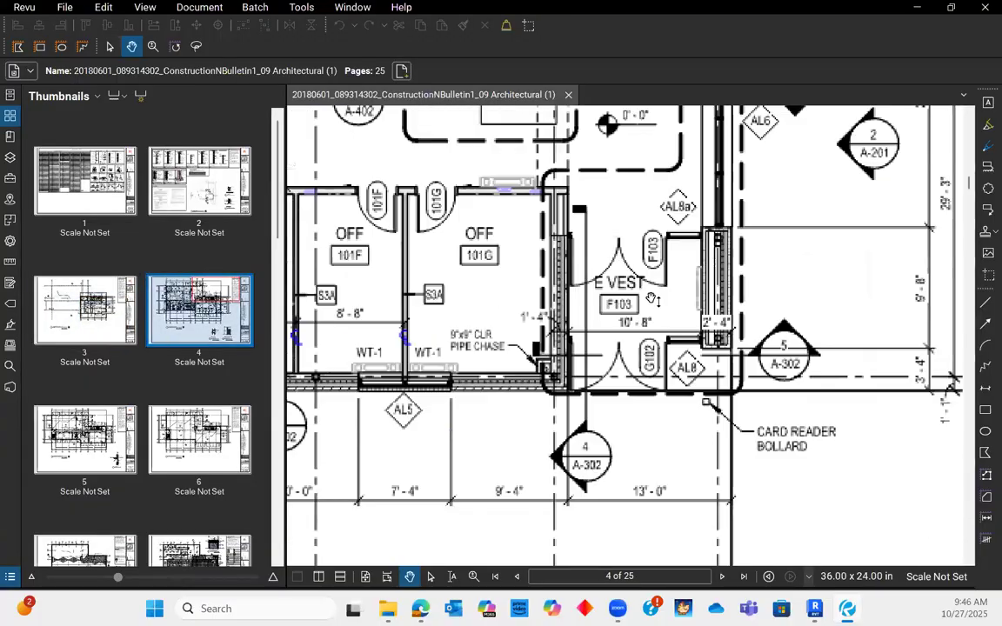
pyautogui.moveTo(652, 288); pyautogui.dragTo(681, 322)
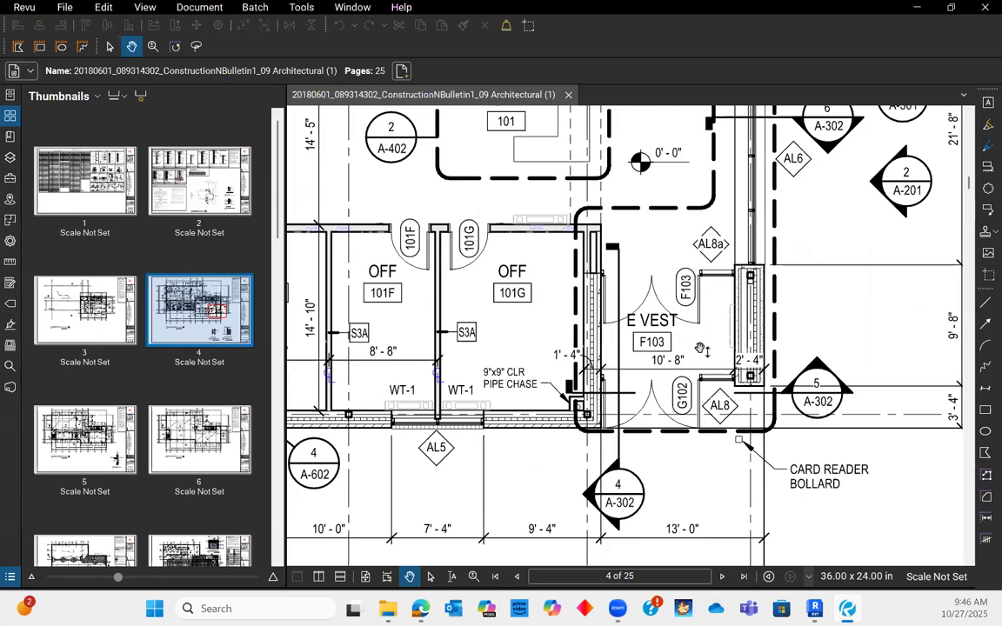
pyautogui.moveTo(692, 287); pyautogui.dragTo(696, 294)
pyautogui.scroll(-1, 696, 294)
pyautogui.scroll(3, 695, 296)
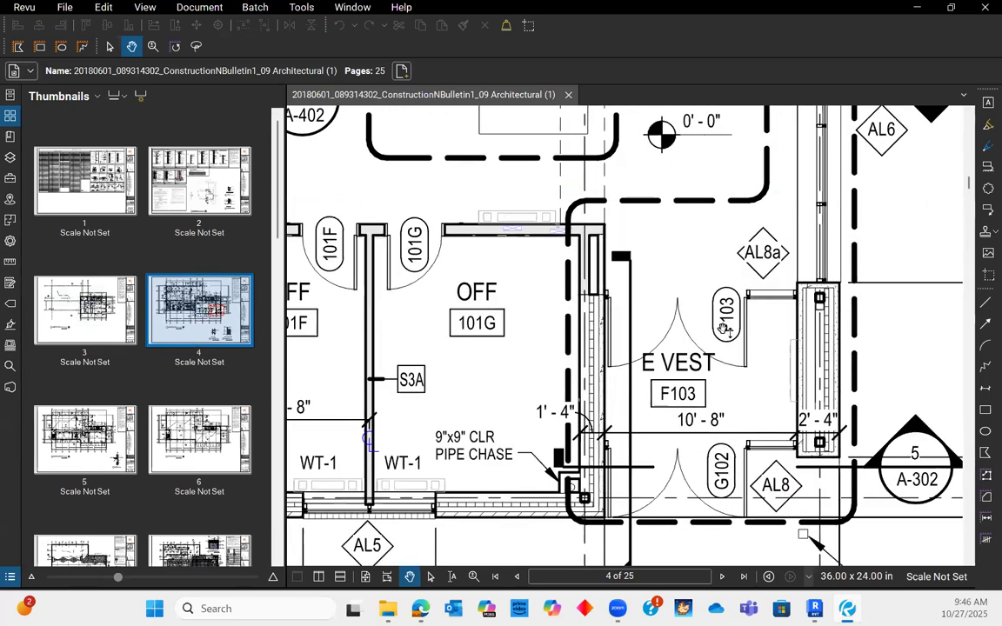
pyautogui.scroll(-2, 729, 313)
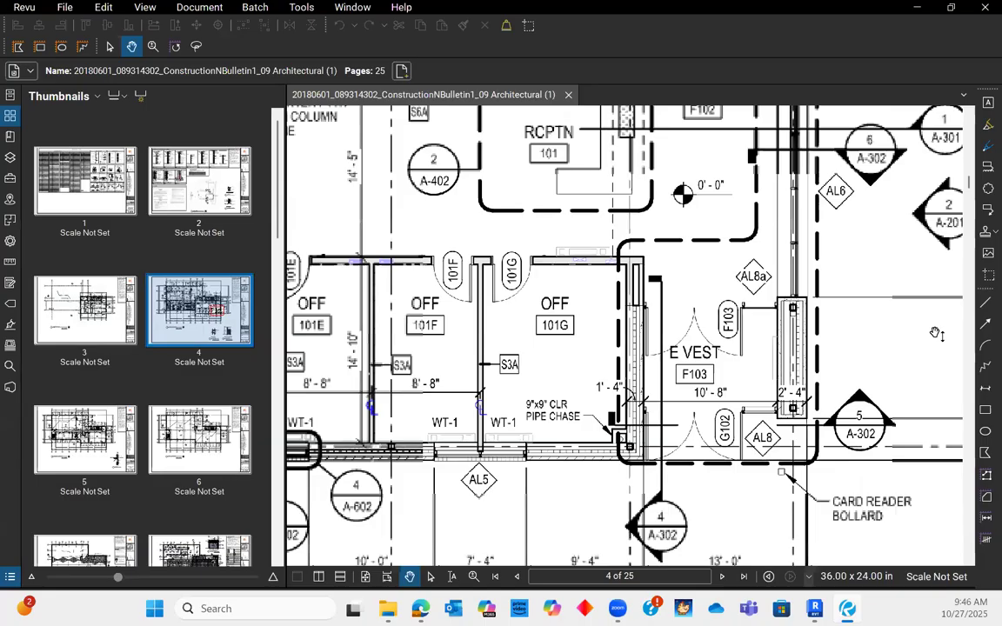
# Step: Go to page 21 and locate door F103, East Vestibule, in the first-floor part of the door schedule
pyautogui.scroll(-8, 138, 372)
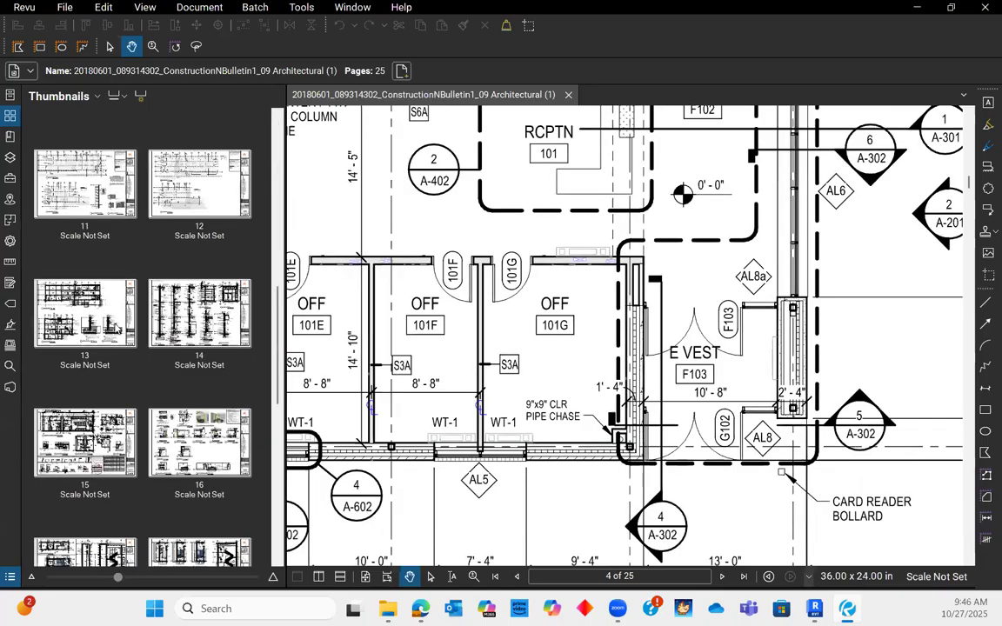
pyautogui.click(96, 357)
pyautogui.scroll(-4, 748, 398)
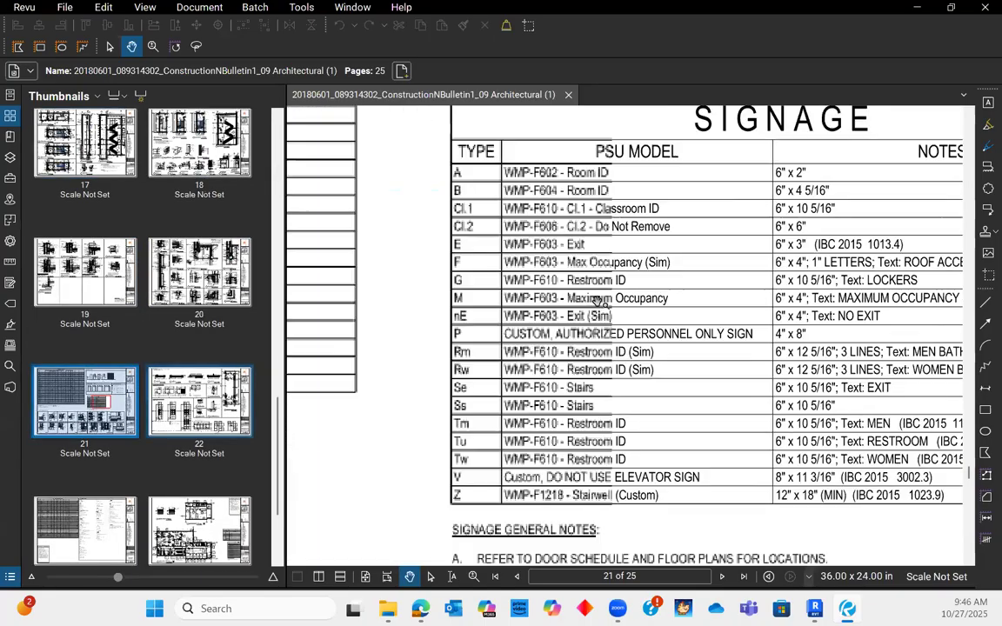
pyautogui.scroll(-1, 748, 397)
pyautogui.moveTo(345, 256); pyautogui.dragTo(861, 487)
pyautogui.scroll(3, 537, 318)
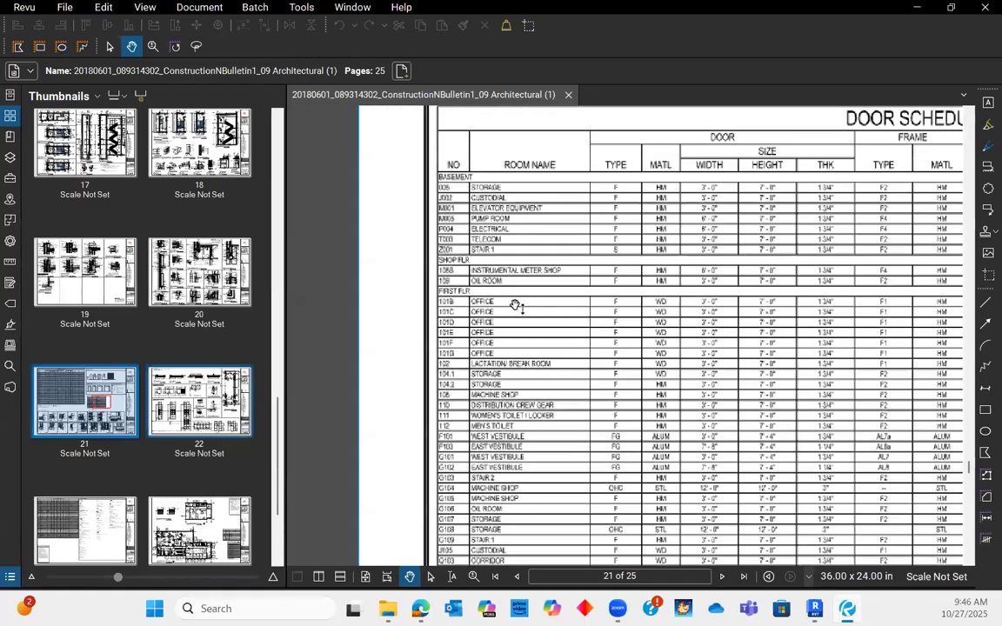
pyautogui.moveTo(506, 391); pyautogui.dragTo(485, 349)
pyautogui.scroll(2, 480, 351)
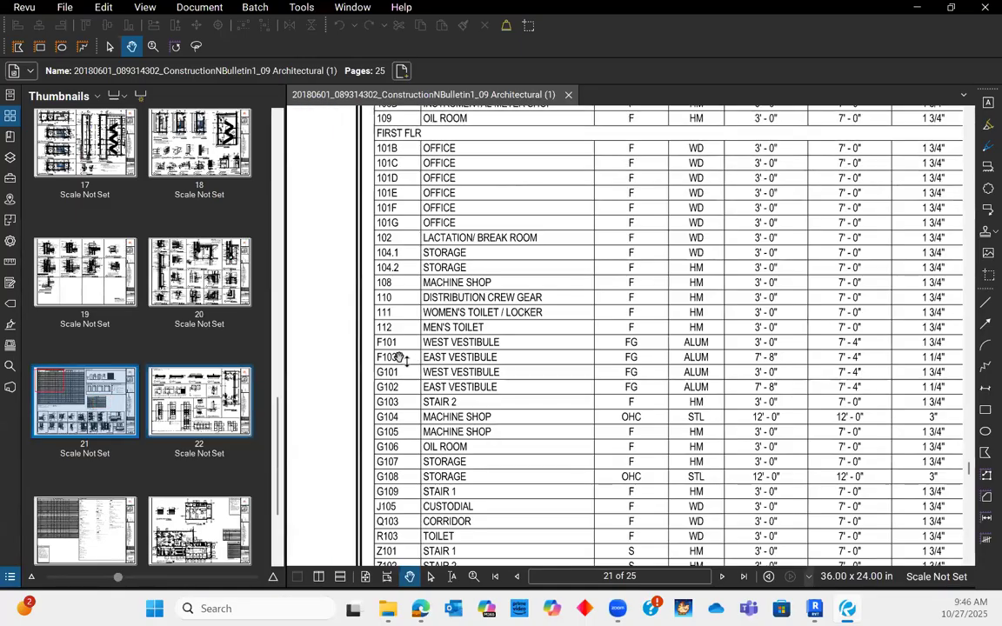
# Step: Highlight the whole F103 East Vestibule row of the door schedule in yellow
pyautogui.scroll(-1, 728, 366)
pyautogui.scroll(-4, 729, 366)
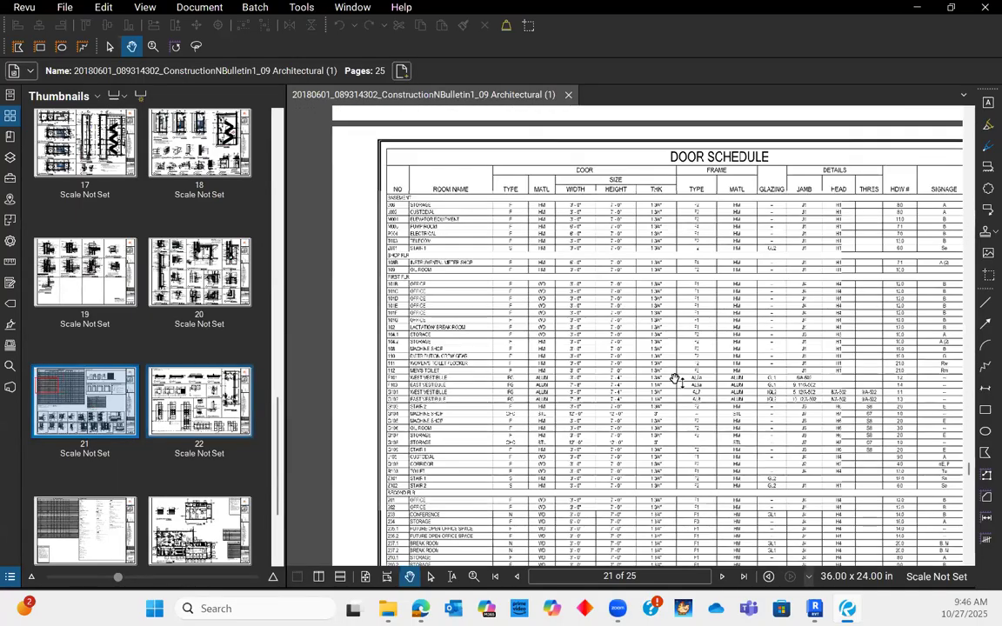
pyautogui.click(988, 124)
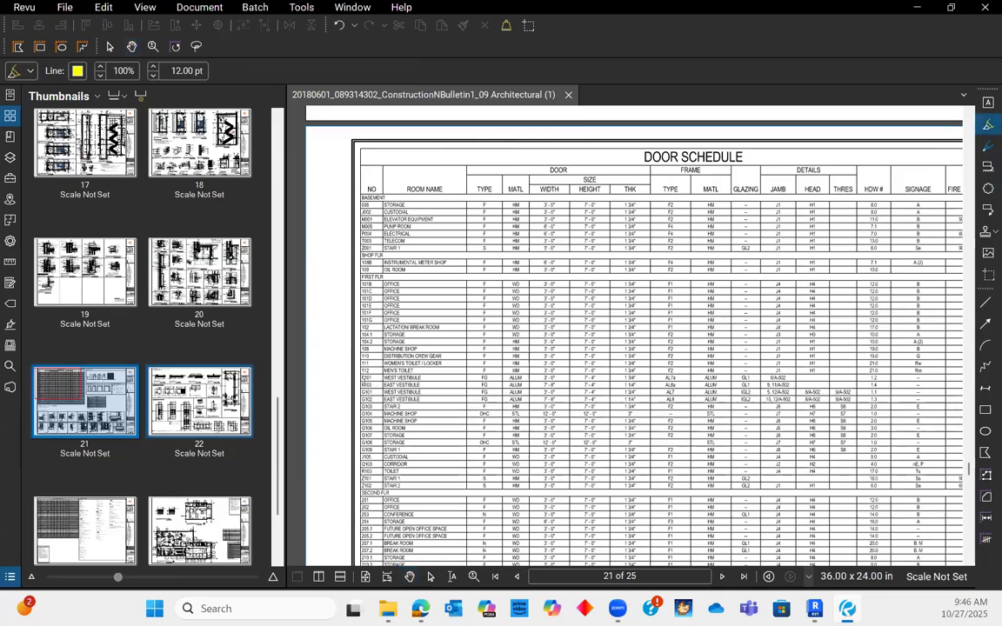
pyautogui.moveTo(420, 384); pyautogui.dragTo(950, 382)
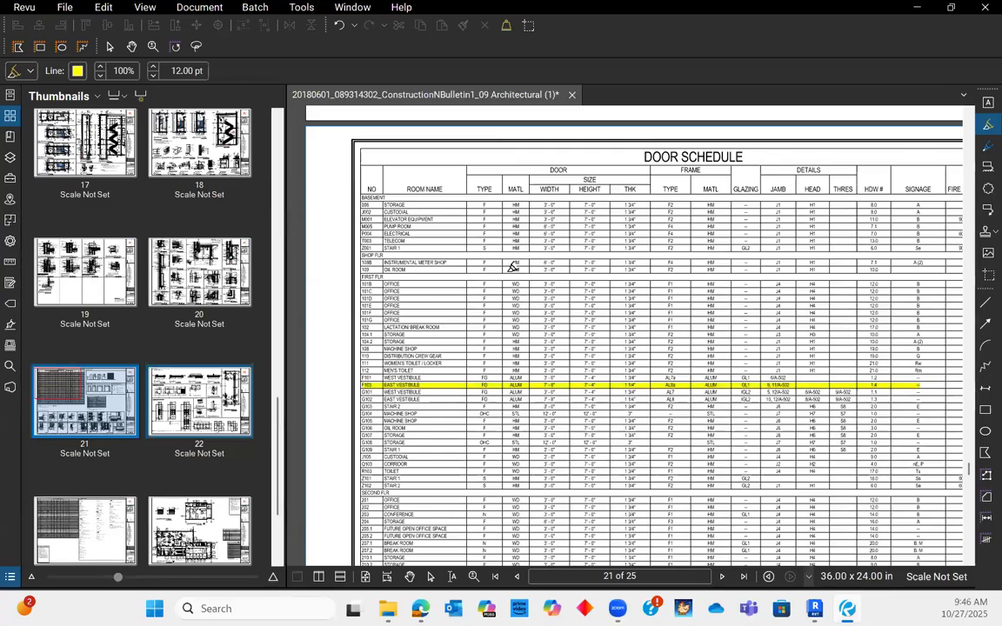
# Step: Examine the highlighted F103 row across the schedule for the door's width, height, frame type, glazing and detail references
pyautogui.scroll(1, 471, 237)
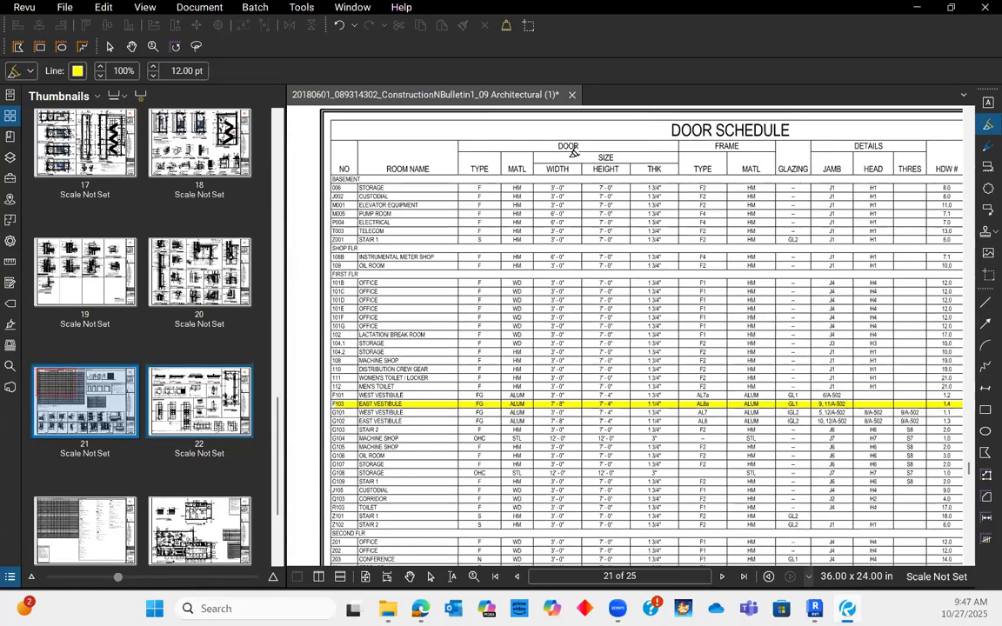
pyautogui.scroll(1, 576, 403)
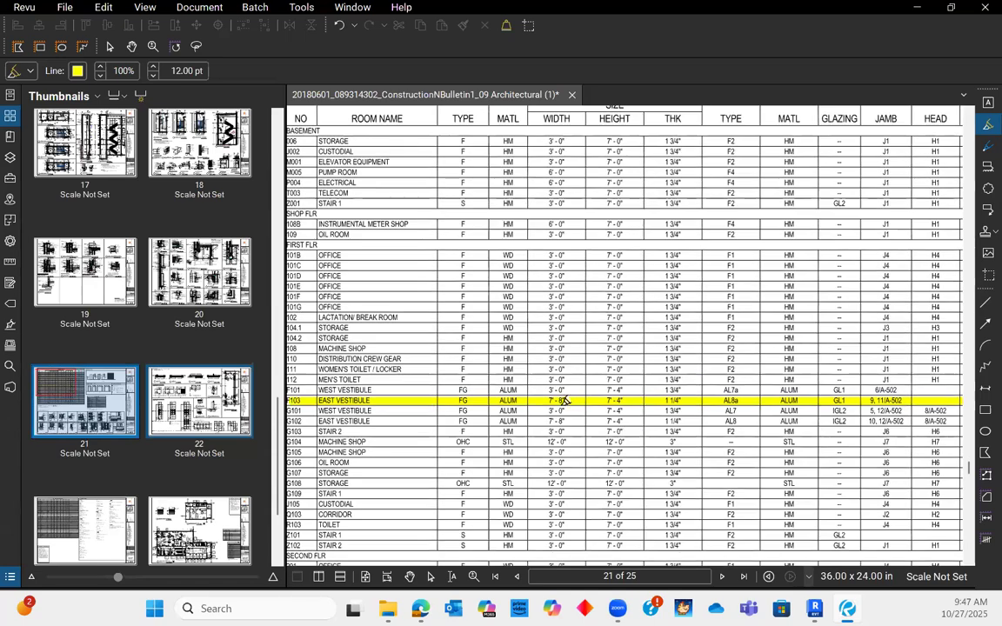
pyautogui.scroll(-2, 565, 402)
pyautogui.scroll(2, 648, 387)
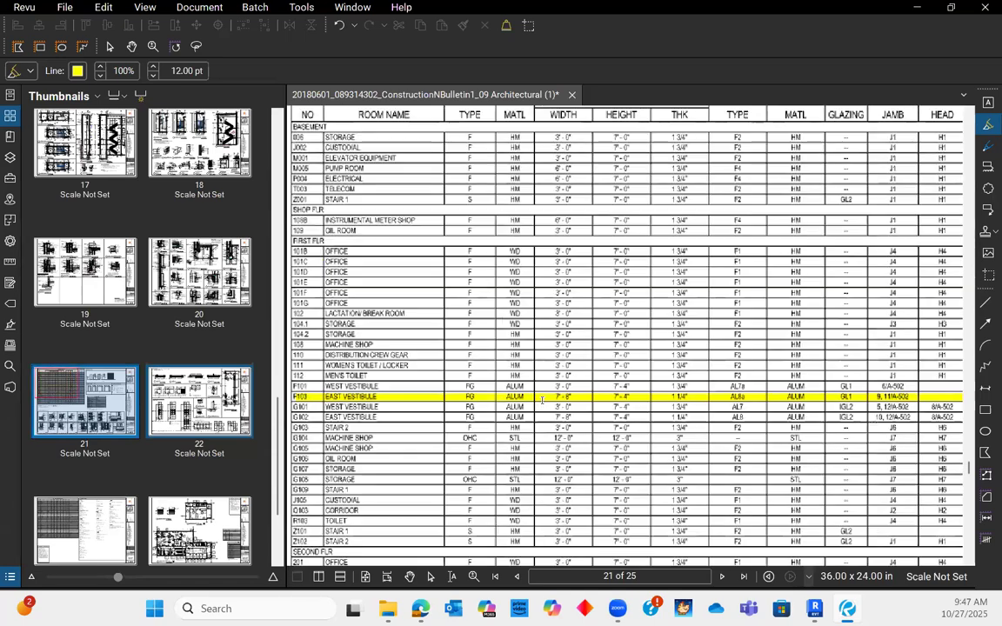
pyautogui.scroll(4, 698, 389)
pyautogui.scroll(-6, 709, 387)
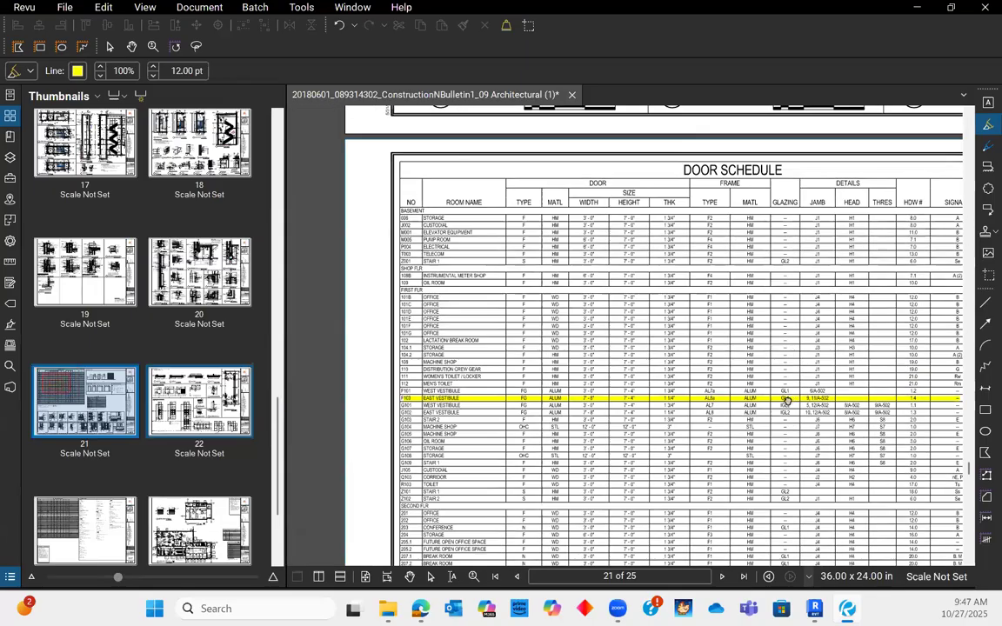
pyautogui.moveTo(787, 401); pyautogui.dragTo(722, 406, button='middle')
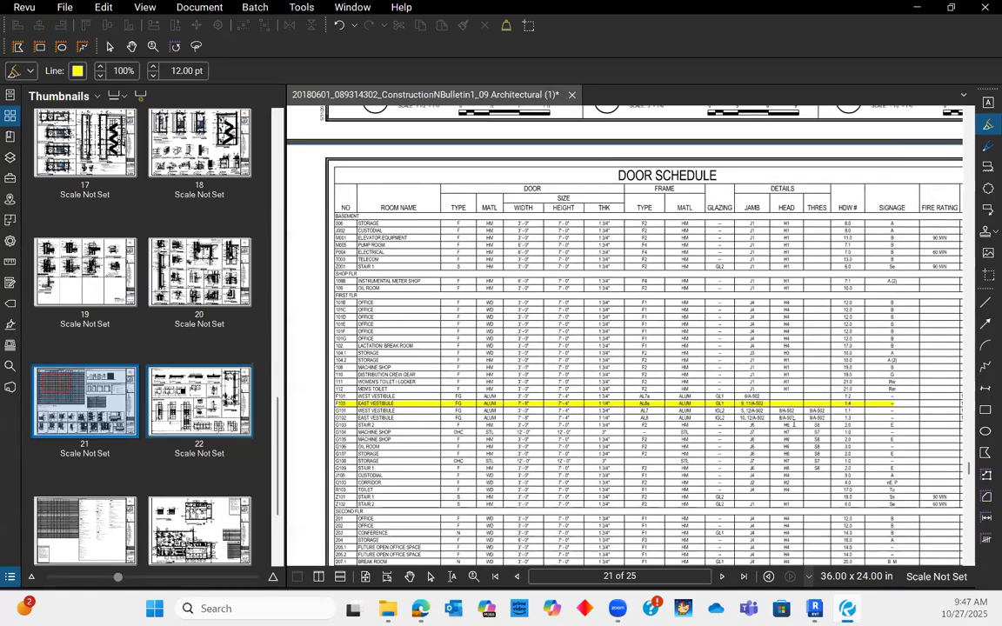
pyautogui.moveTo(570, 436); pyautogui.dragTo(535, 437, button='middle')
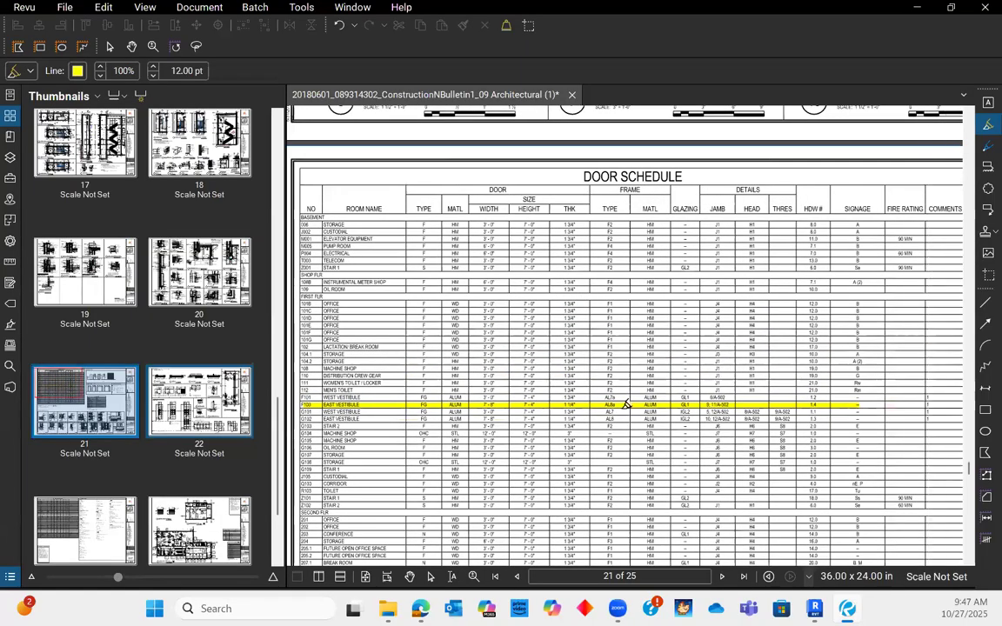
pyautogui.scroll(2, 627, 405)
pyautogui.scroll(-2, 745, 410)
pyautogui.moveTo(822, 413); pyautogui.dragTo(754, 416, button='middle')
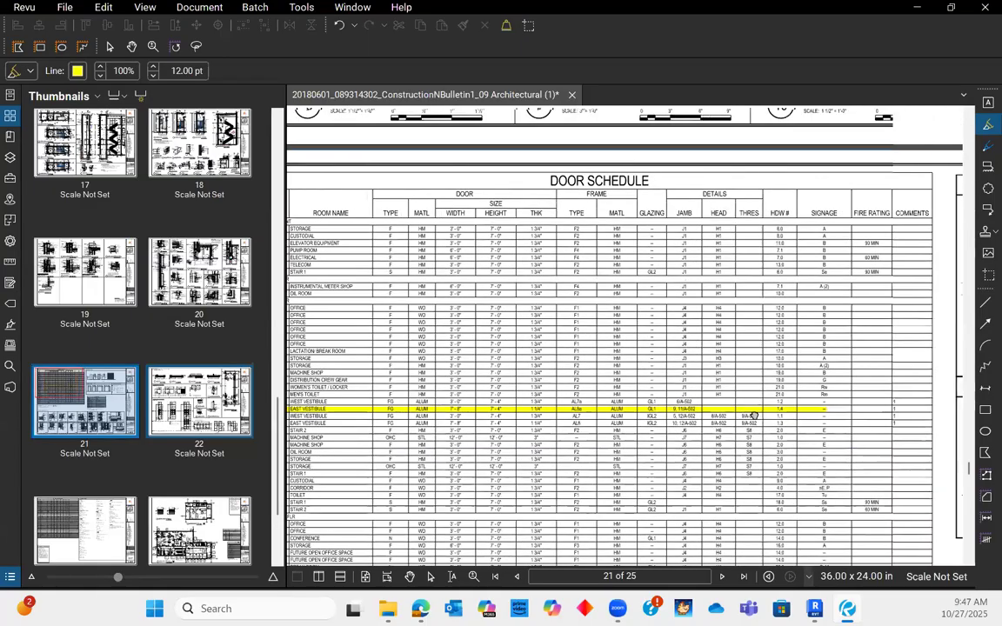
pyautogui.scroll(4, 636, 415)
pyautogui.scroll(3, 636, 415)
pyautogui.scroll(-6, 633, 418)
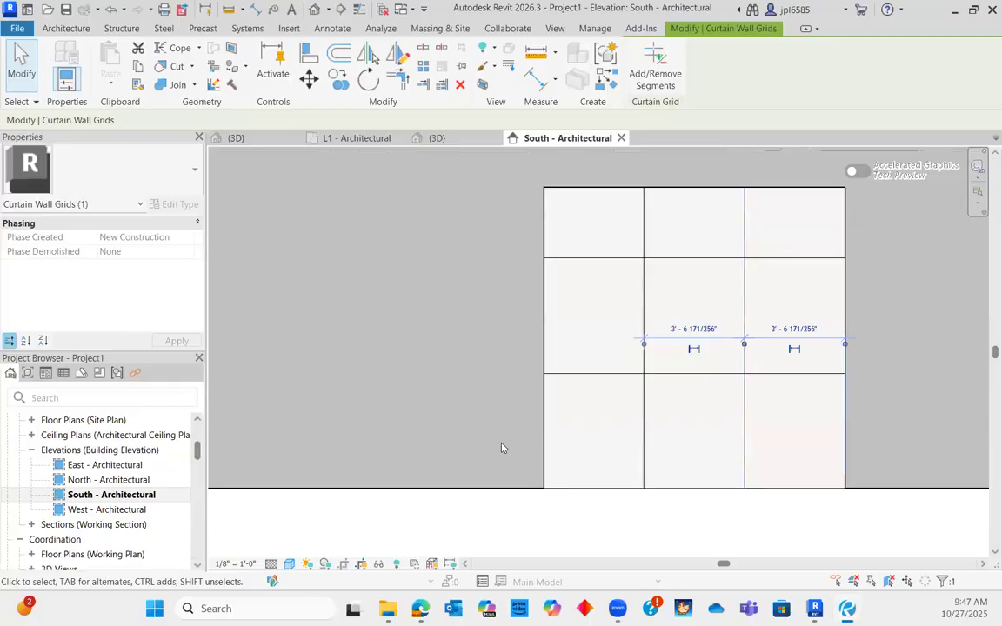
# Step: Switch to Revit and set the right vertical grid line 7' 8" from the left edge of the curtain wall
pyautogui.scroll(-2, 501, 448)
pyautogui.scroll(2, 522, 304)
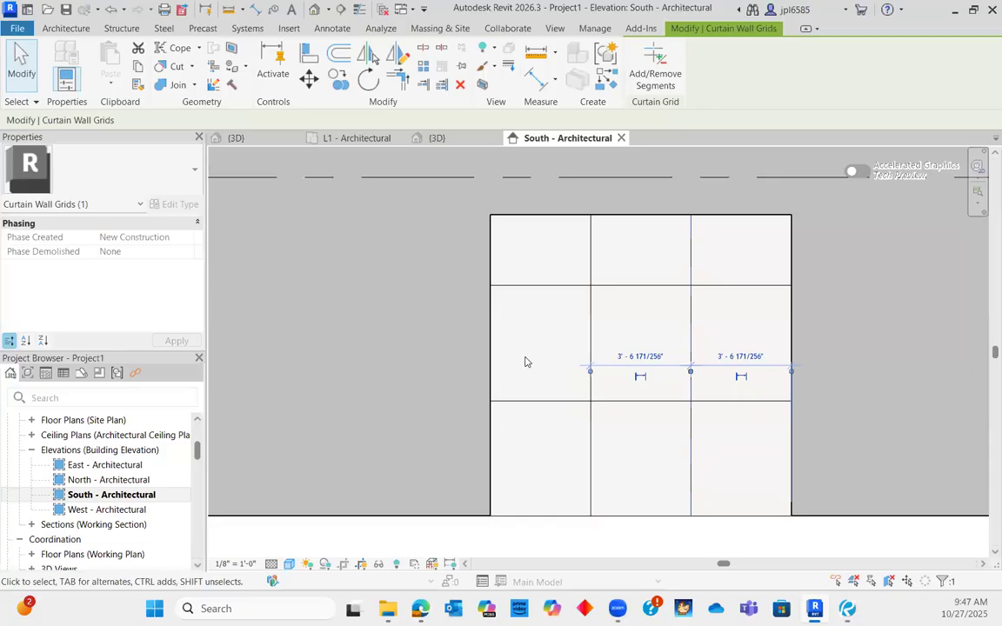
pyautogui.scroll(-2, 561, 404)
pyautogui.scroll(2, 577, 297)
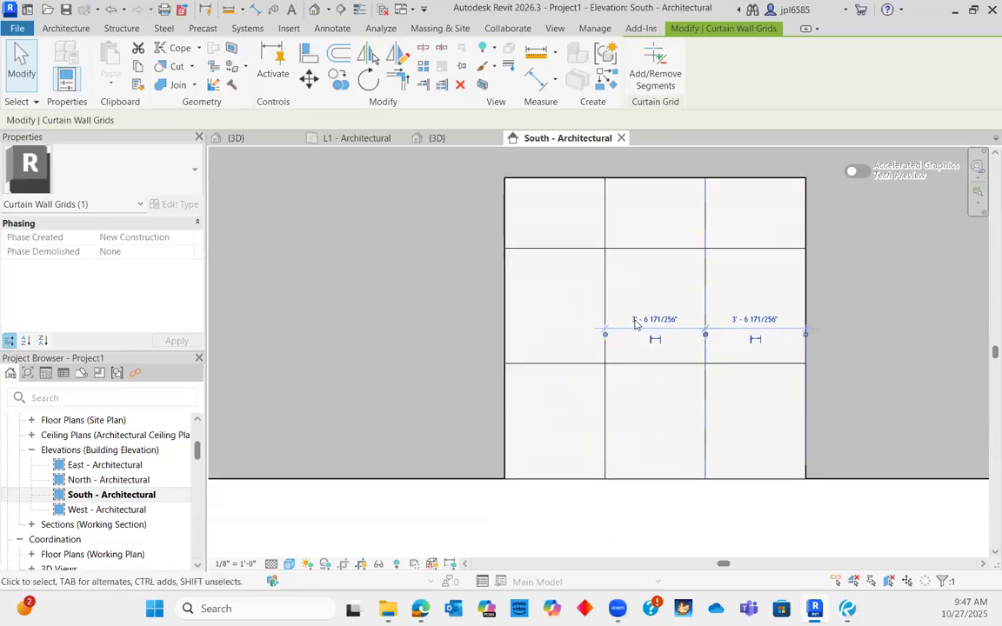
pyautogui.moveTo(605, 337); pyautogui.dragTo(505, 340)
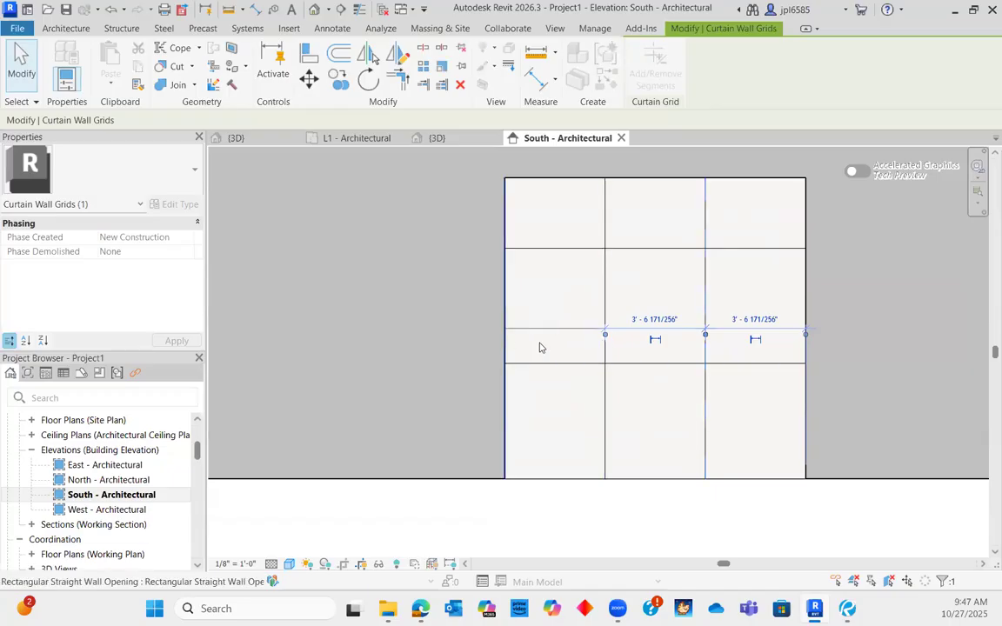
pyautogui.click(606, 319)
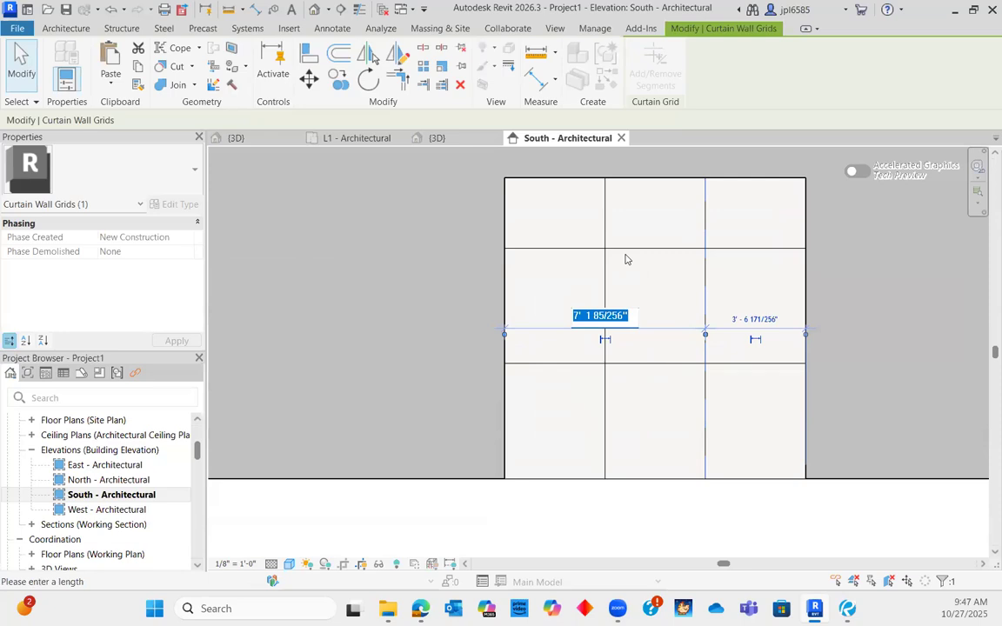
pyautogui.write("7' 8")
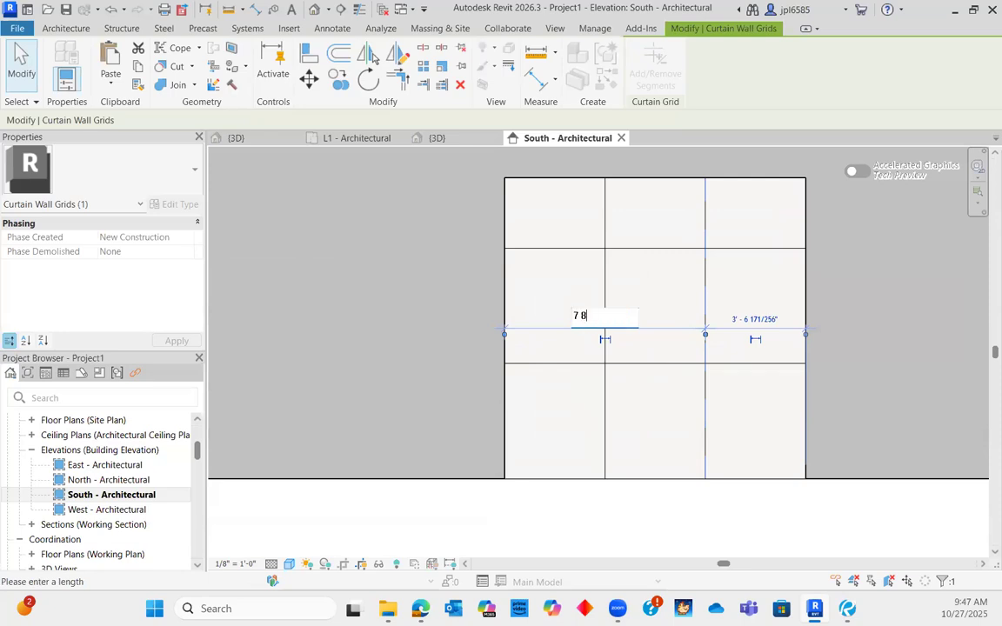
pyautogui.write(' - 8')
pyautogui.press('Return')
# Step: Set the upper horizontal grid line 7' 4" above the base of the curtain wall
pyautogui.click(632, 244)
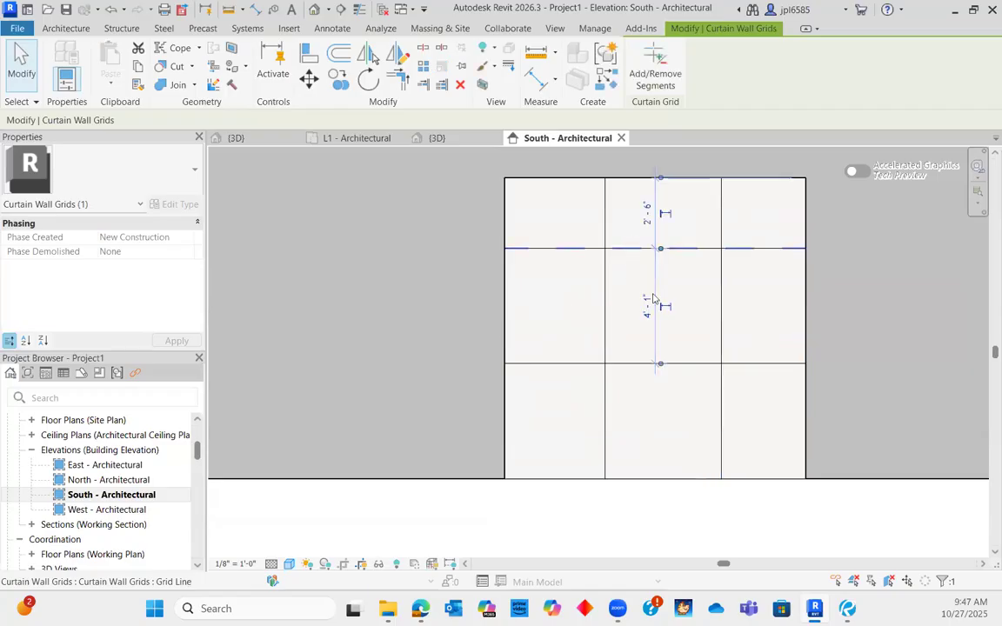
pyautogui.moveTo(660, 480); pyautogui.dragTo(660, 479)
pyautogui.click(647, 370)
pyautogui.write('7')
pyautogui.press('Return')
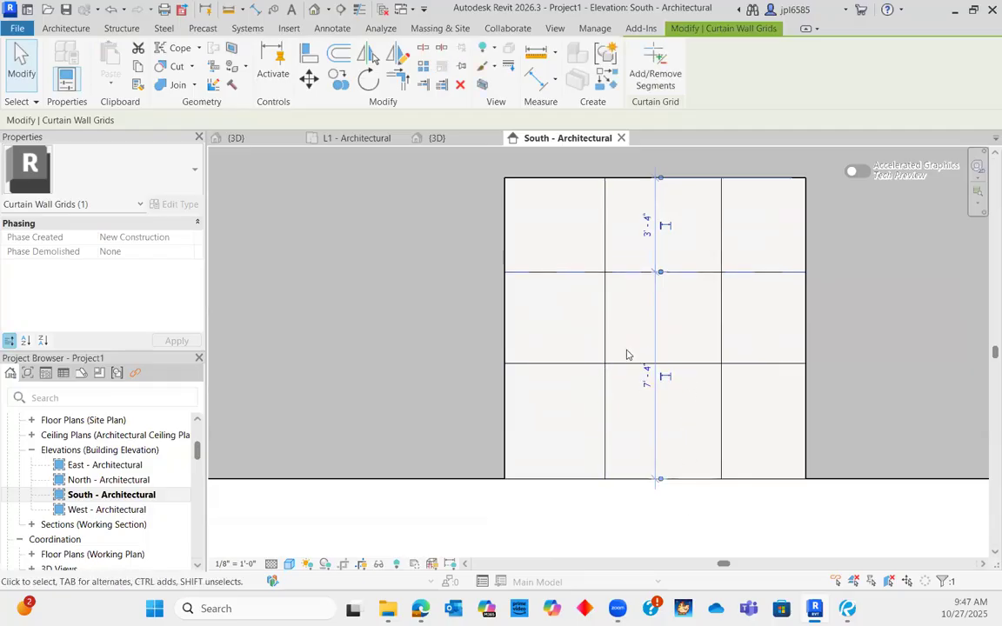
pyautogui.press('Escape')
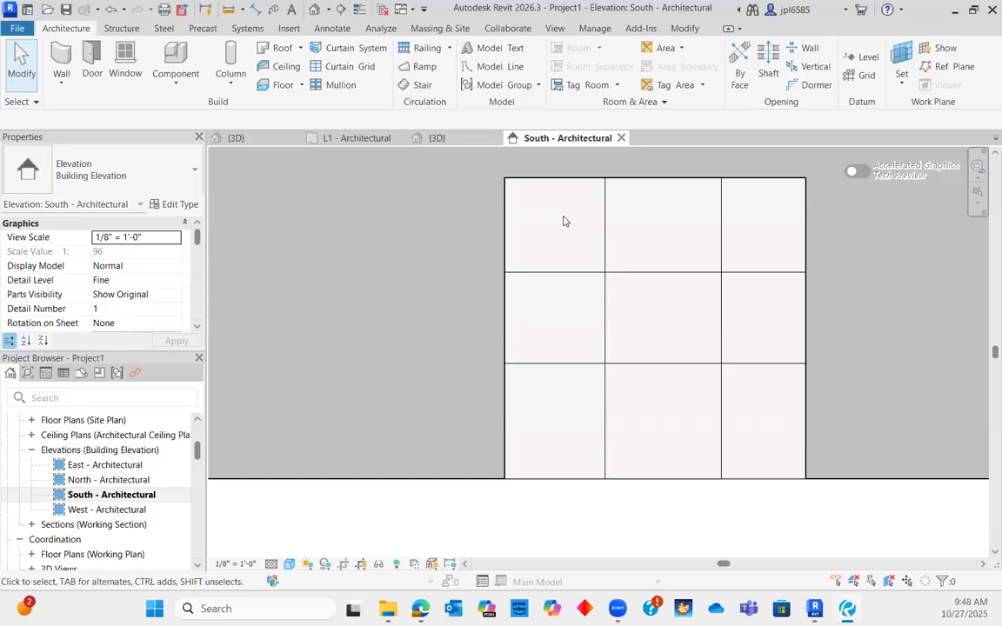
# Step: Place an aligned dimension string below the curtain wall from its left edge through both vertical grid lines
pyautogui.click(606, 240)
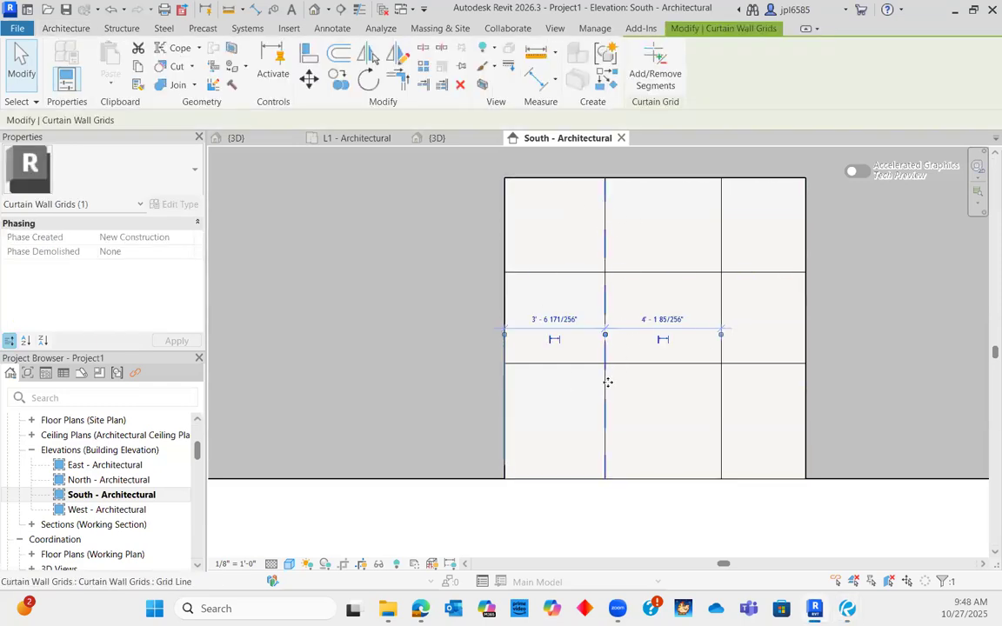
pyautogui.scroll(-2, 576, 407)
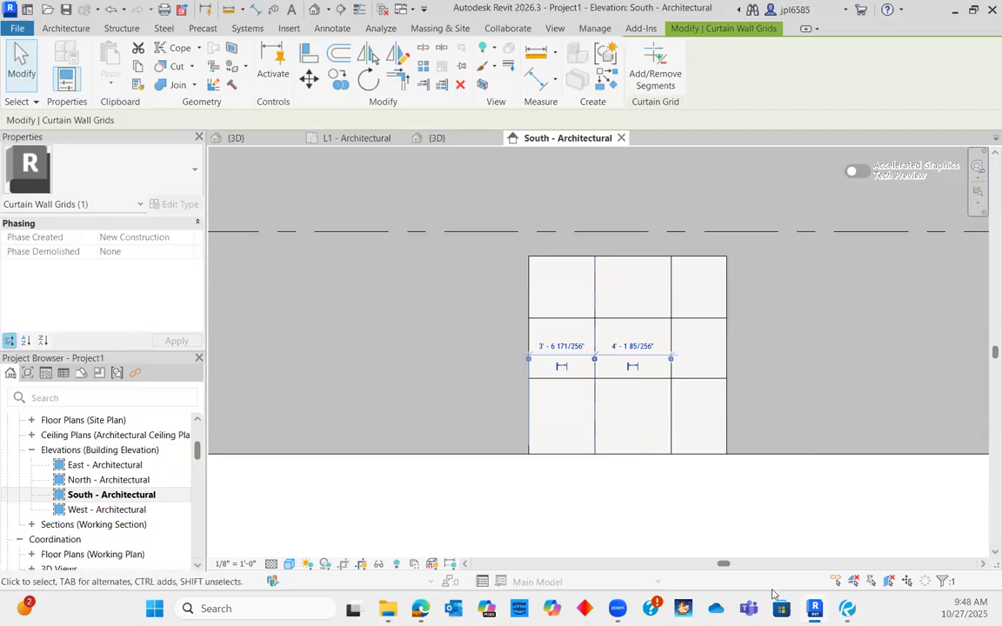
pyautogui.press('Escape')
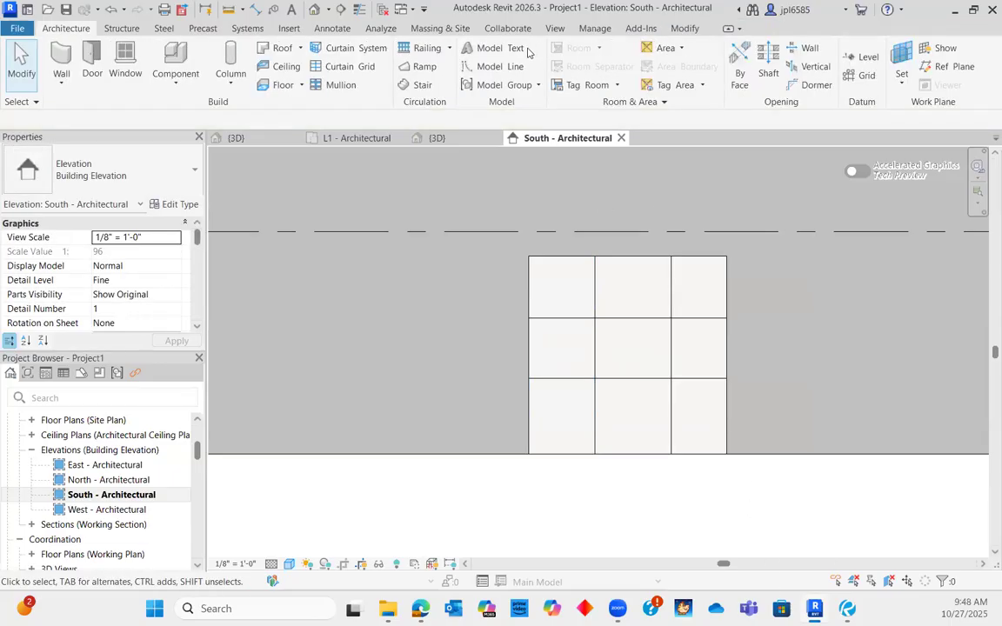
pyautogui.click(255, 11)
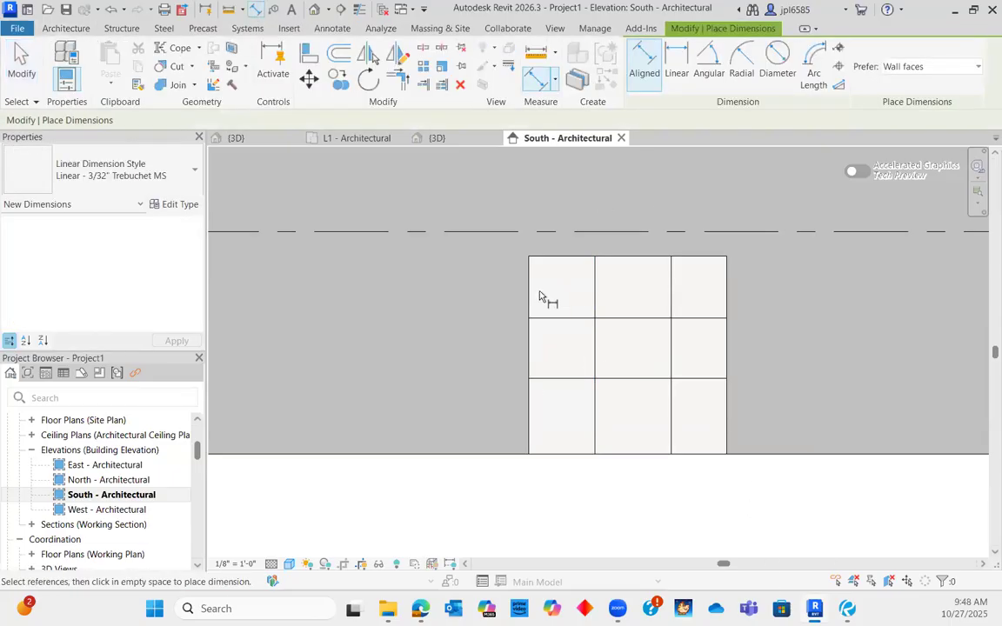
pyautogui.click(528, 298)
pyautogui.click(595, 297)
pyautogui.click(671, 295)
pyautogui.click(615, 511)
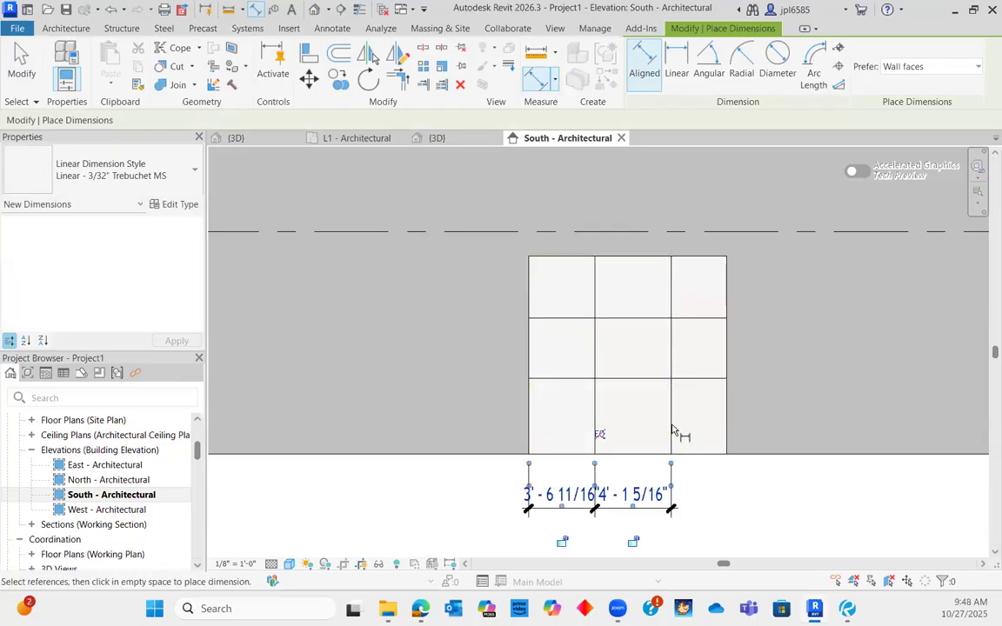
pyautogui.click(626, 467)
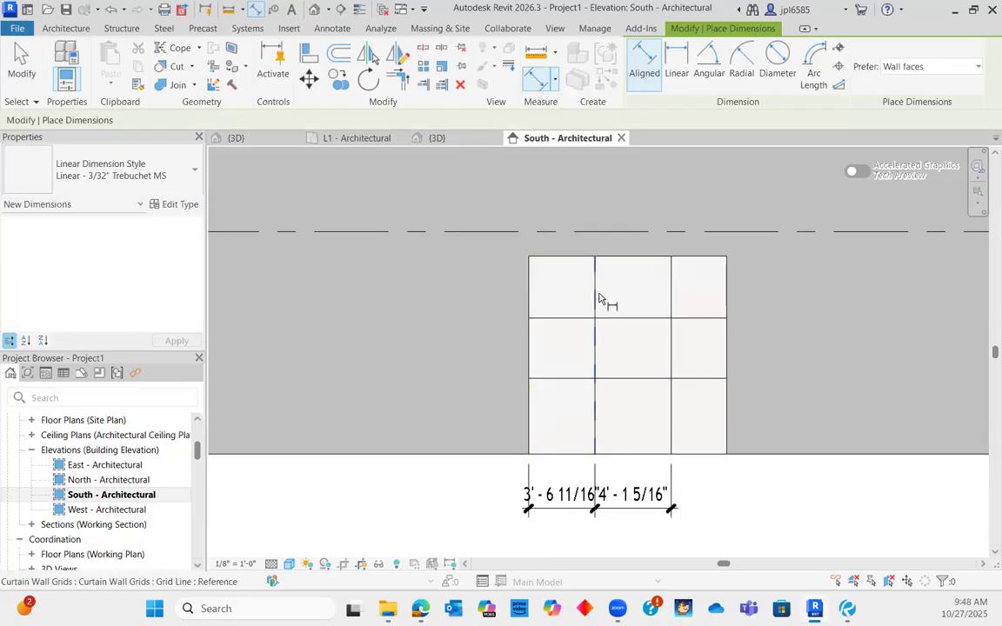
pyautogui.press('Escape')
pyautogui.press('Escape')
# Step: Apply the equality constraint to the dimension string so the left vertical grid line is centred in the door width
pyautogui.click(596, 306)
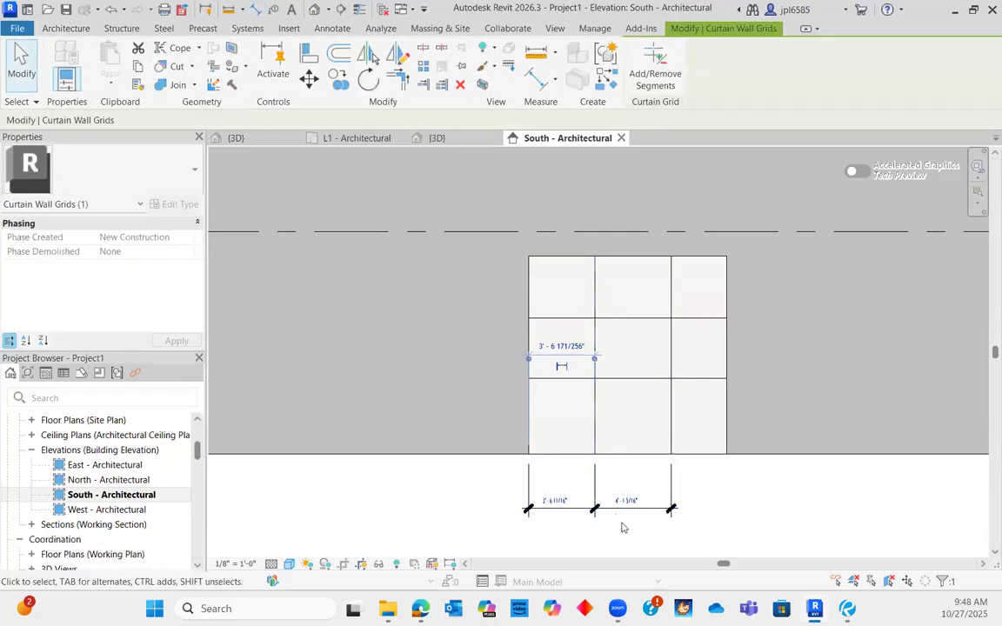
pyautogui.press('Escape')
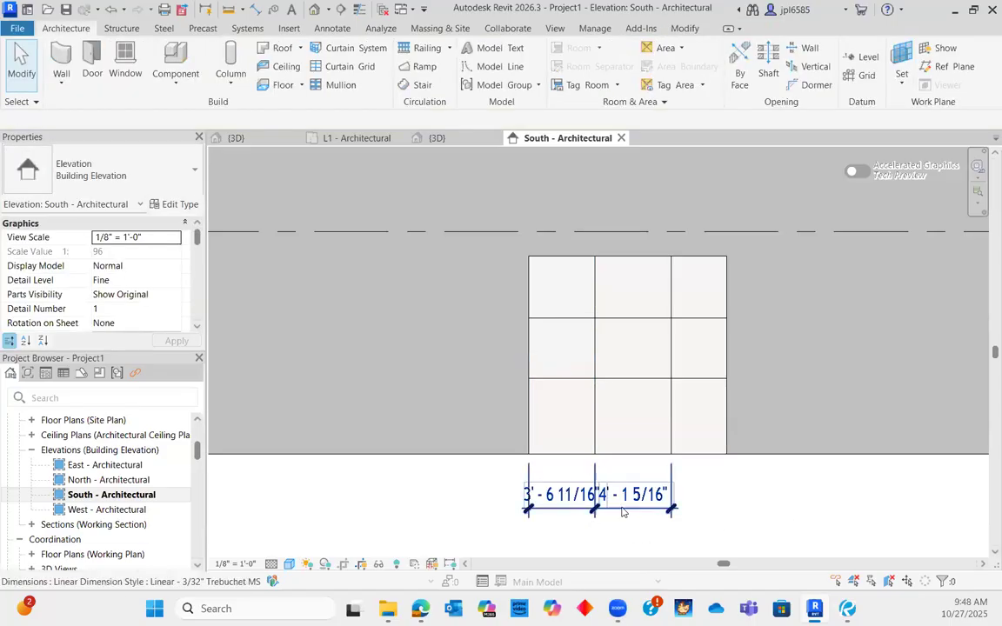
pyautogui.click(606, 516)
pyautogui.click(599, 432)
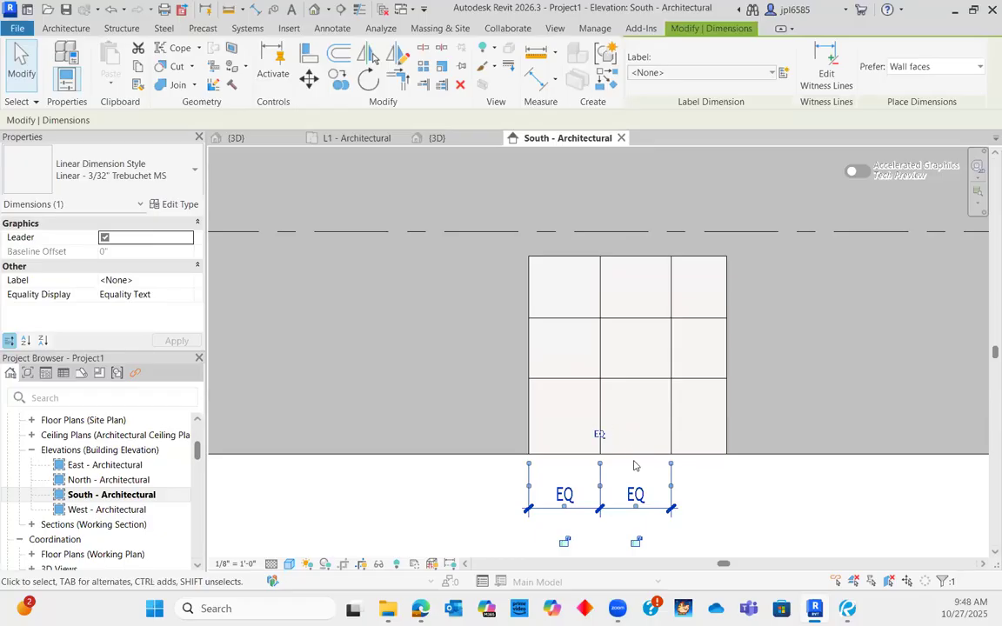
# Step: Place an aligned dimension string beside the curtain wall from its base through both horizontal grid lines to its top edge
pyautogui.scroll(-1, 733, 424)
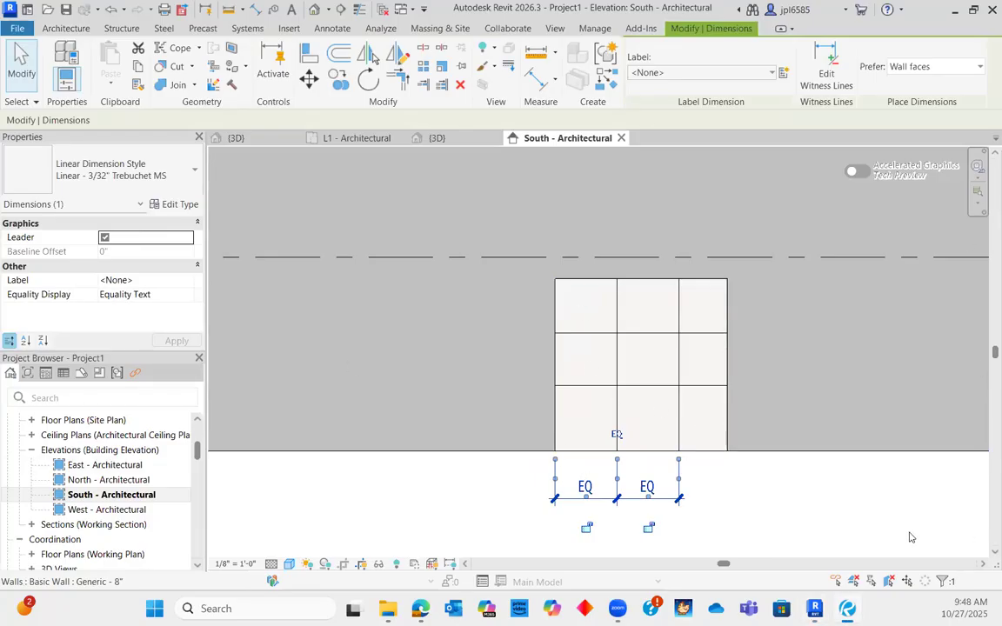
pyautogui.click(548, 87)
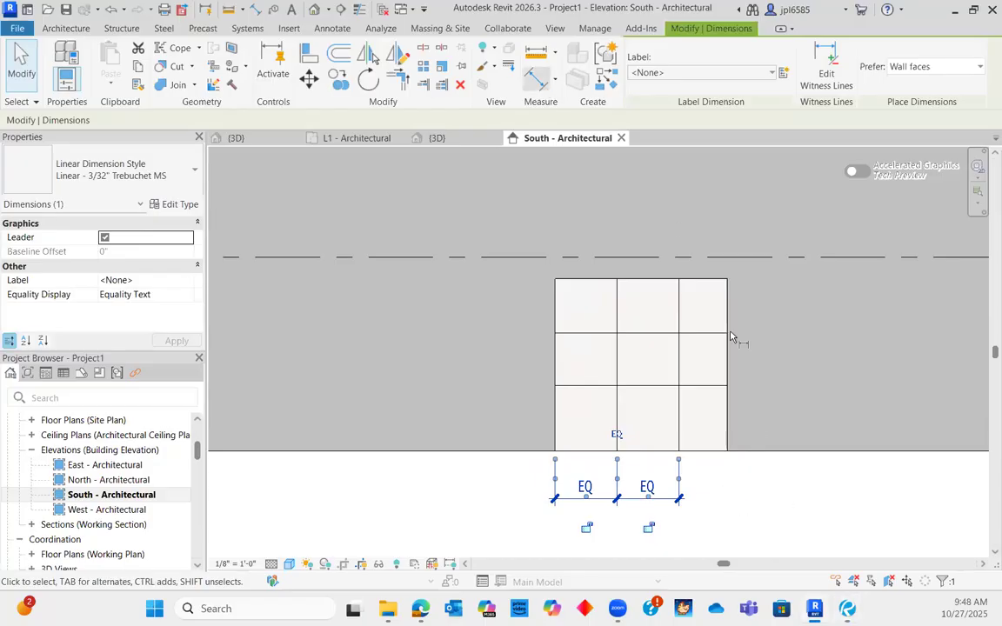
pyautogui.click(713, 440)
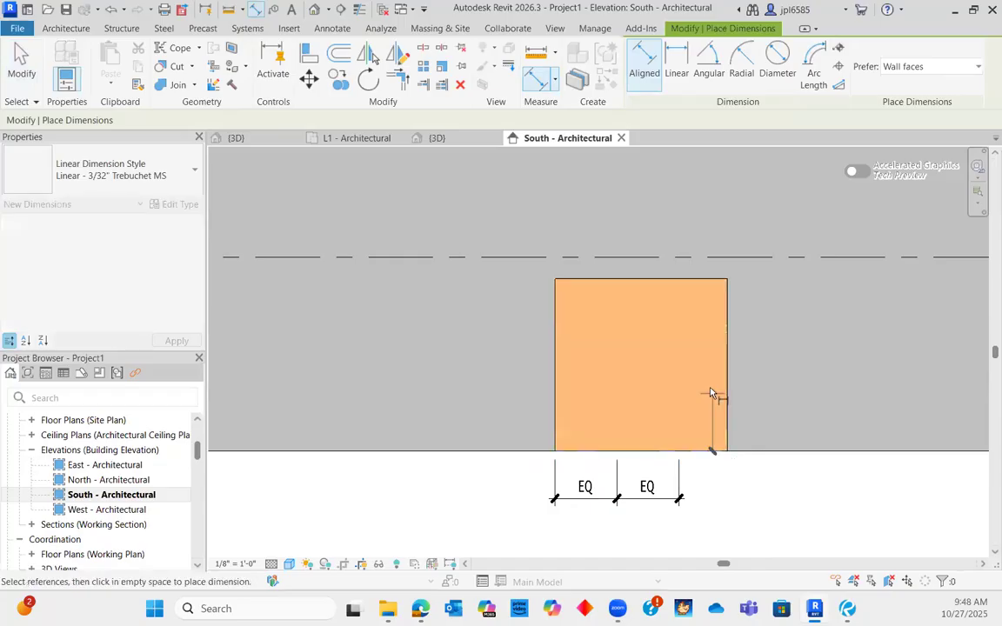
pyautogui.click(711, 389)
pyautogui.click(713, 334)
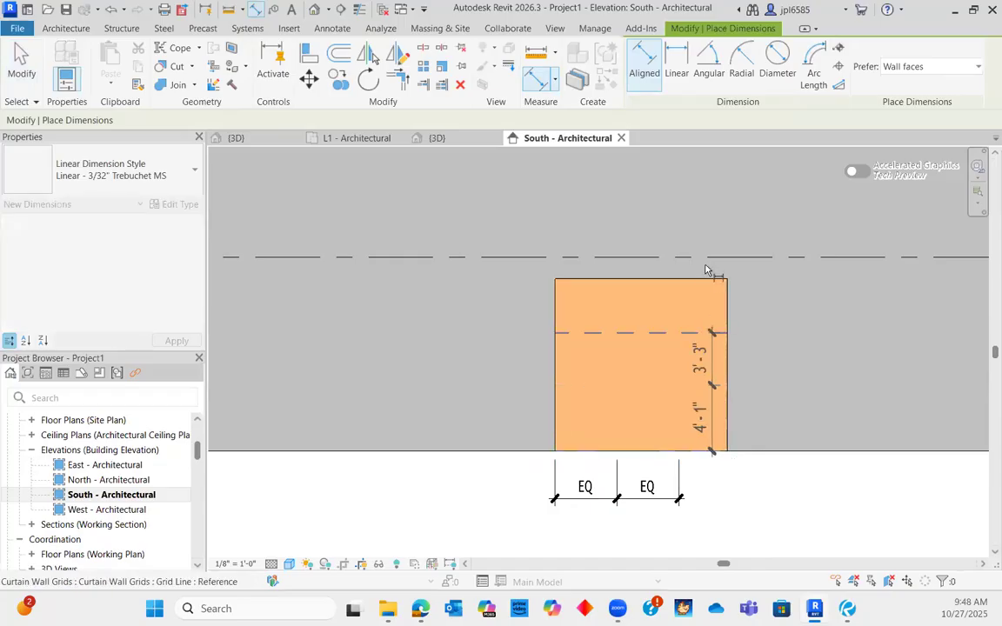
pyautogui.click(709, 281)
pyautogui.click(806, 348)
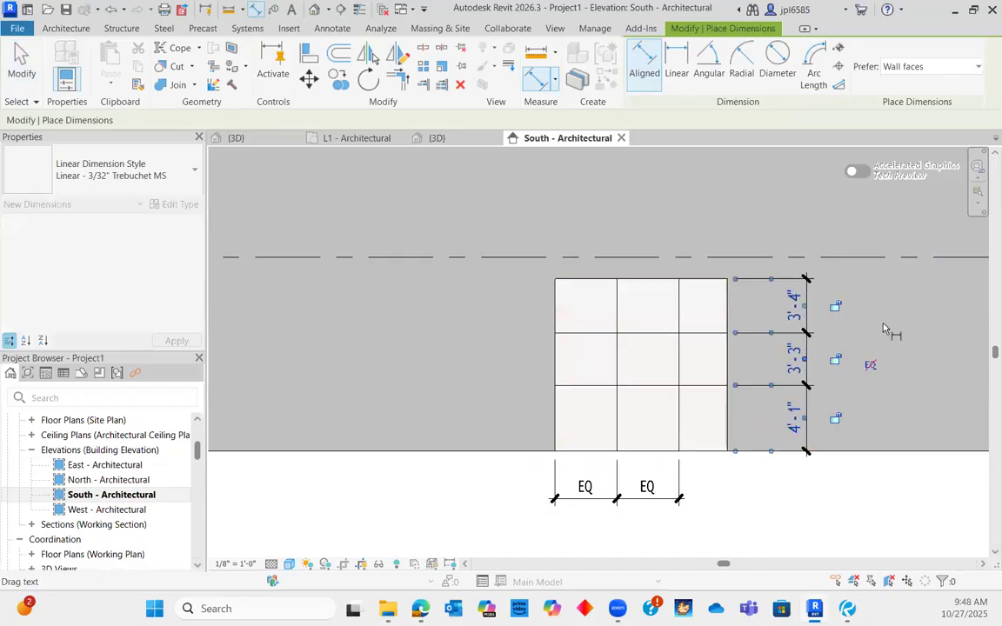
pyautogui.press('Escape')
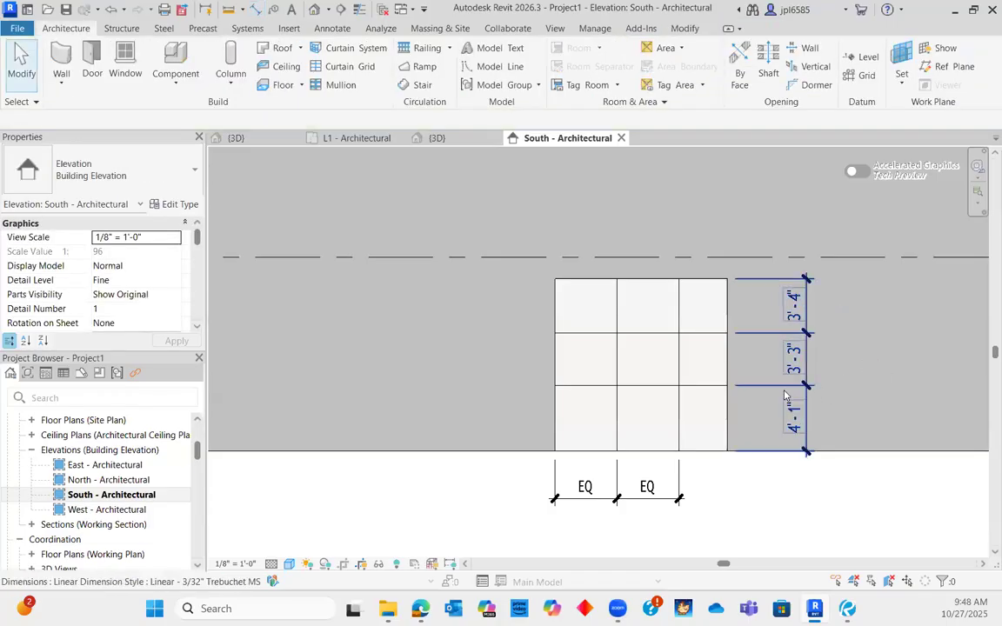
# Step: Try the equality constraint on the full-height dimension string, undo it and delete the string
pyautogui.click(852, 380)
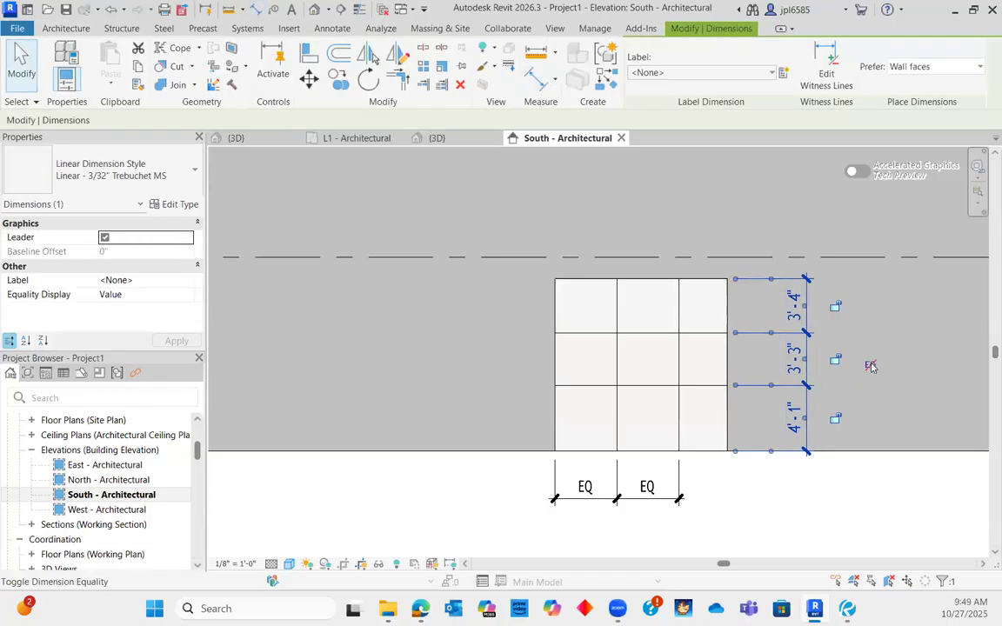
pyautogui.click(869, 366)
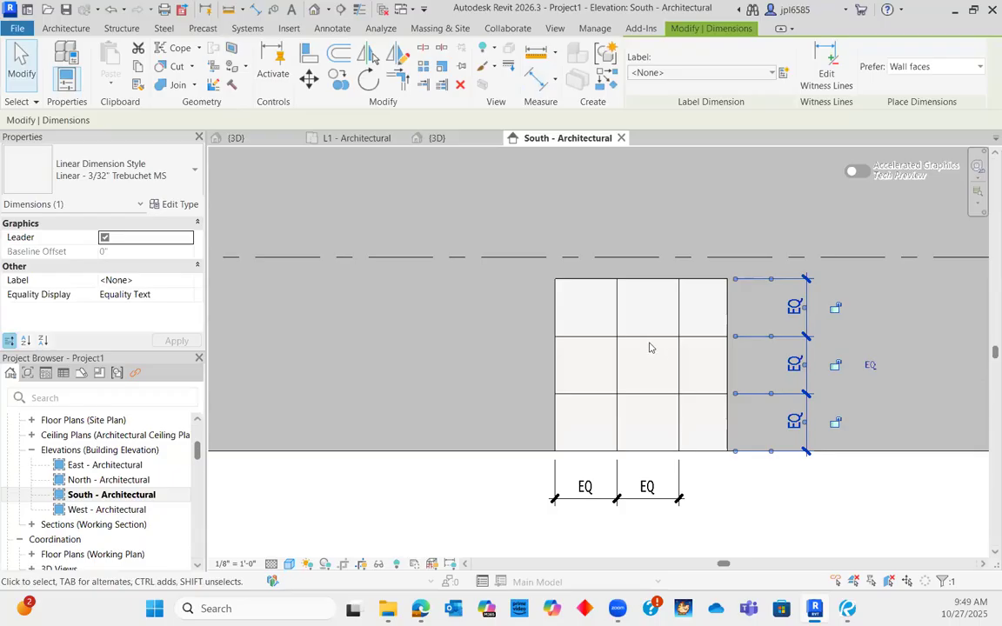
pyautogui.hotkey('ctrl', 'z')
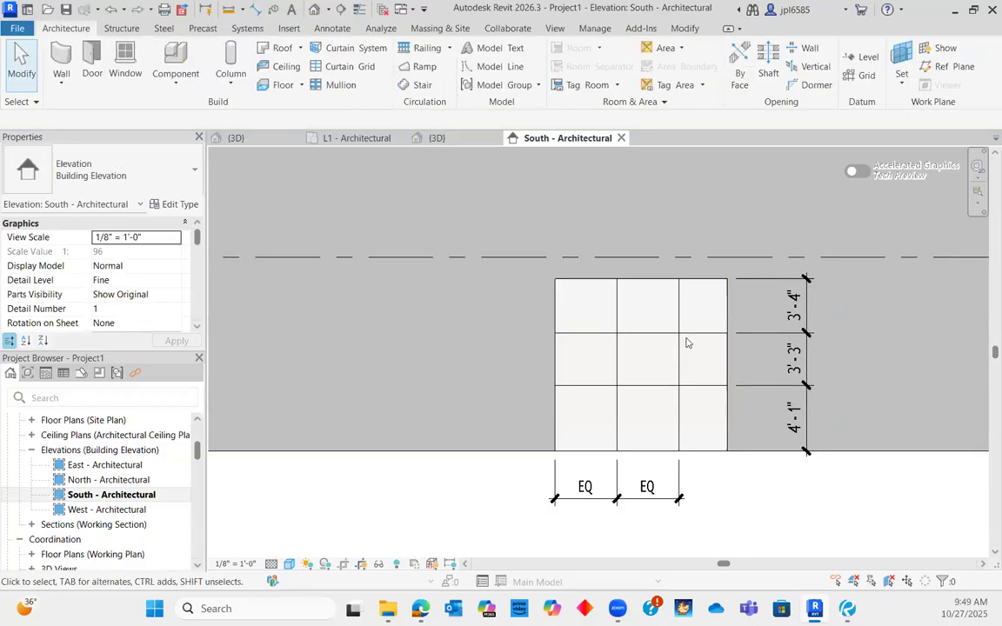
pyautogui.click(758, 331)
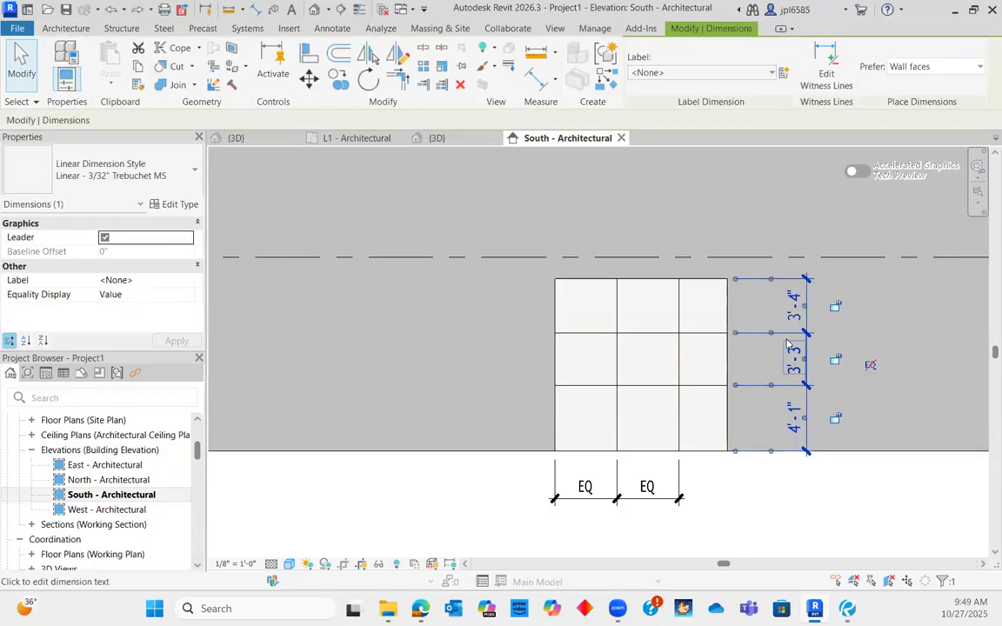
pyautogui.press('Delete')
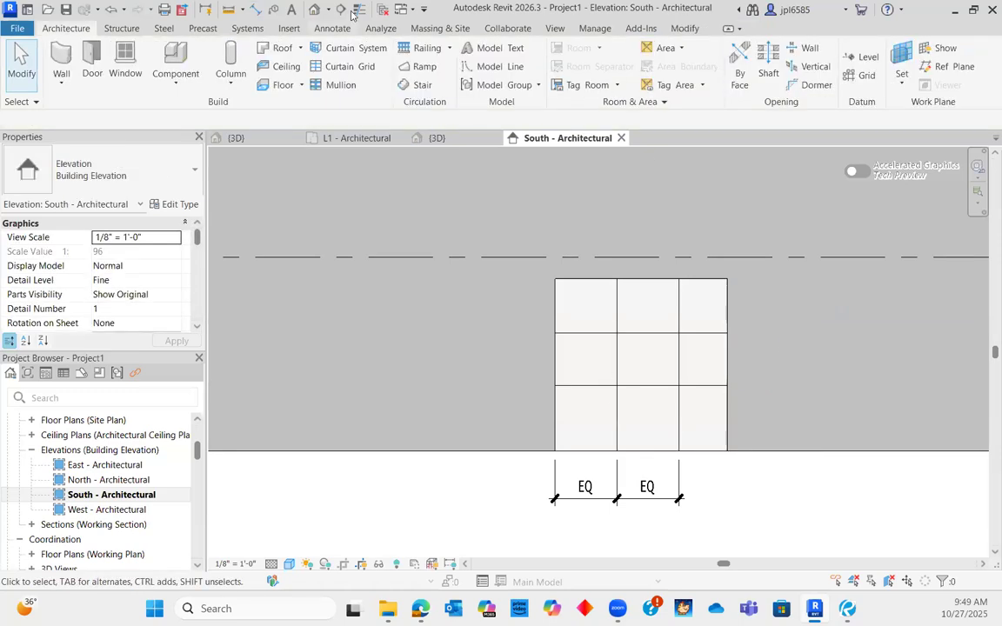
# Step: Dimension from the curtain wall's base through the lower to the upper horizontal grid line and apply the equality constraint
pyautogui.click(258, 10)
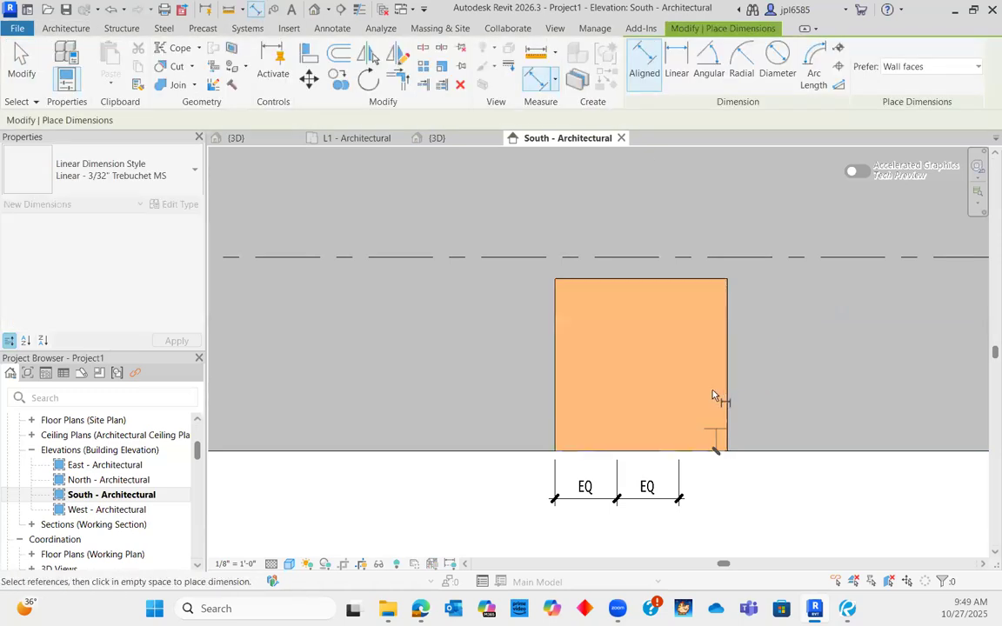
pyautogui.click(715, 385)
pyautogui.click(715, 335)
pyautogui.click(768, 377)
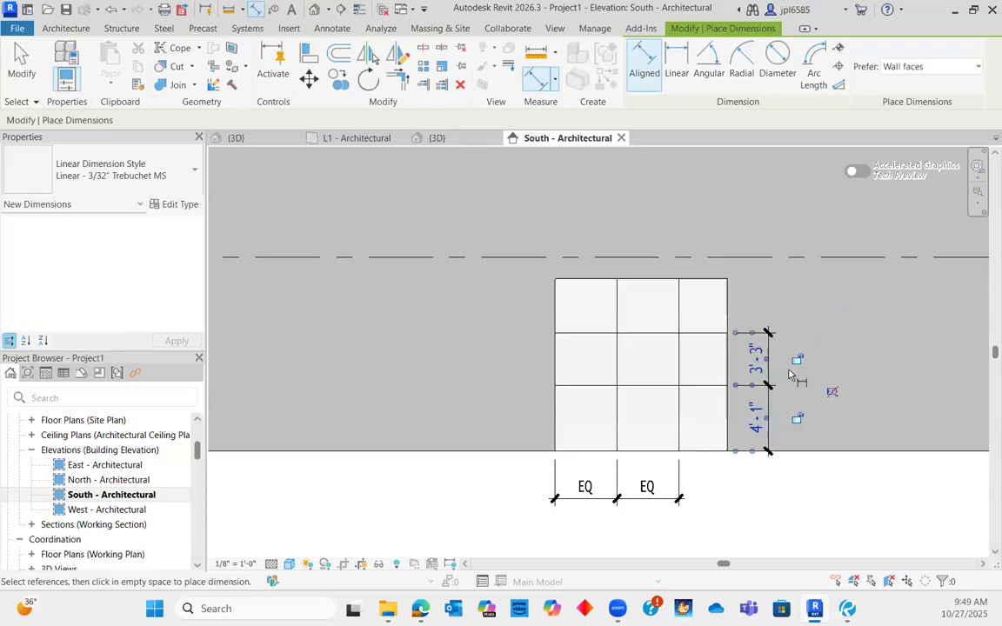
pyautogui.click(833, 394)
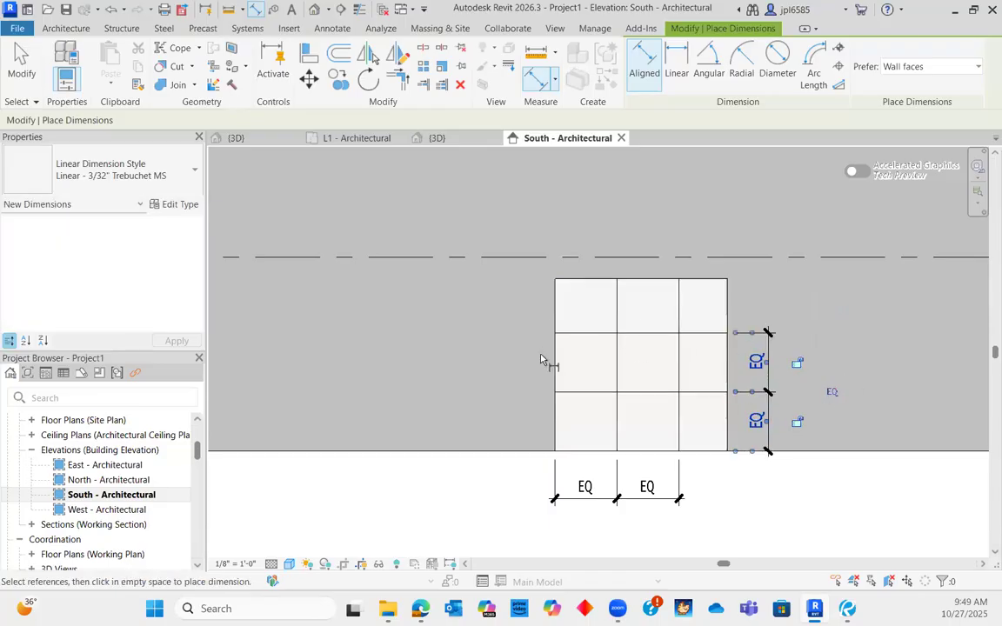
pyautogui.press('Escape')
pyautogui.press('Escape')
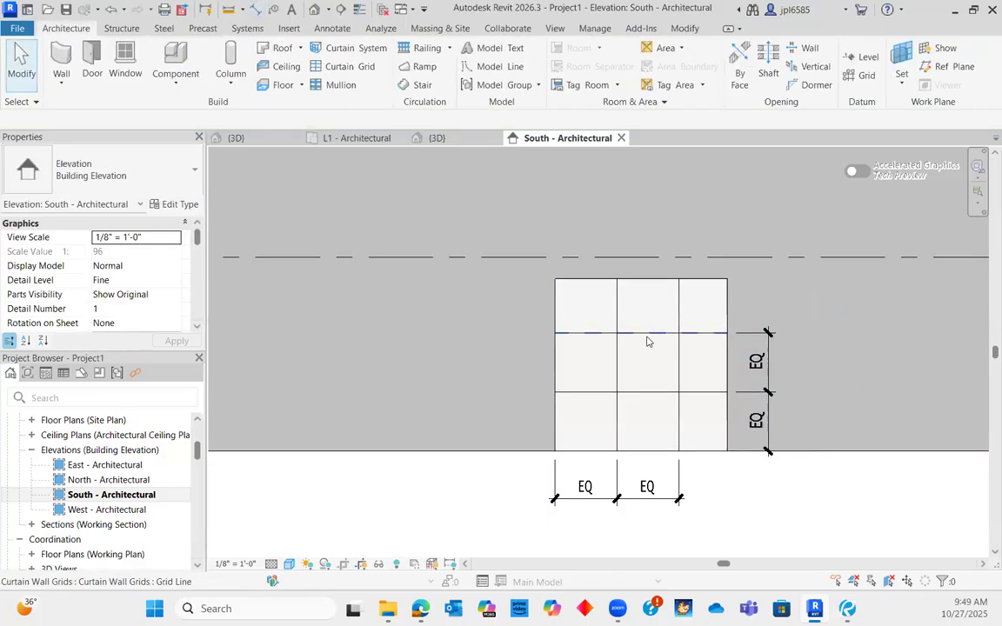
# Step: Remove the left vertical and lower horizontal grid segments inside the door area, below the upper horizontal grid line
pyautogui.click(645, 344)
pyautogui.click(679, 365)
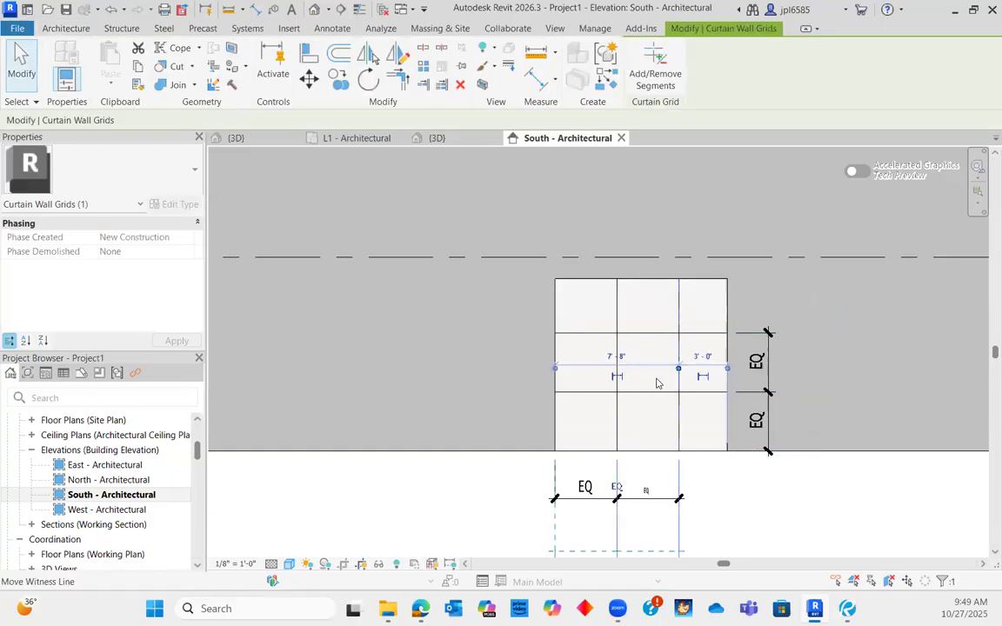
pyautogui.press('Escape')
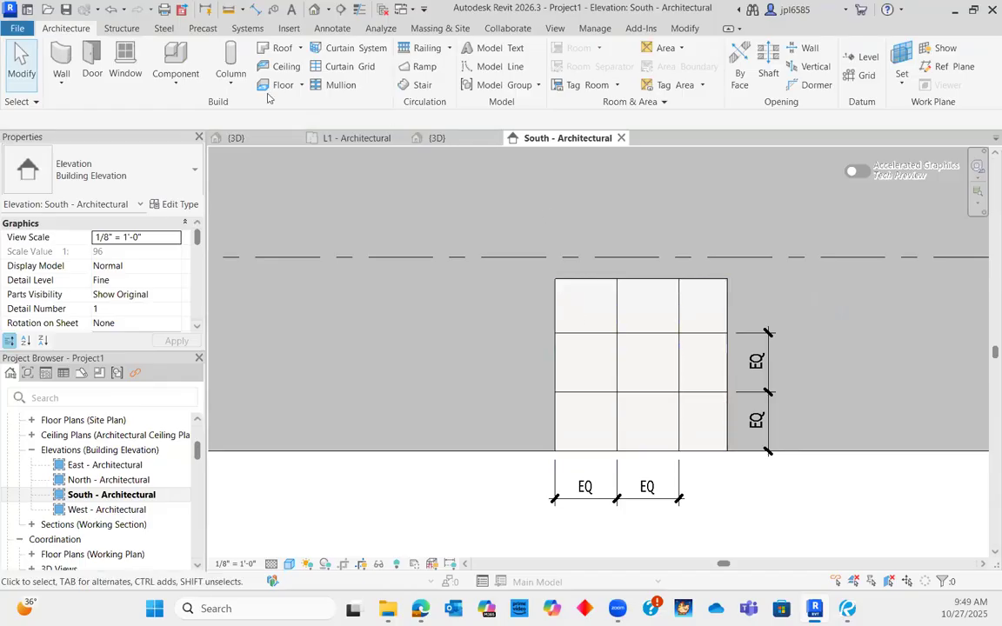
pyautogui.click(616, 374)
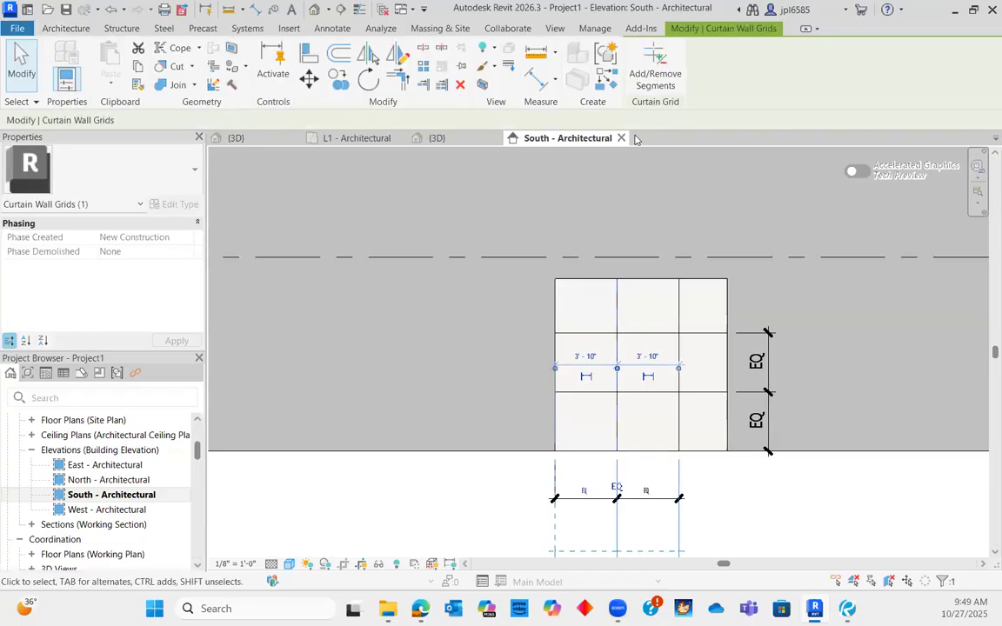
pyautogui.click(654, 80)
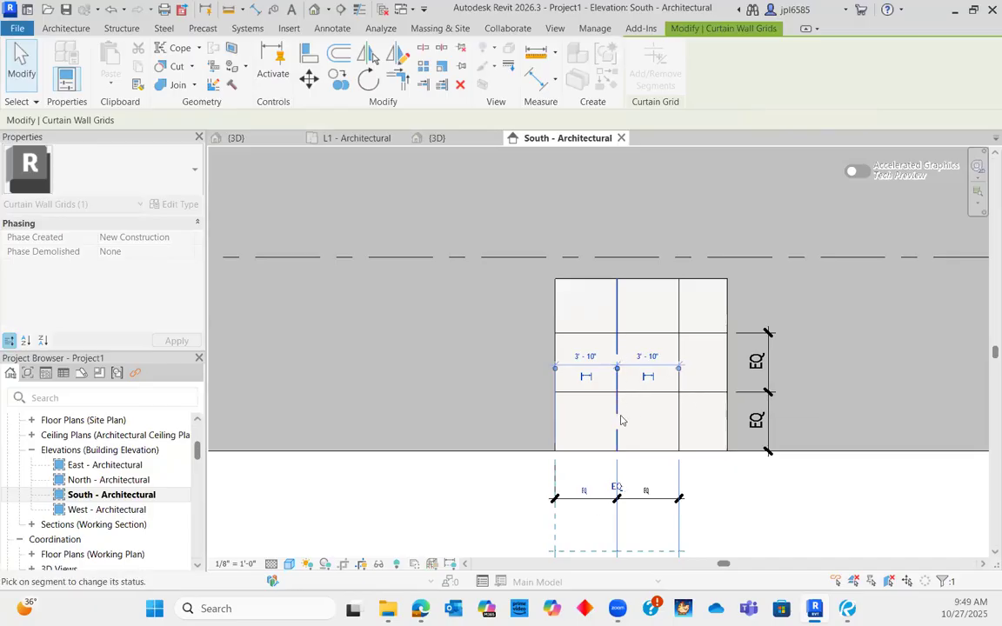
pyautogui.press('Delete')
pyautogui.press('Escape')
pyautogui.click(602, 392)
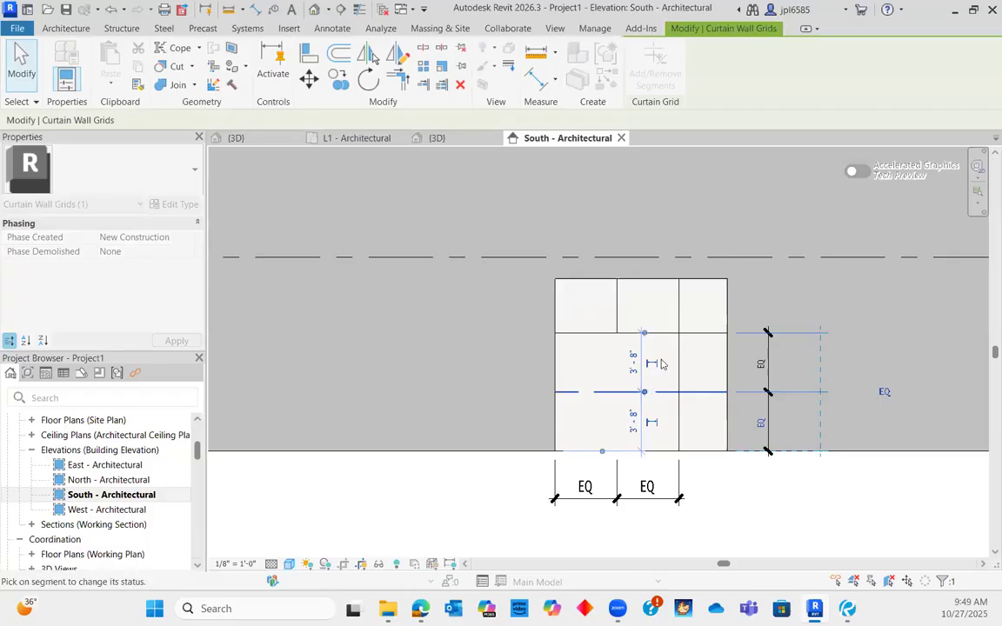
pyautogui.press('Delete')
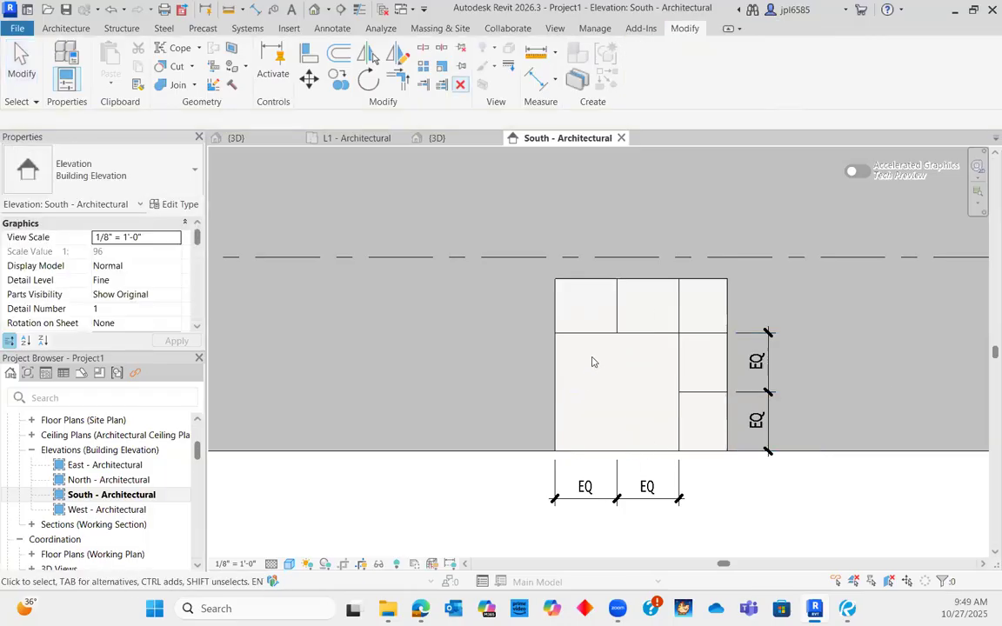
# Step: Place 2.5" x 5" rectangular mullions on all grid lines of the curtain wall
pyautogui.scroll(2, 613, 387)
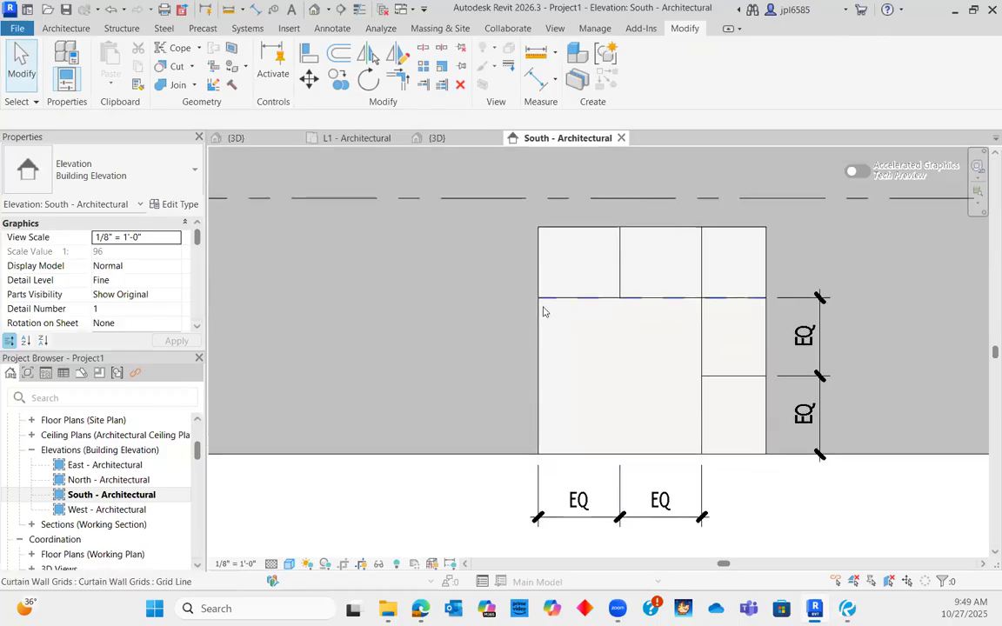
pyautogui.click(67, 29)
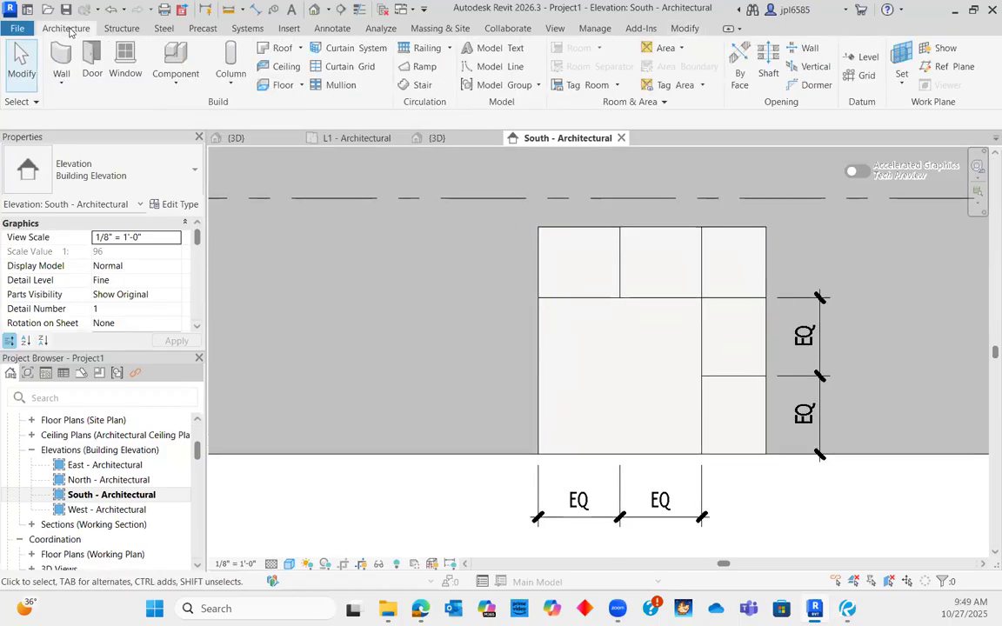
pyautogui.click(343, 66)
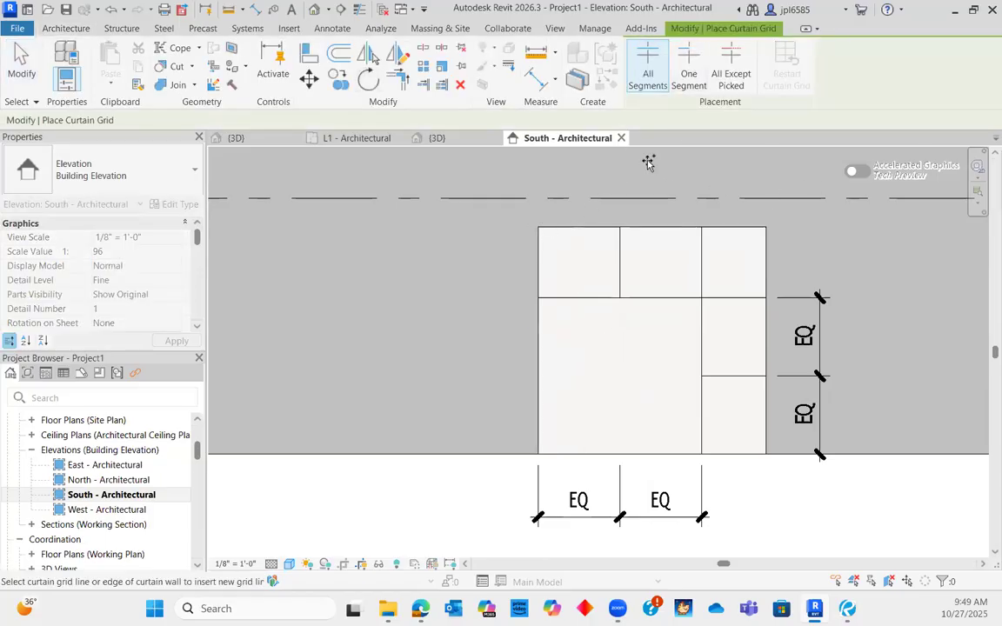
pyautogui.press('Escape')
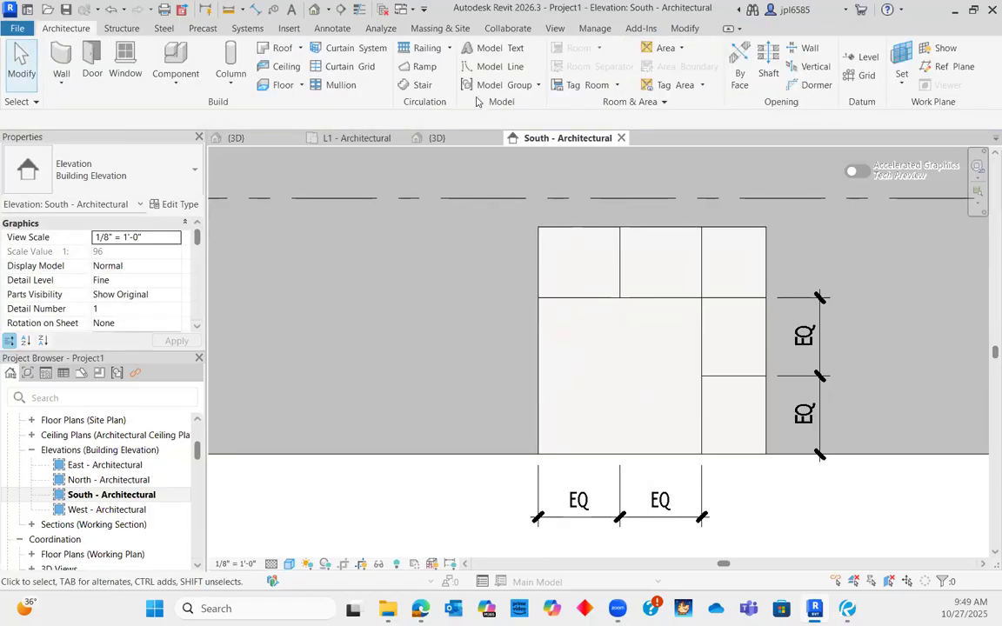
pyautogui.click(341, 87)
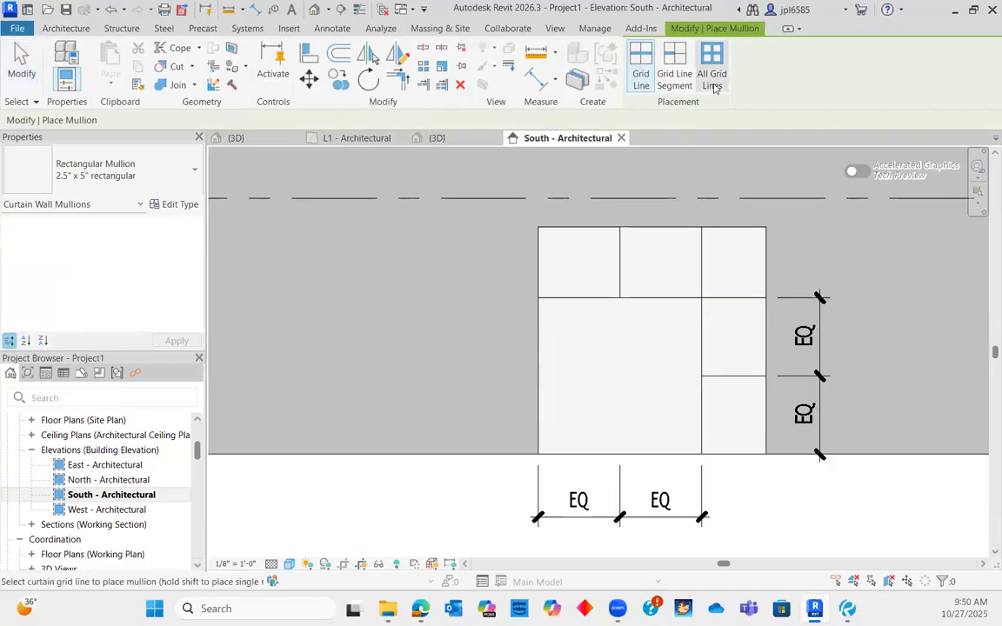
pyautogui.click(718, 239)
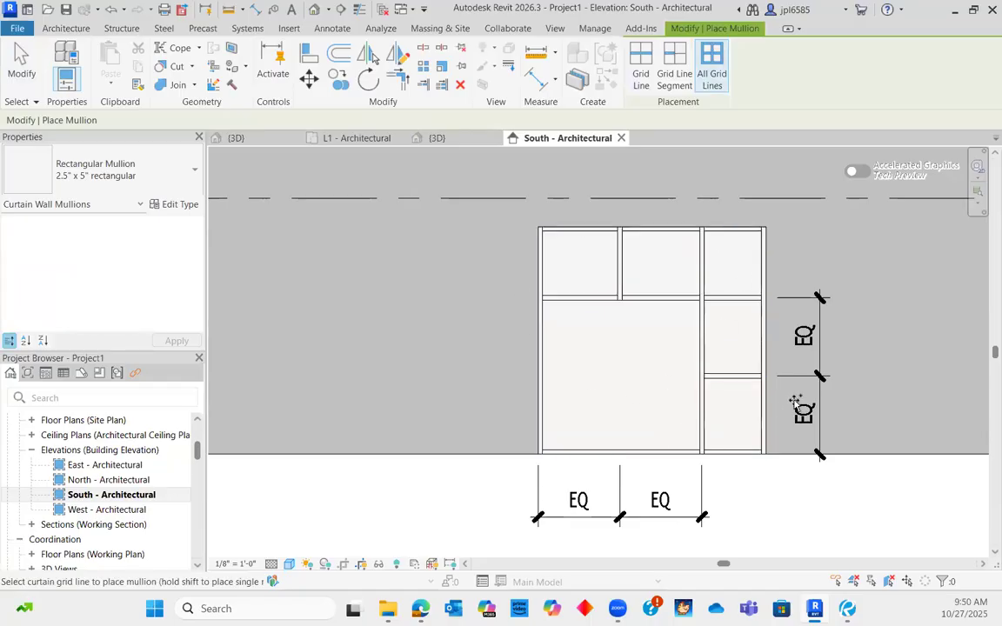
pyautogui.press('Escape')
# Step: Delete the two bottom mullions across the door opening, keeping the one below the narrow side bay
pyautogui.click(653, 459)
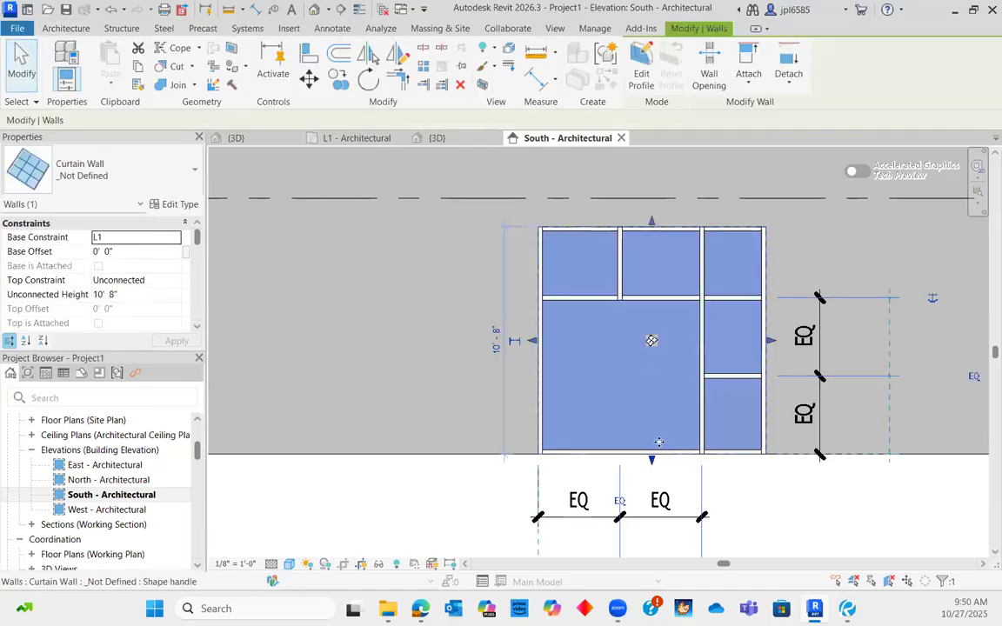
pyautogui.press('Escape')
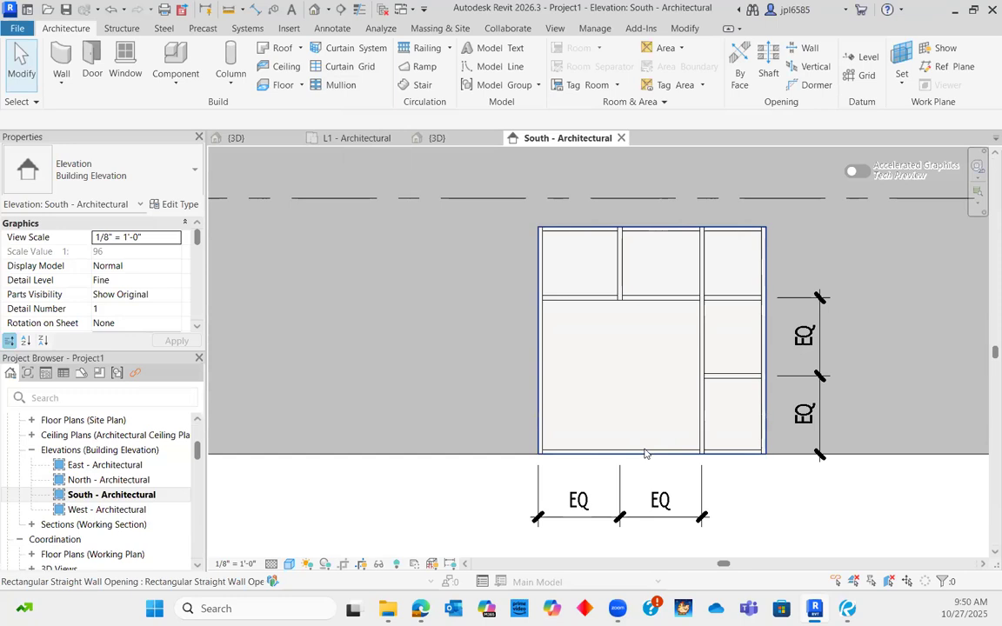
pyautogui.click(645, 454)
pyautogui.press('Escape')
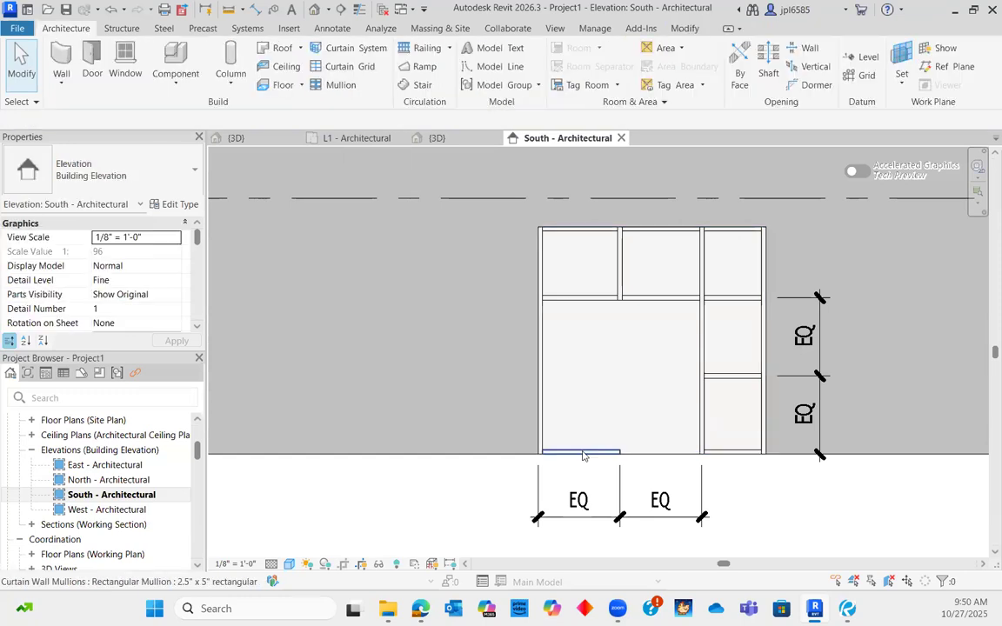
pyautogui.click(583, 453)
pyautogui.press('Escape')
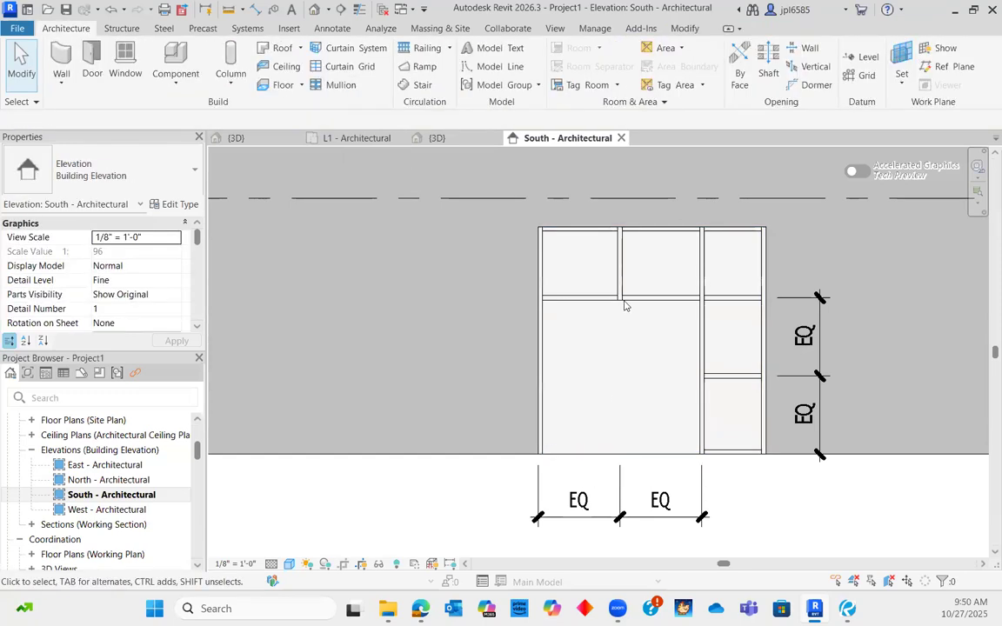
pyautogui.scroll(-2, 631, 306)
pyautogui.scroll(1, 767, 388)
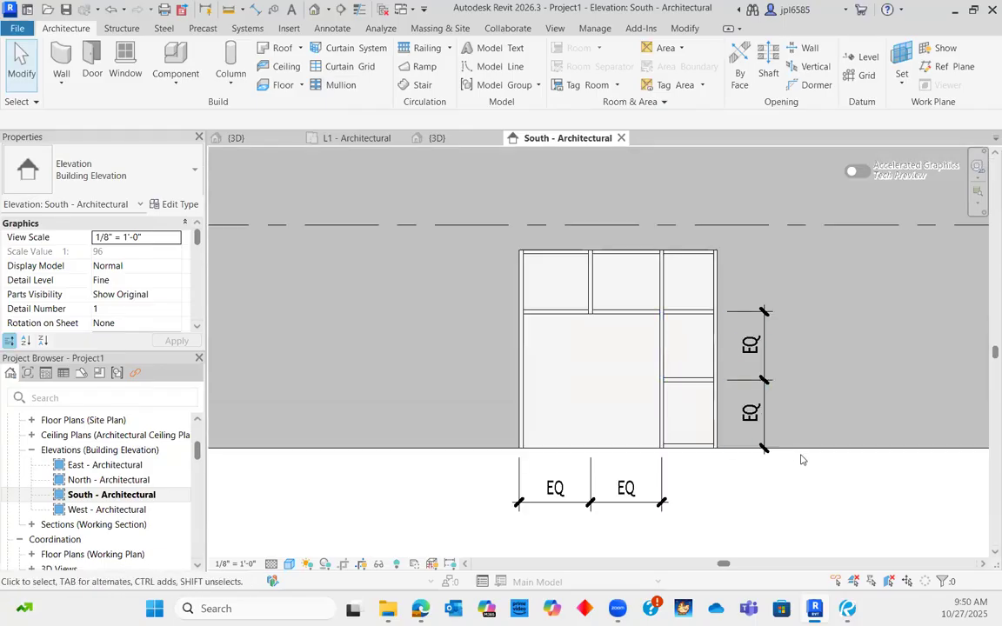
pyautogui.scroll(-2, 732, 421)
pyautogui.scroll(3, 700, 417)
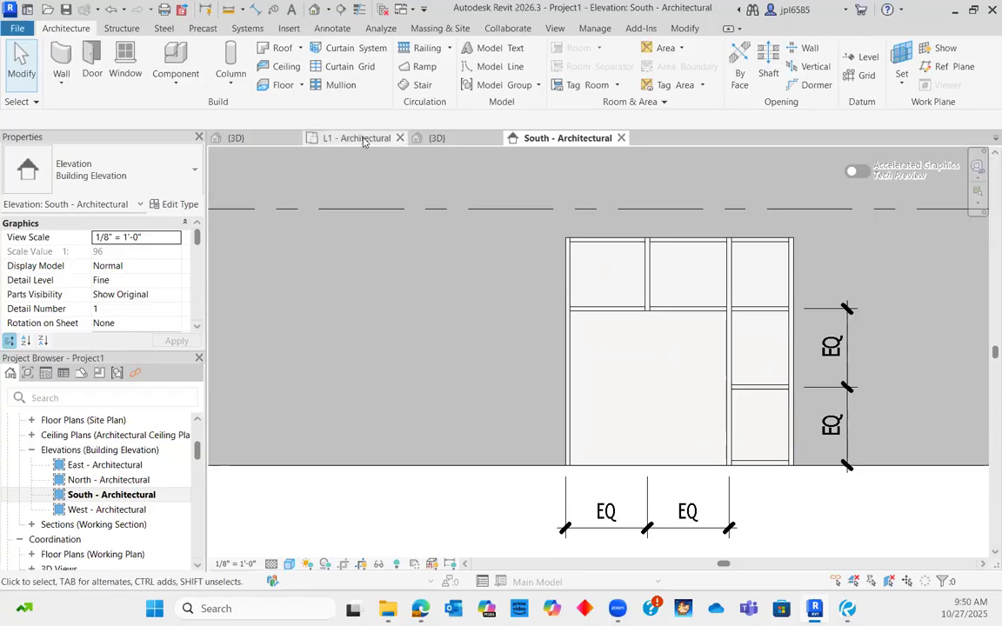
pyautogui.scroll(-2, 444, 328)
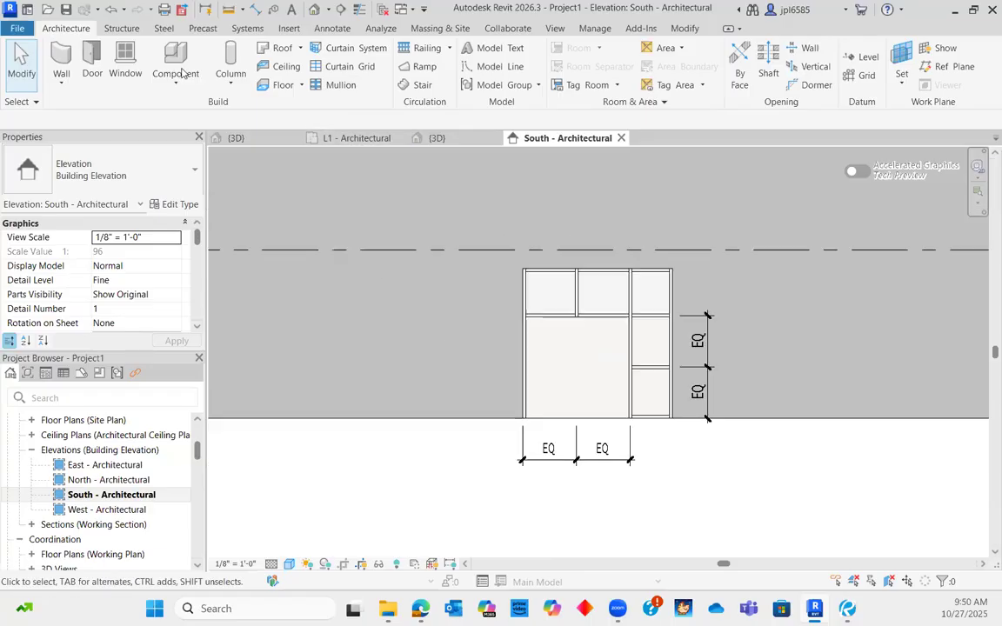
# Step: Look through the project's loaded door types for one that suits a curtain wall
pyautogui.click(98, 59)
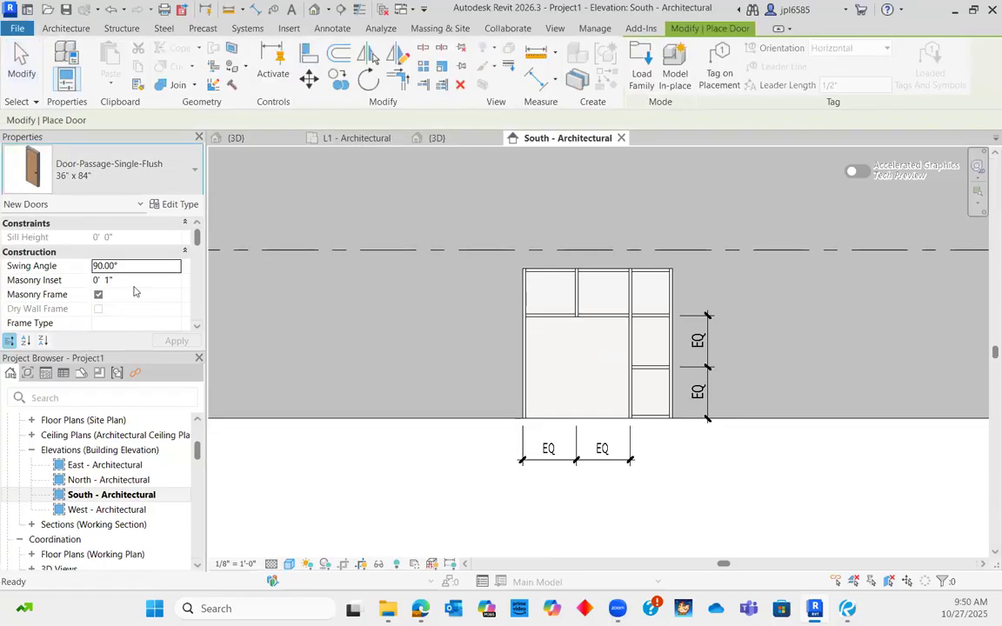
pyautogui.click(122, 170)
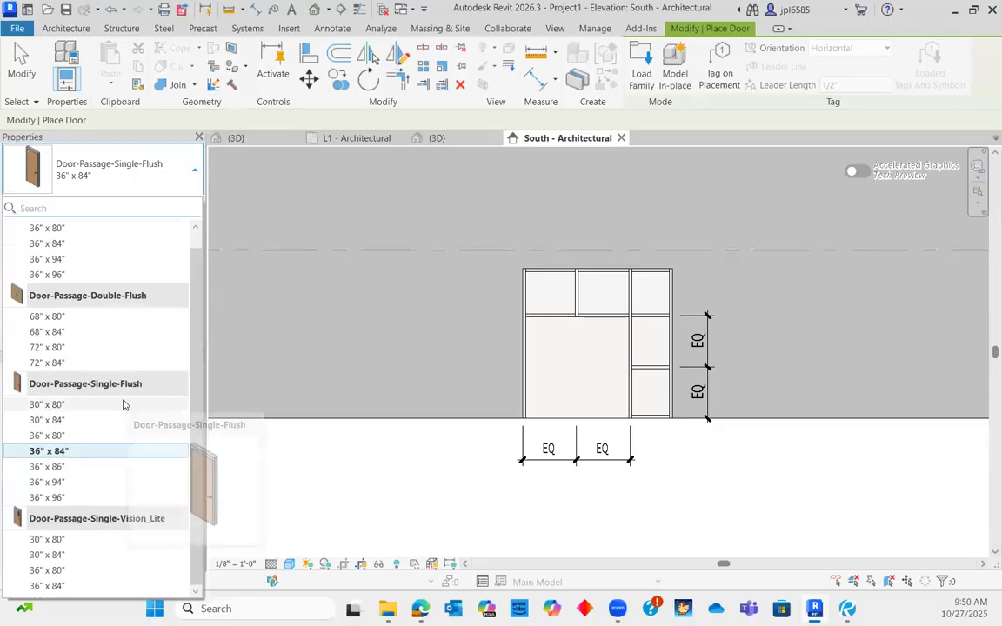
pyautogui.scroll(-1, 154, 184)
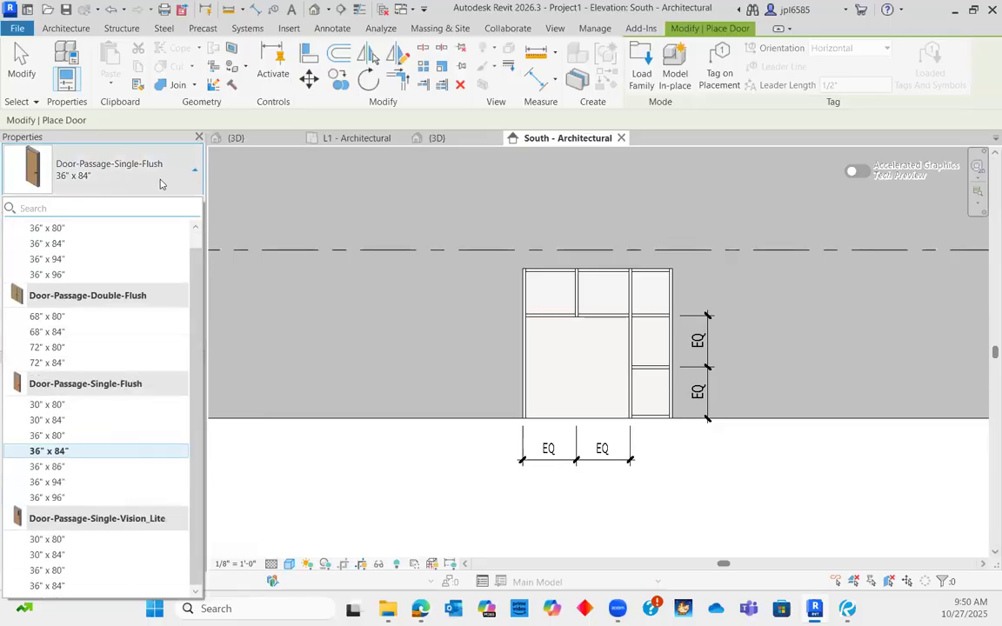
pyautogui.click(160, 184)
pyautogui.press('Escape')
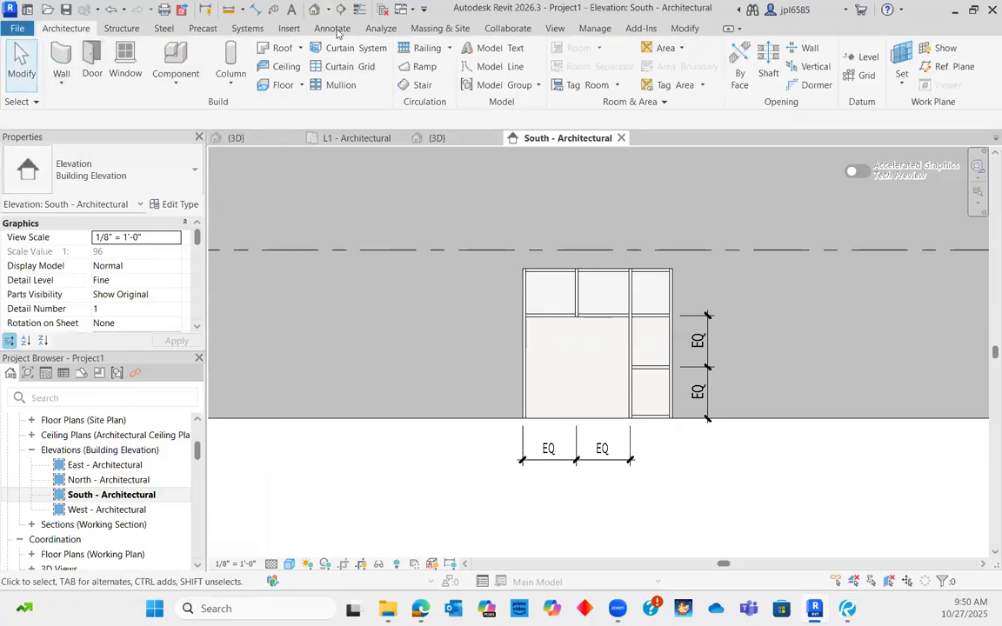
# Step: Browse the Doors category of the Autodesk family library for curtain wall door families
pyautogui.click(289, 28)
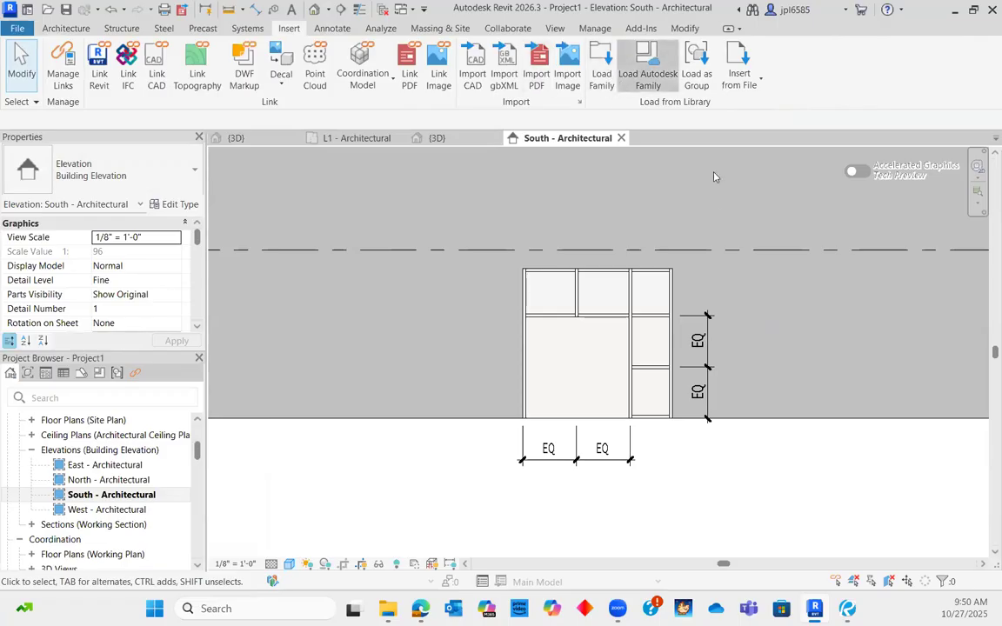
pyautogui.click(648, 61)
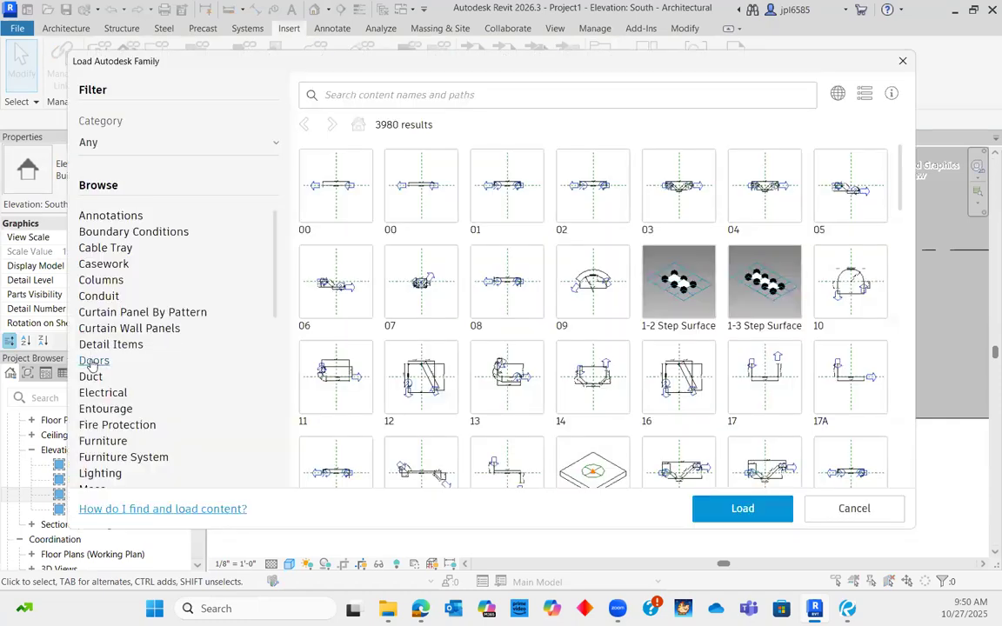
pyautogui.click(111, 313)
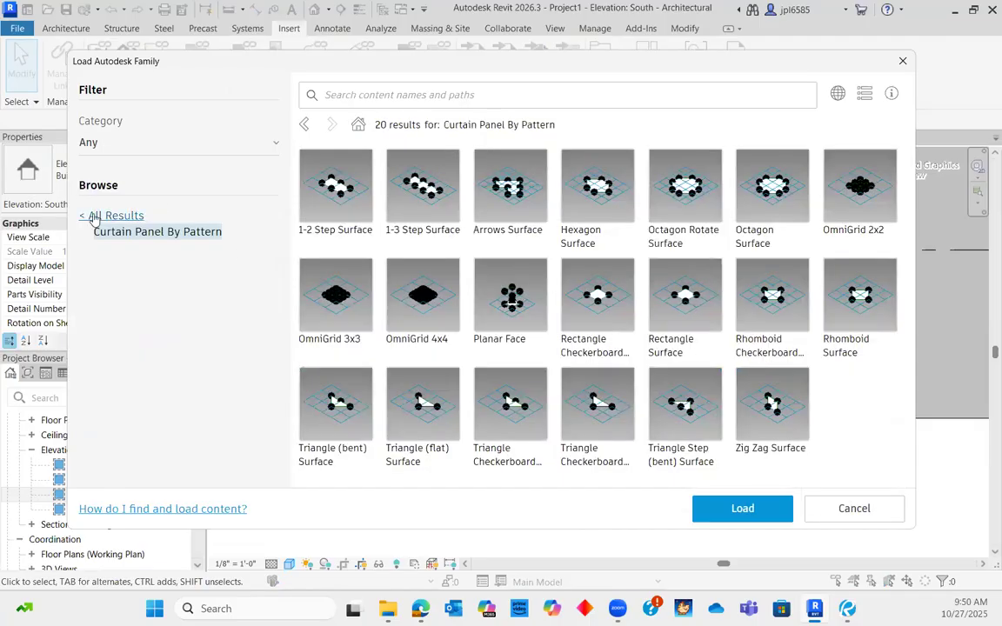
pyautogui.click(86, 216)
pyautogui.click(90, 361)
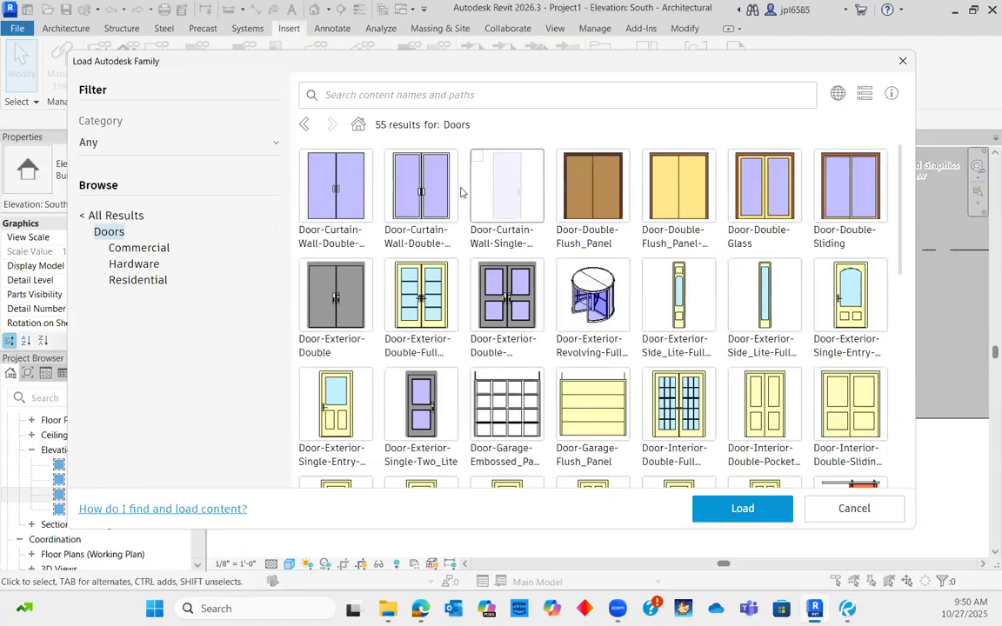
pyautogui.scroll(-5, 535, 348)
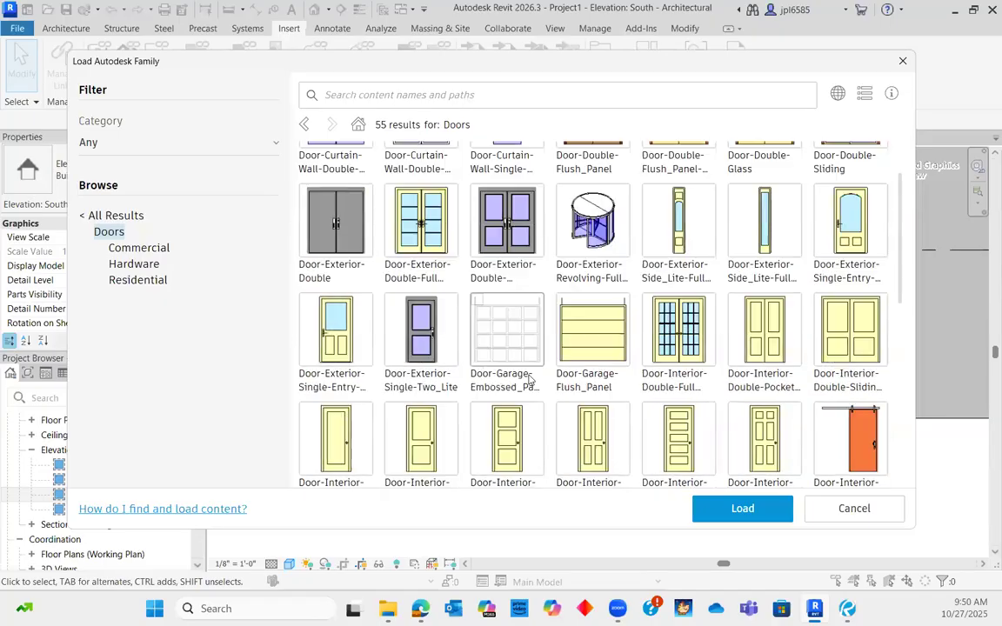
pyautogui.scroll(-1, 609, 374)
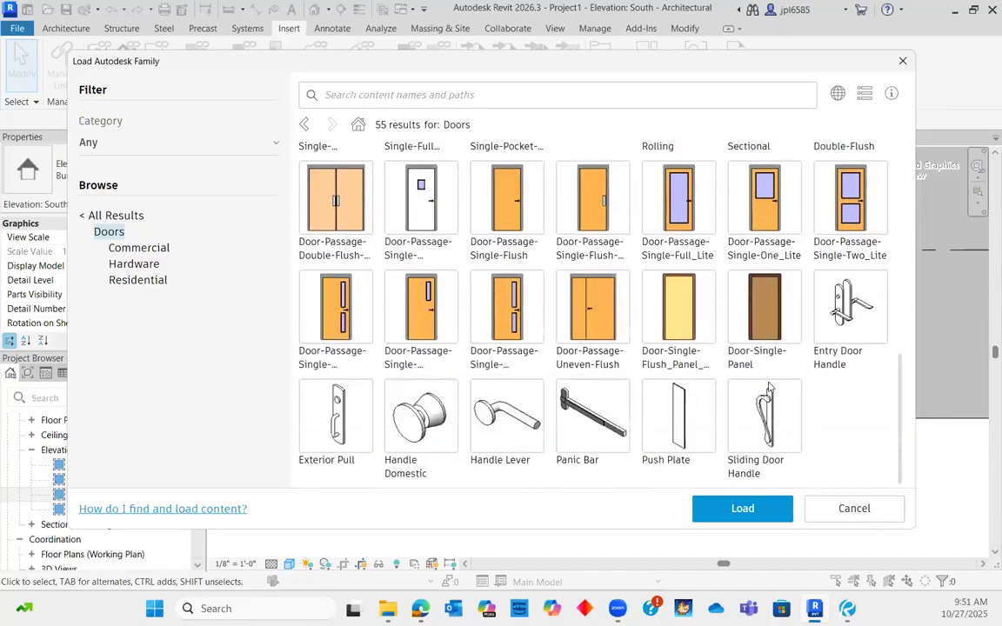
pyautogui.scroll(5, 694, 366)
pyautogui.scroll(1, 694, 400)
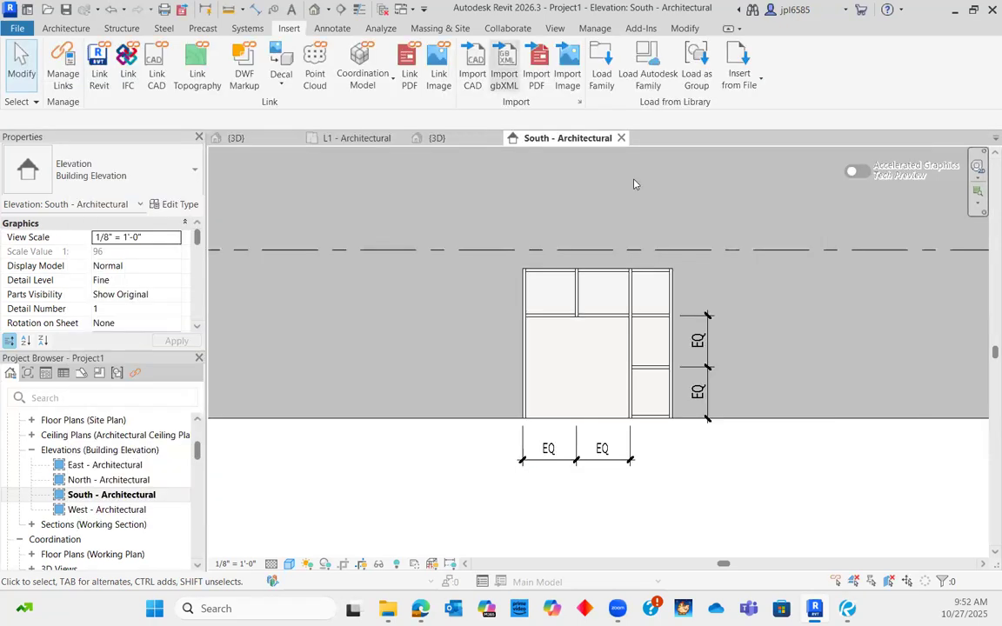
# Step: Load the Door-Curtain-Wall-Double-Glass family from the Doors category of the Autodesk family library
pyautogui.click(63, 29)
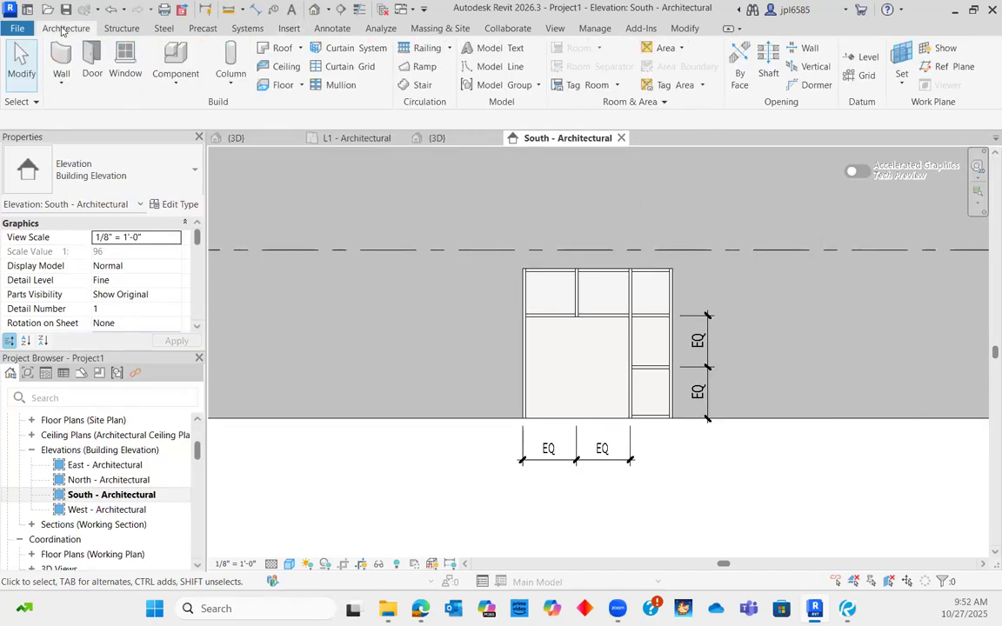
pyautogui.click(289, 29)
pyautogui.click(597, 52)
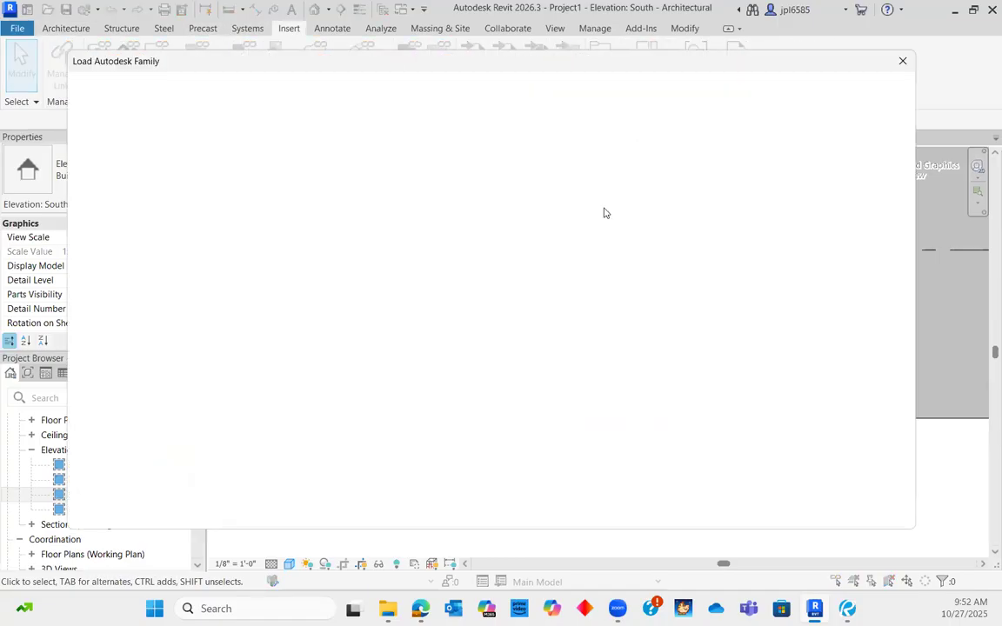
pyautogui.click(94, 360)
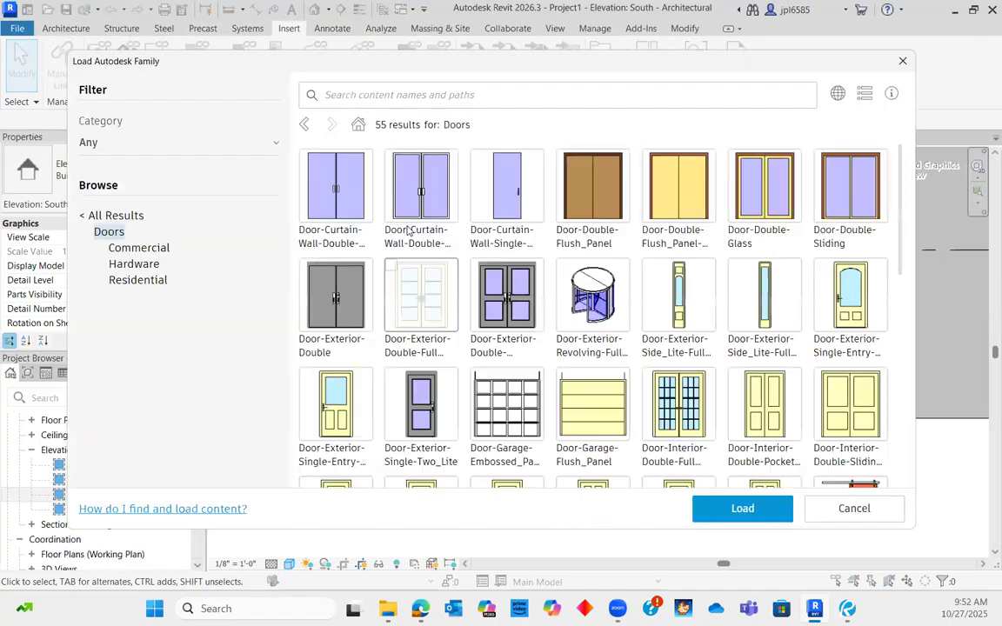
pyautogui.click(337, 198)
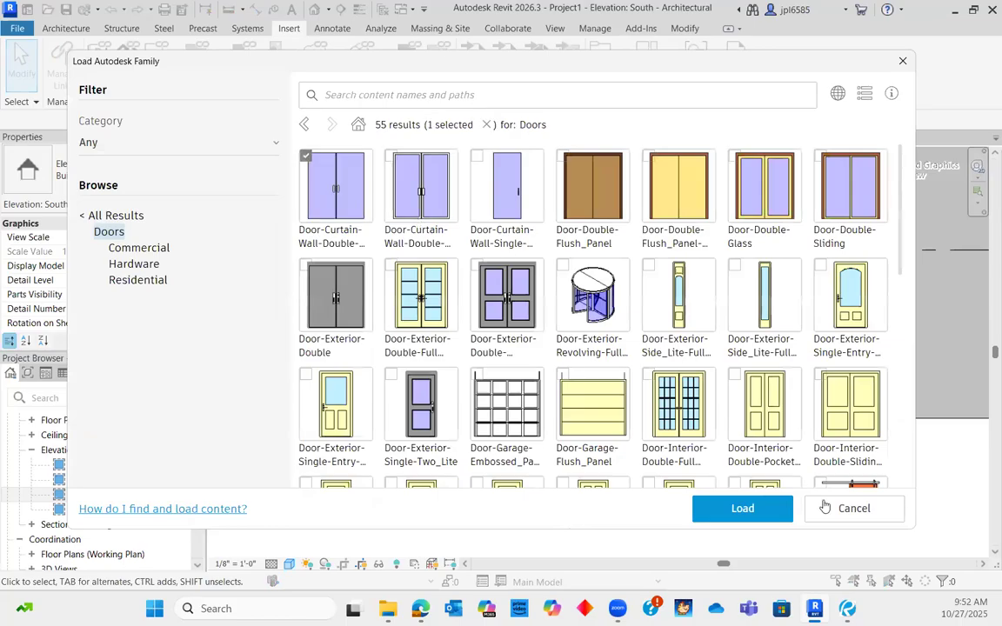
pyautogui.click(753, 516)
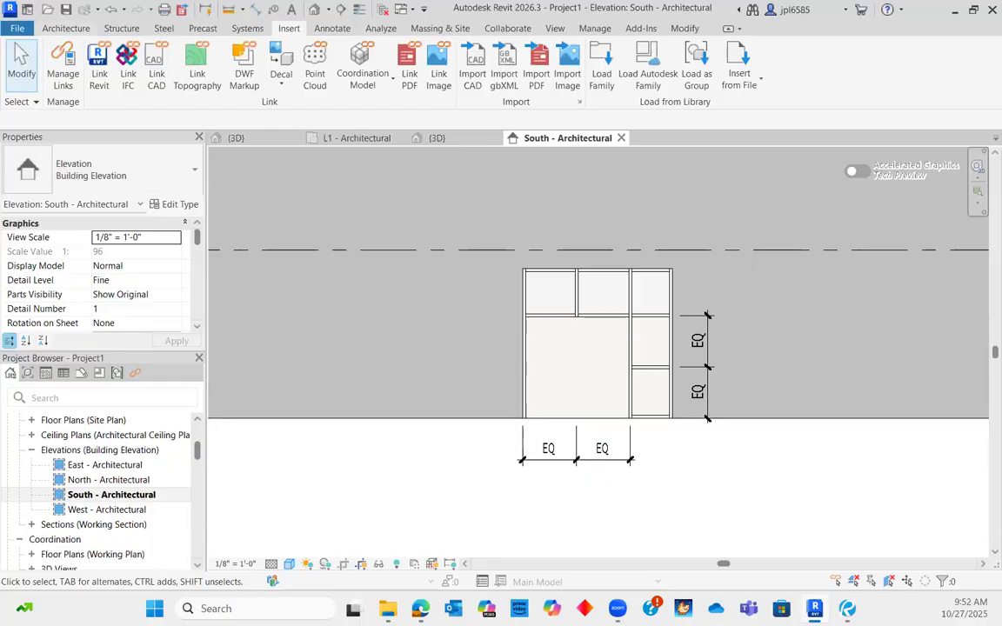
# Step: Change the large glazed panel below the upper horizontal mullion to the Door-Curtain-Wall-Double-Glass type
pyautogui.click(65, 28)
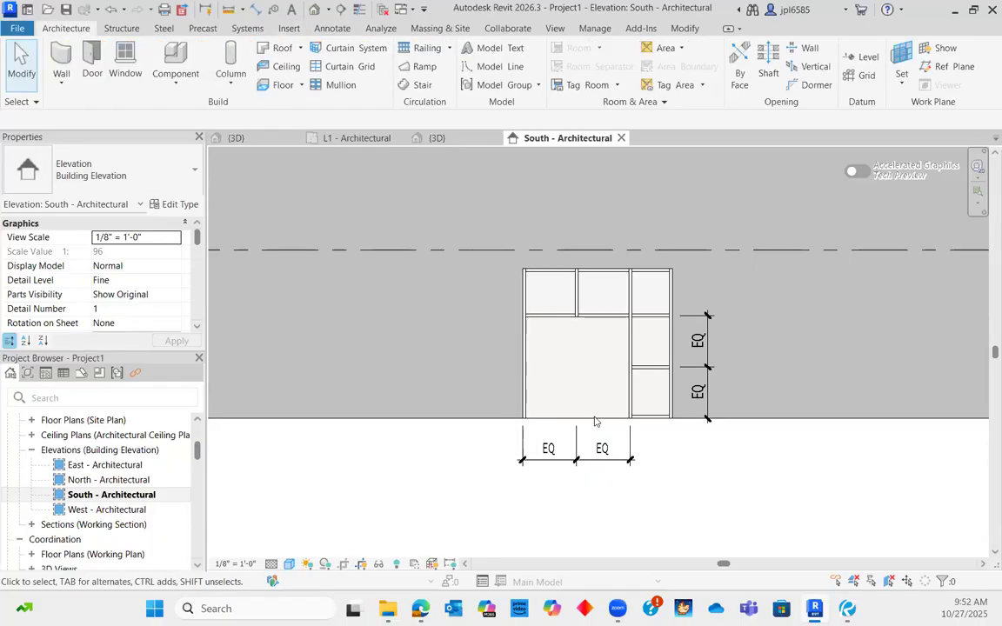
pyautogui.press('Tab')
pyautogui.press('Tab')
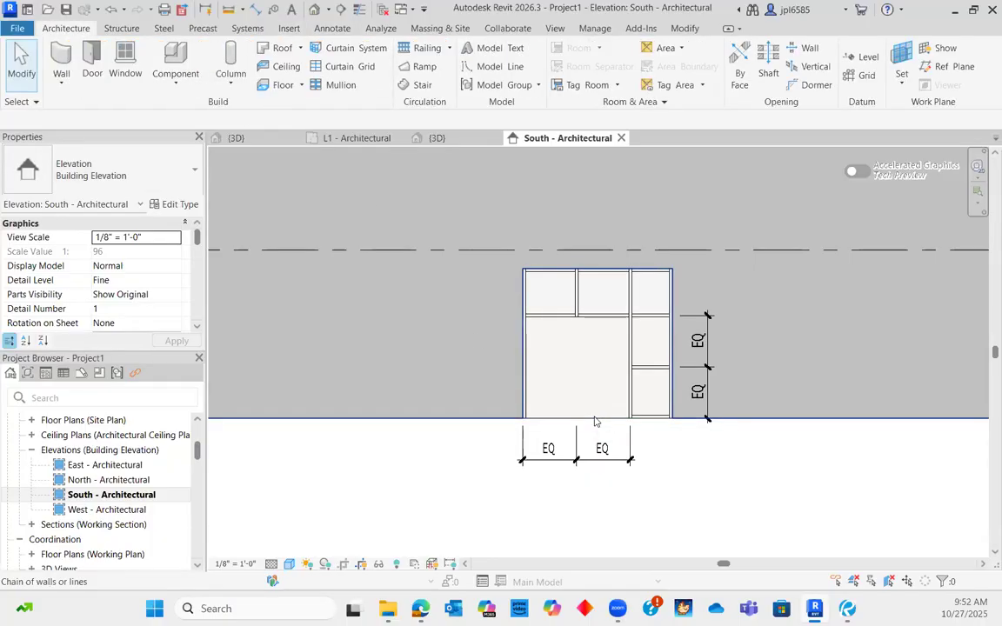
pyautogui.press('Tab')
pyautogui.click(595, 420)
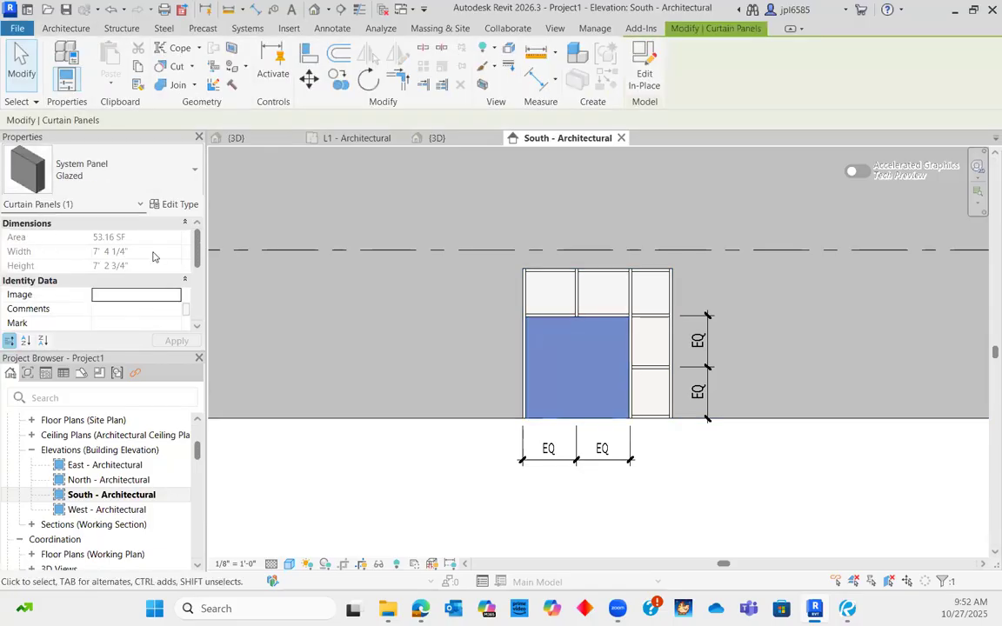
pyautogui.click(122, 170)
pyautogui.scroll(2, 157, 378)
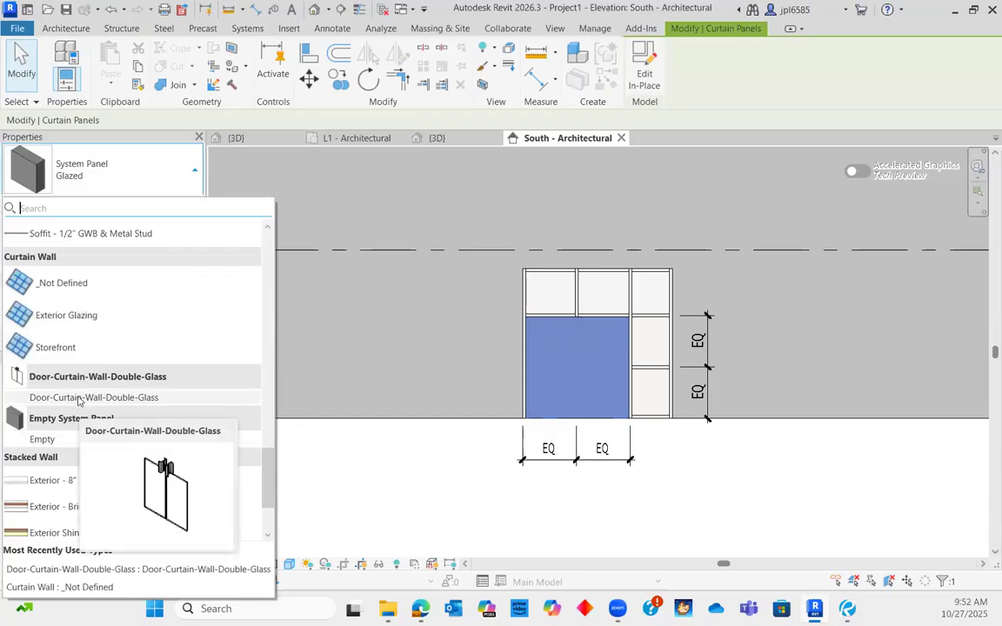
pyautogui.click(78, 398)
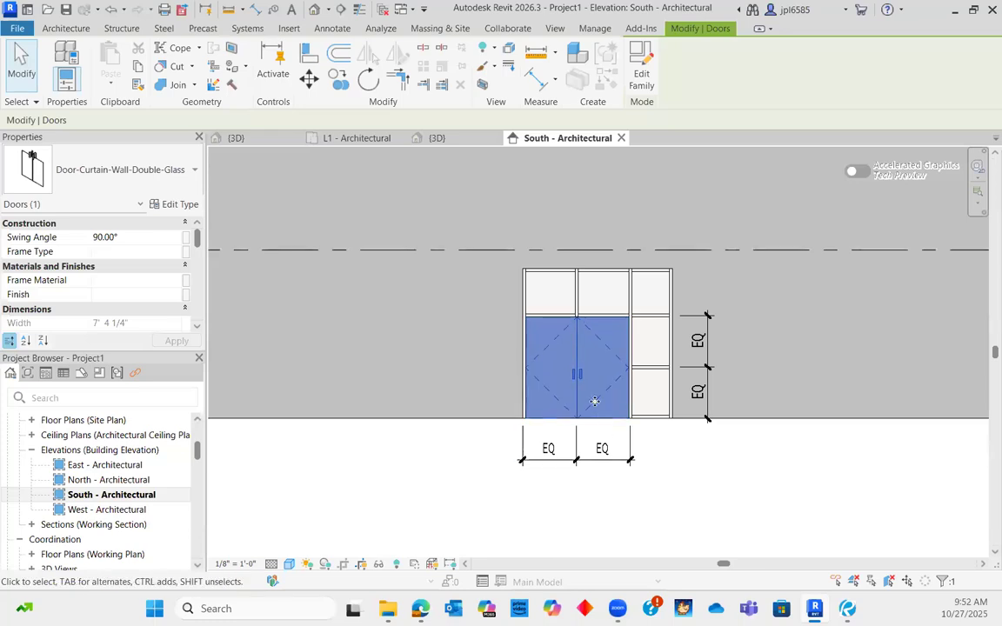
pyautogui.scroll(6, 552, 378)
pyautogui.scroll(-7, 531, 362)
pyautogui.click(646, 488)
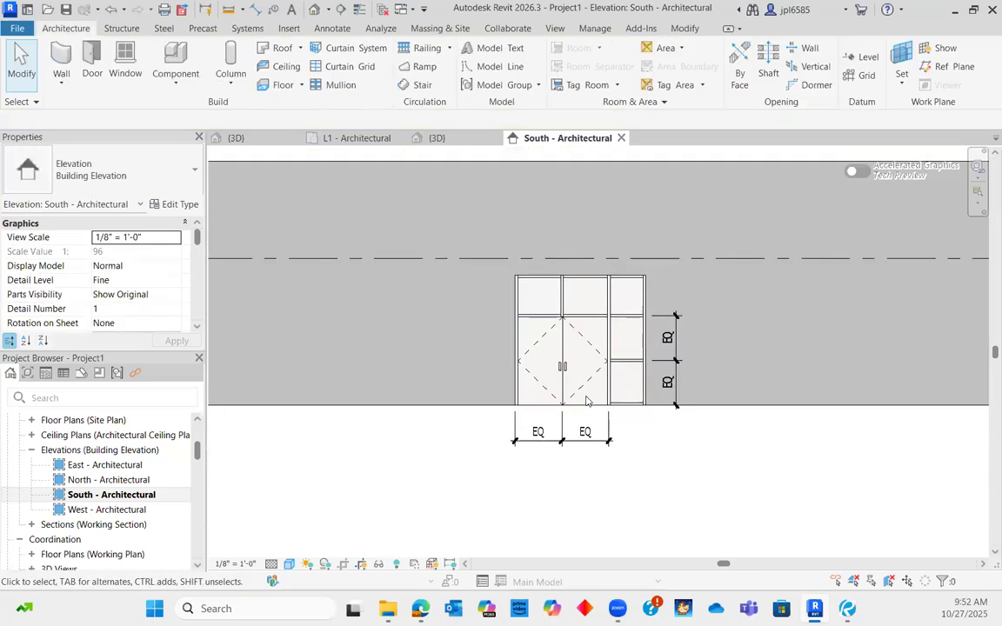
# Step: Examine the storefront with its mullions and double door from several angles in the 3D view
pyautogui.scroll(3, 585, 401)
pyautogui.scroll(-5, 599, 398)
pyautogui.click(439, 137)
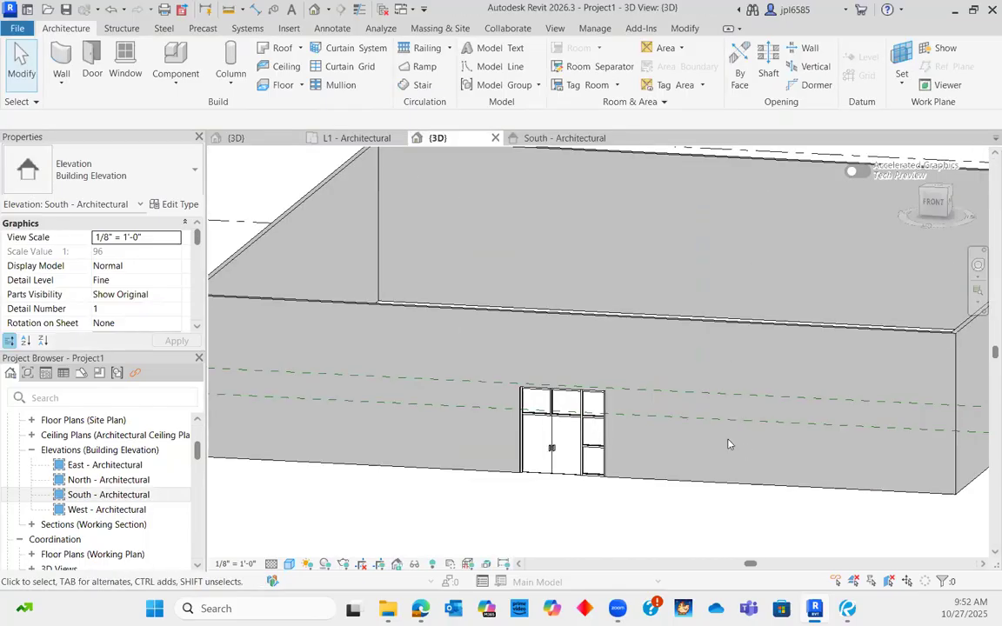
pyautogui.keyDown('shift'); pyautogui.moveTo(571, 451); pyautogui.dragTo(520, 470, button='middle'); pyautogui.keyUp('shift')
pyautogui.scroll(4, 554, 461)
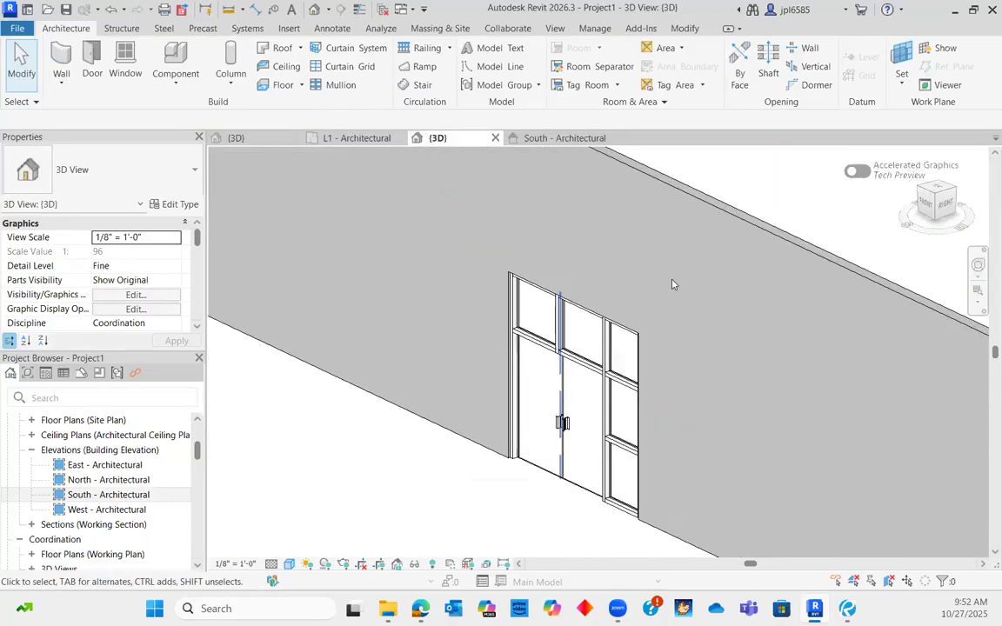
pyautogui.keyDown('shift'); pyautogui.moveTo(631, 411); pyautogui.dragTo(490, 413, button='middle'); pyautogui.keyUp('shift')
pyautogui.keyDown('shift'); pyautogui.moveTo(431, 405); pyautogui.dragTo(573, 423, button='middle'); pyautogui.keyUp('shift')
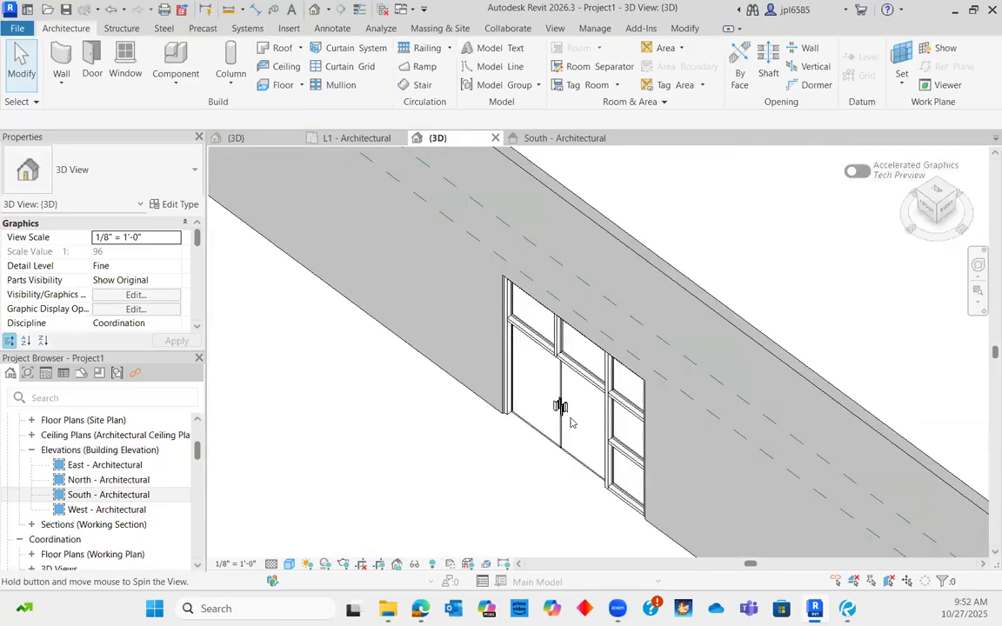
pyautogui.scroll(-2, 572, 423)
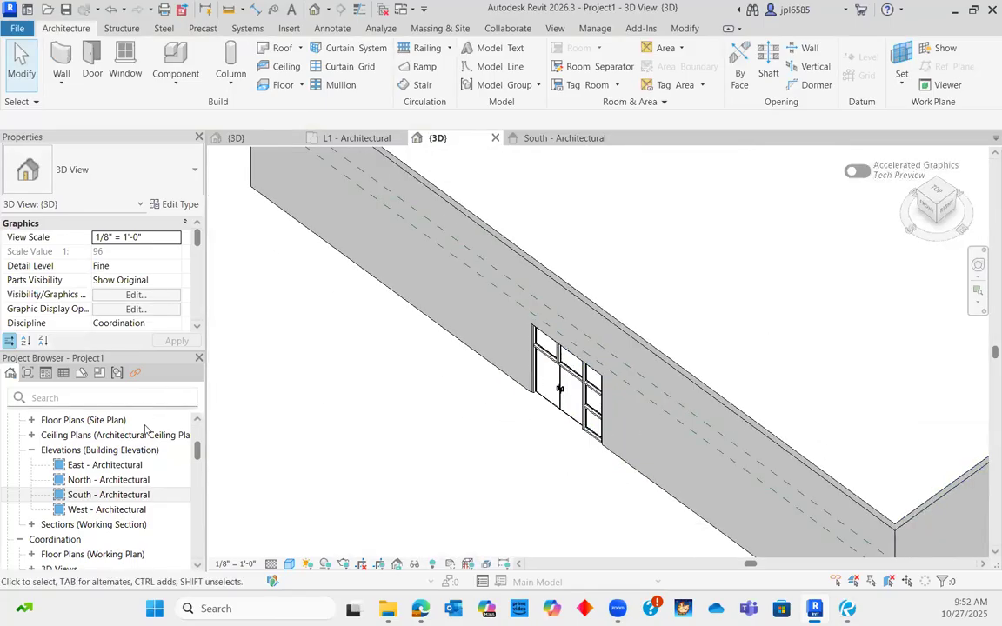
pyautogui.keyDown('shift'); pyautogui.moveTo(514, 477); pyautogui.dragTo(557, 344, button='middle'); pyautogui.keyUp('shift')
pyautogui.scroll(4, 557, 344)
pyautogui.scroll(-3, 527, 399)
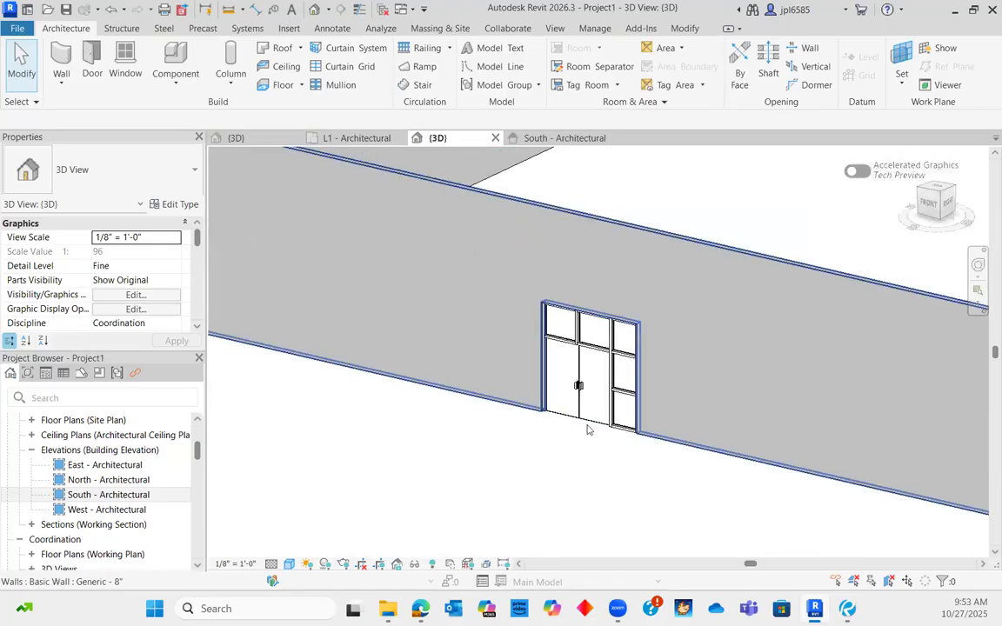
pyautogui.scroll(-1, 587, 429)
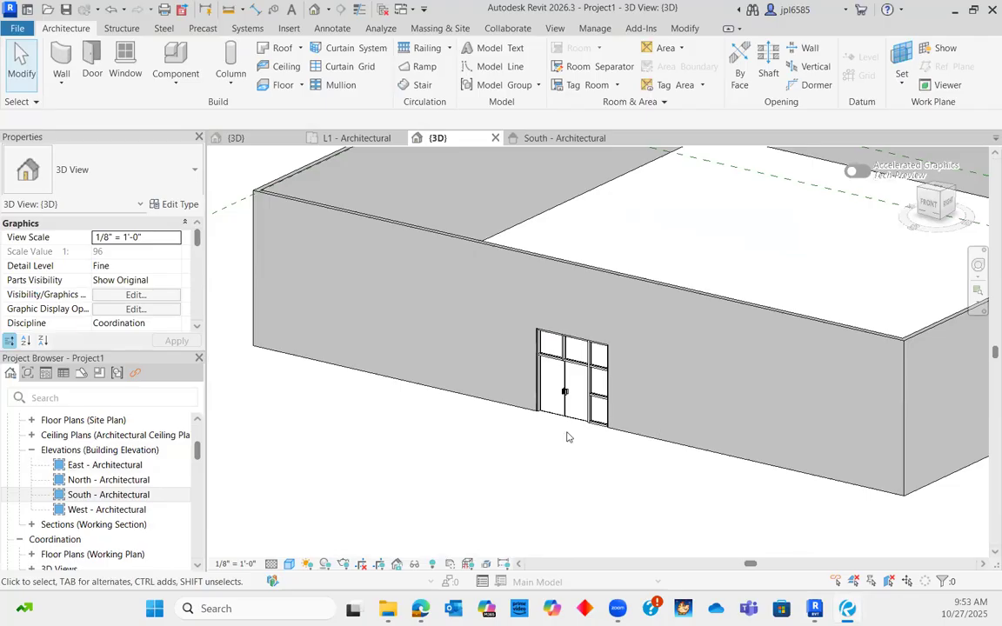
# Step: Inspect the double glass door in the storefront up close in 3D, including its type and properties
pyautogui.scroll(3, 511, 396)
pyautogui.scroll(2, 681, 442)
pyautogui.scroll(-2, 426, 450)
pyautogui.moveTo(656, 456); pyautogui.dragTo(625, 435, button='middle')
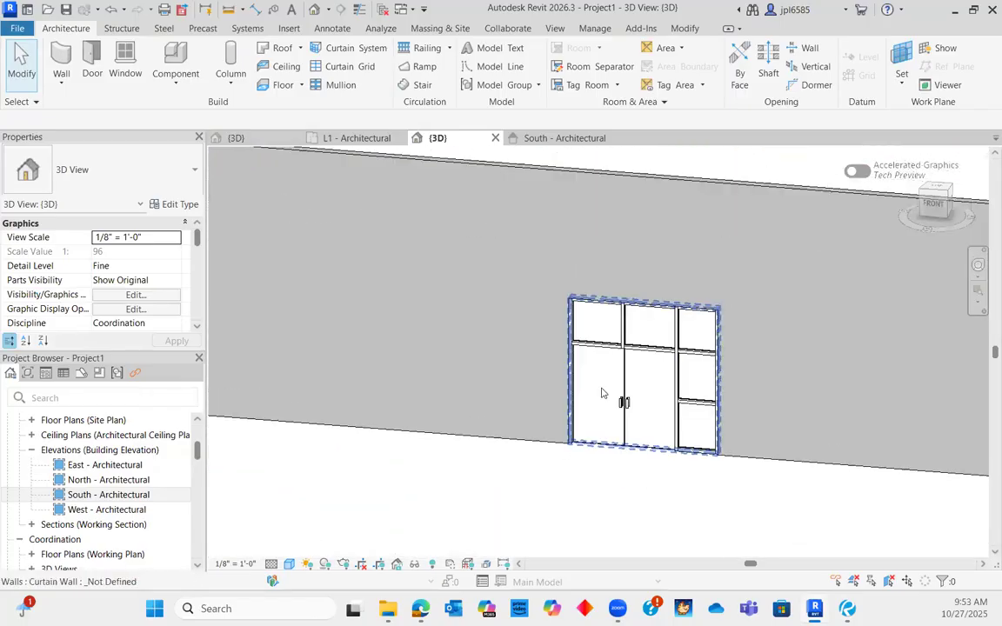
pyautogui.click(670, 430)
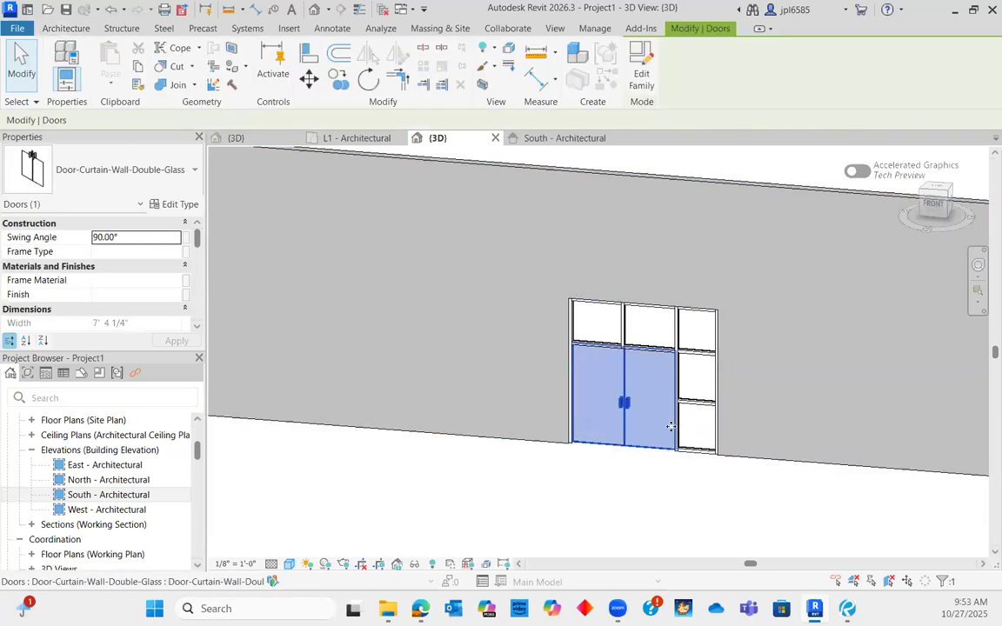
pyautogui.click(600, 498)
pyautogui.scroll(-3, 599, 497)
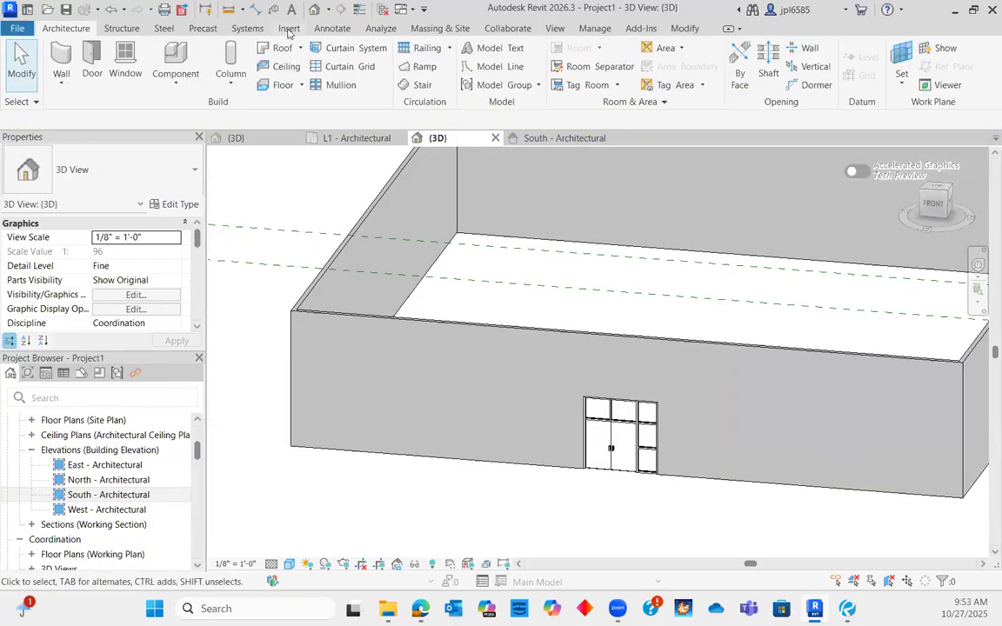
# Step: Review the curtain wall door families in the Autodesk family library without loading any
pyautogui.click(289, 29)
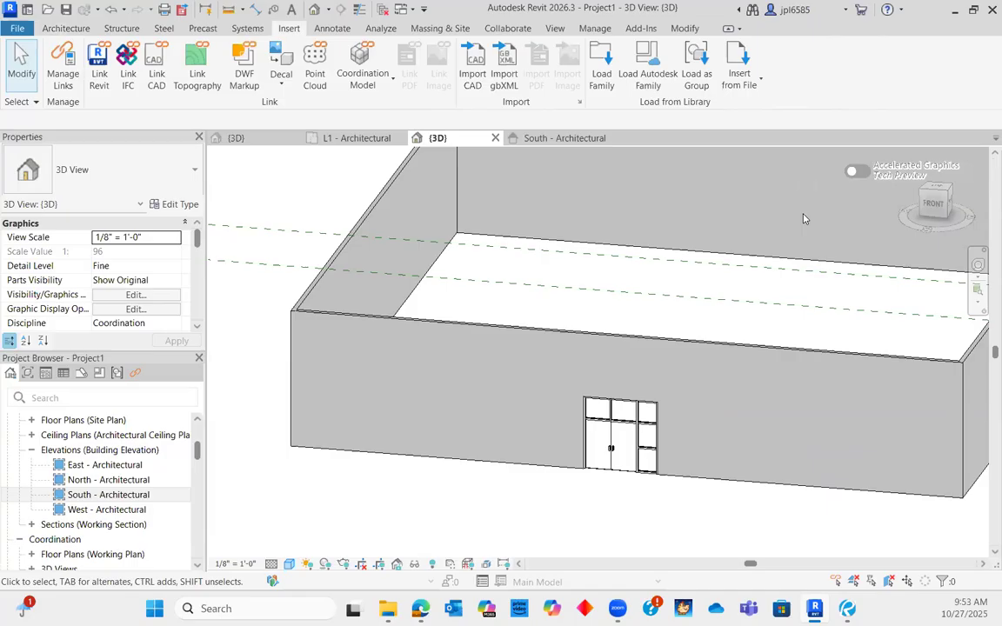
pyautogui.click(648, 69)
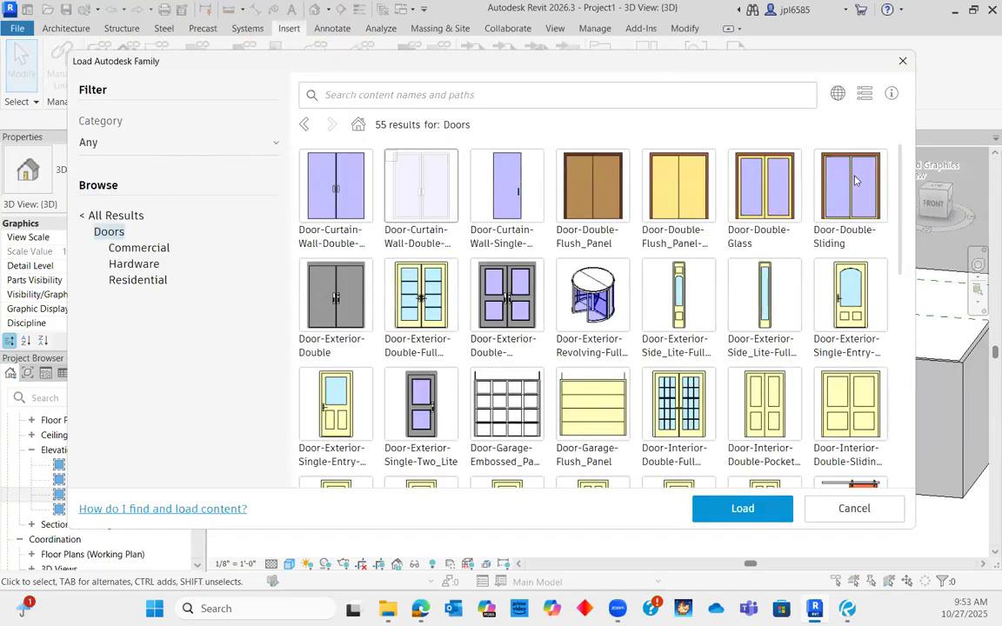
pyautogui.click(902, 61)
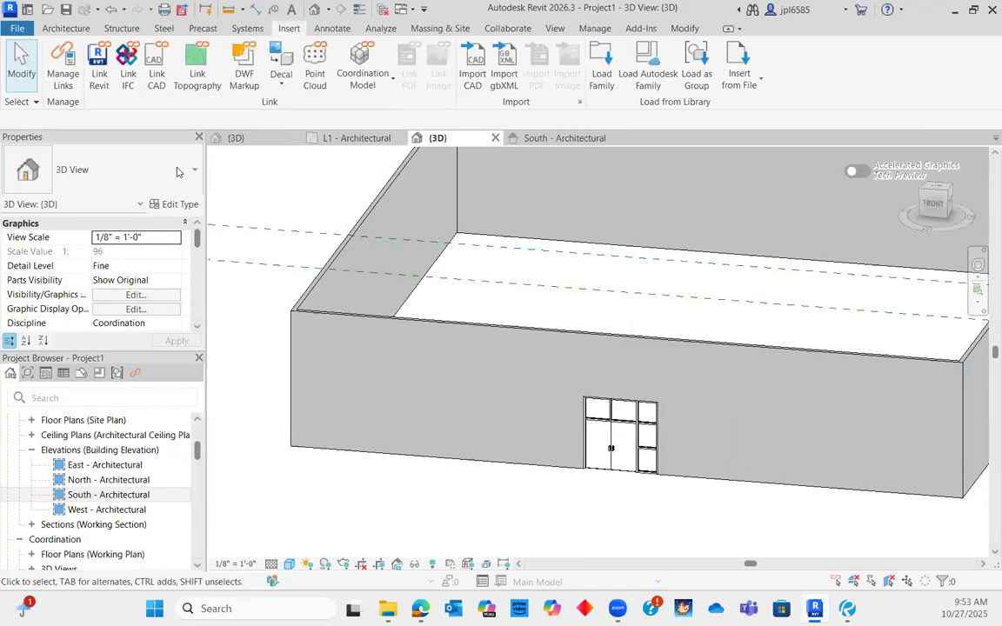
pyautogui.scroll(-2, 561, 309)
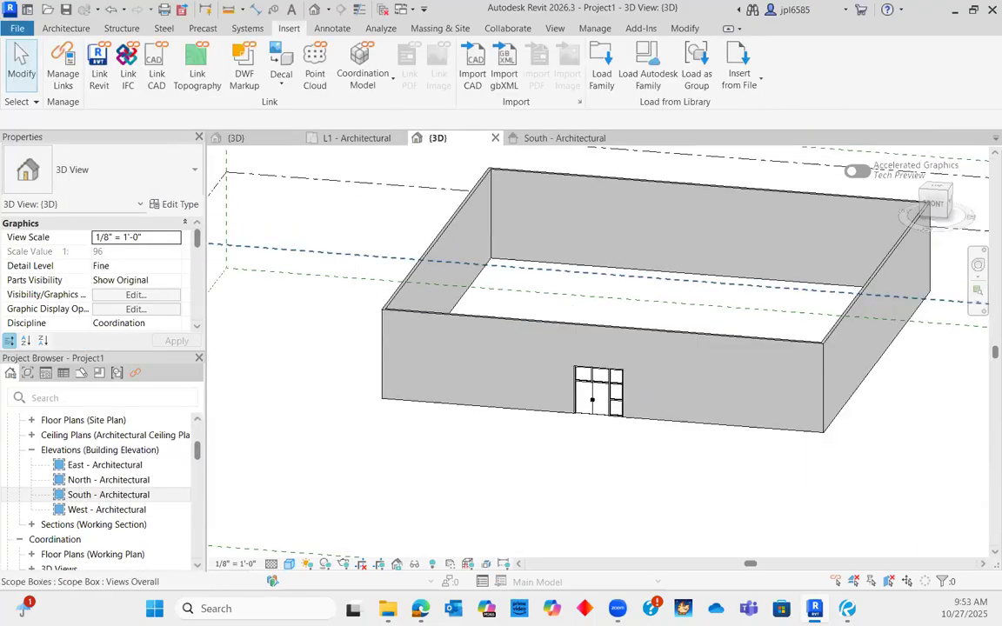